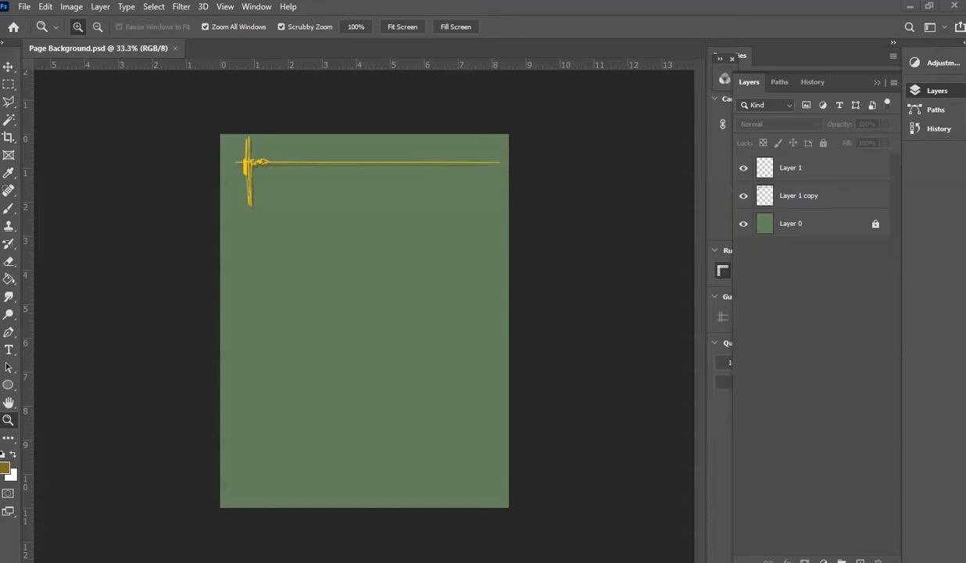
# - Switch to File Explorer and look through the artwork in the Portfoilo Images folder of Syd Mead Art Examples
pyautogui.moveTo(0, 39); pyautogui.dragTo(606, 19)
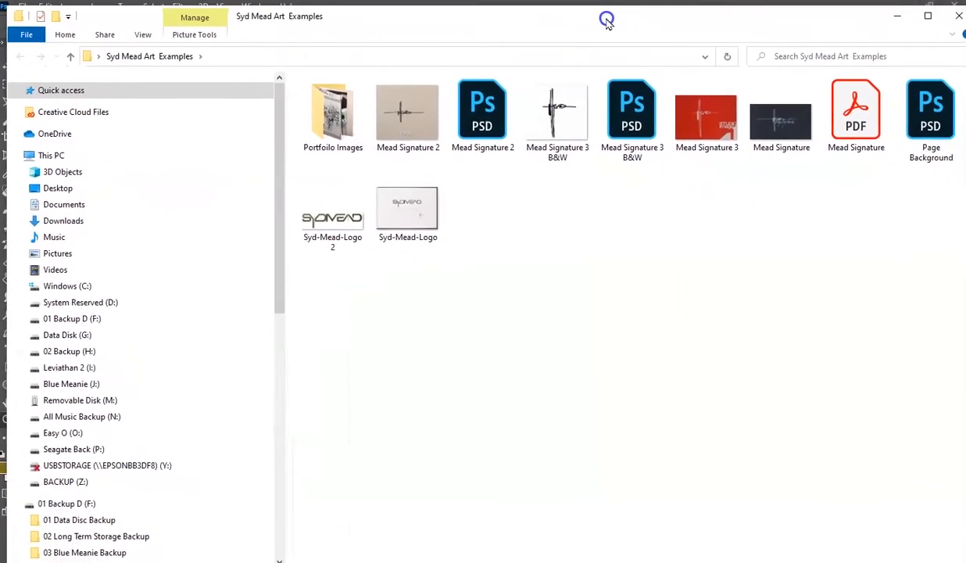
pyautogui.doubleClick(327, 117)
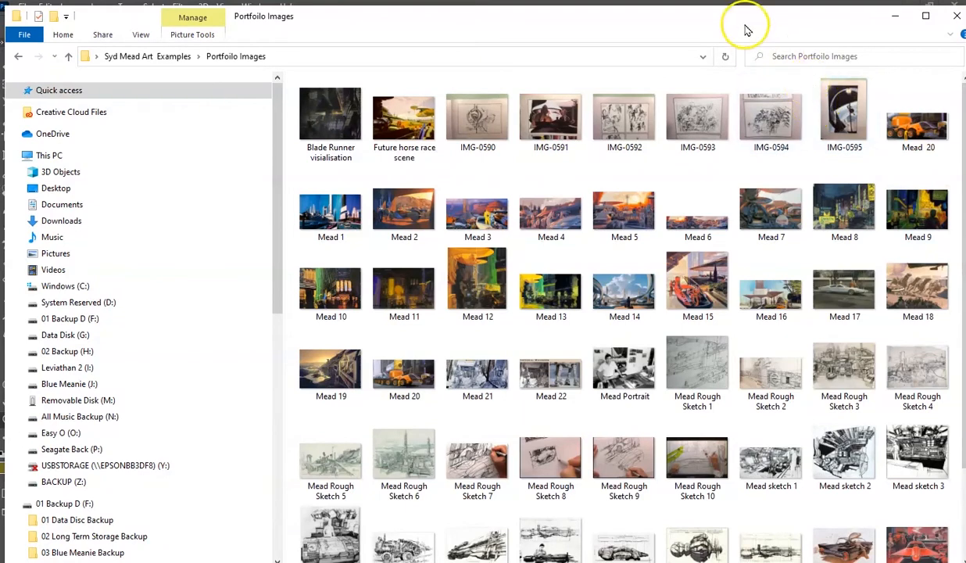
pyautogui.scroll(-2, 691, 153)
pyautogui.scroll(2, 691, 153)
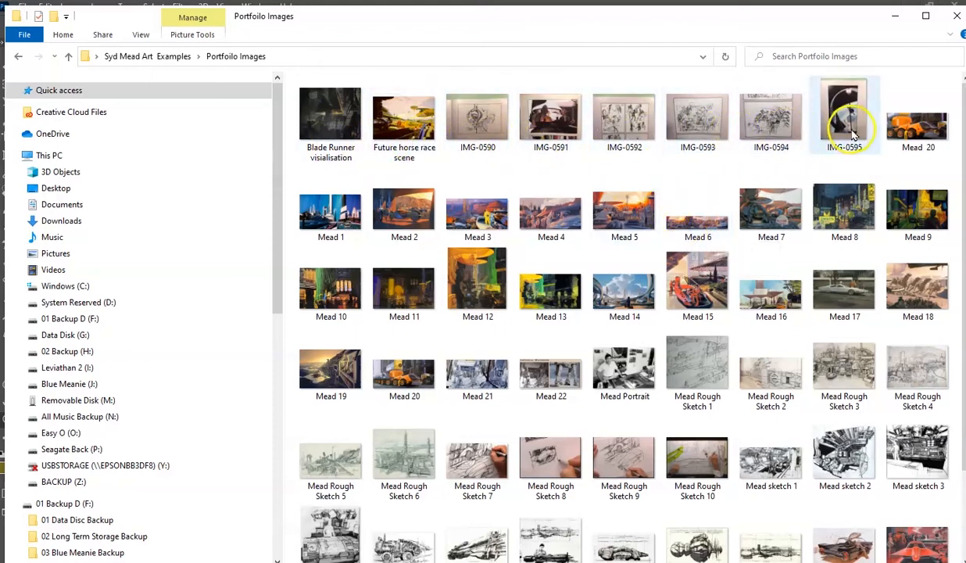
pyautogui.click(750, 25)
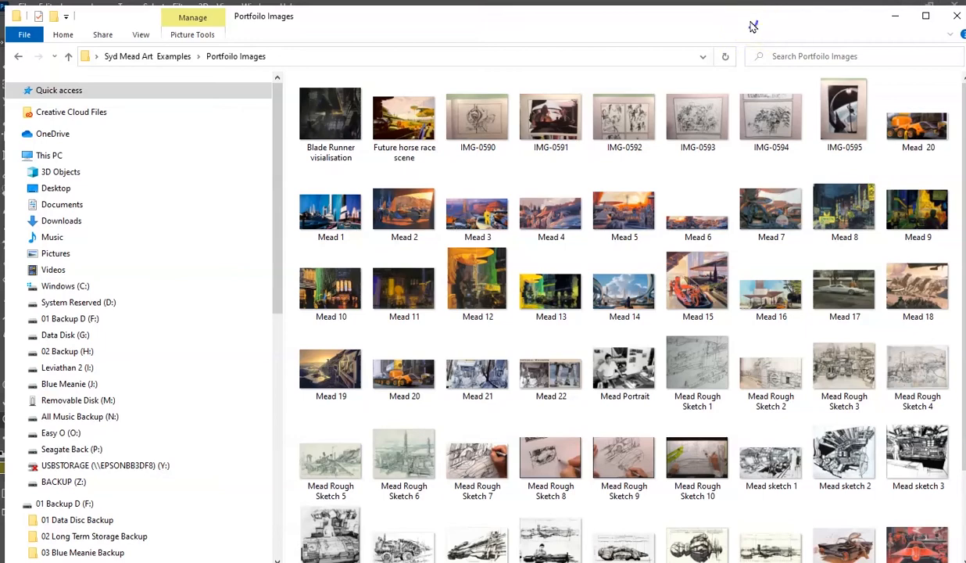
pyautogui.moveTo(753, 26); pyautogui.dragTo(0, 21)
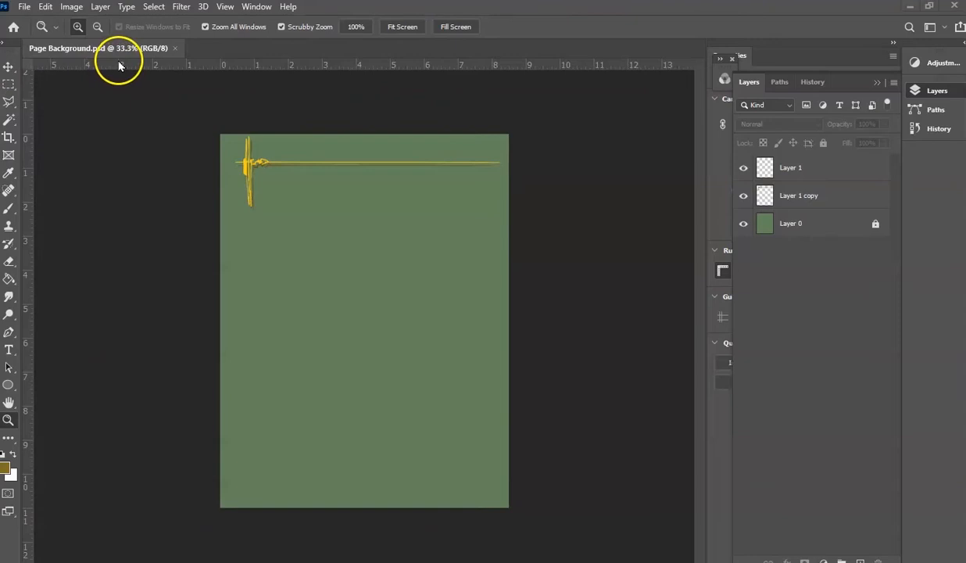
# - Create a new 24 x 24 inch document at 150 pixels/inch in RGB Color mode
pyautogui.click(24, 8)
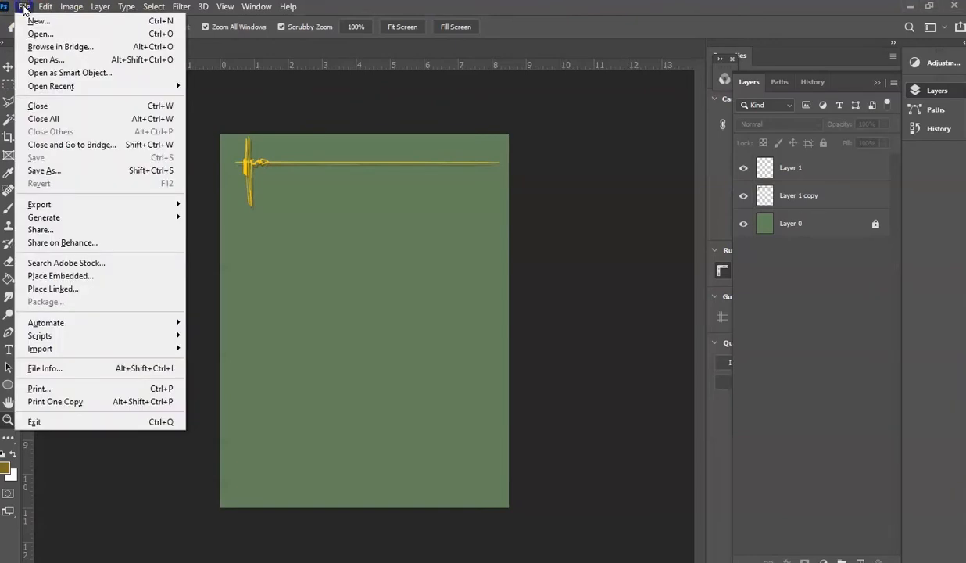
pyautogui.click(48, 22)
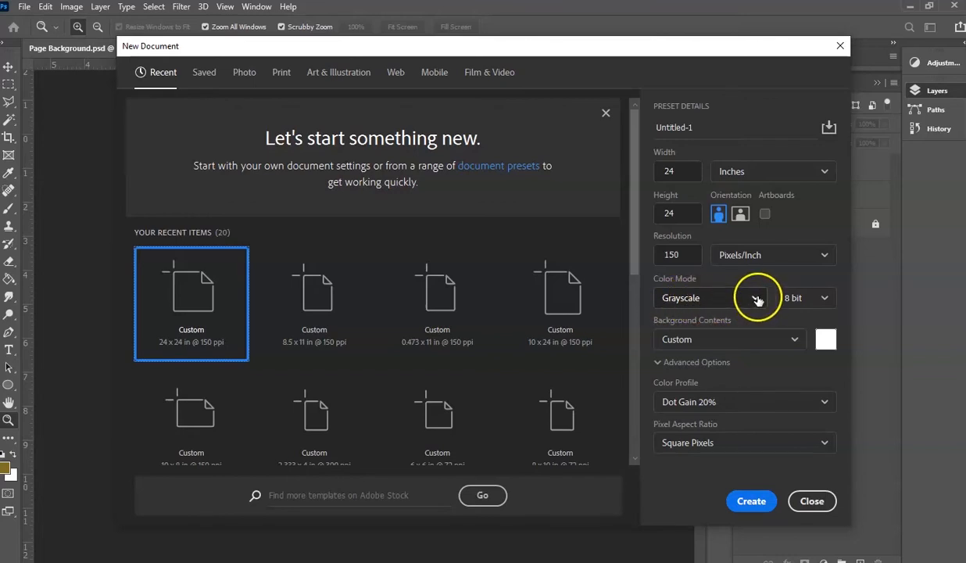
pyautogui.click(757, 299)
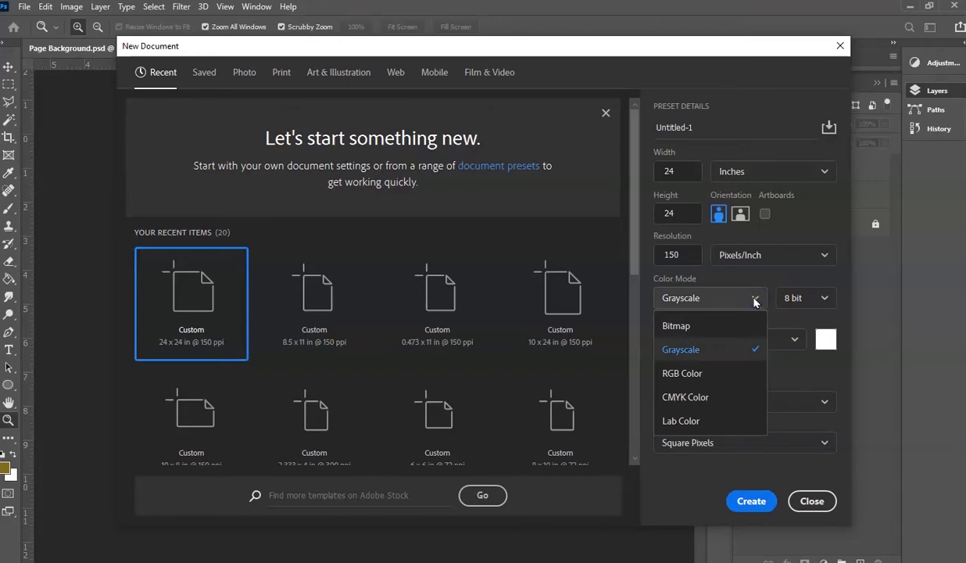
pyautogui.click(671, 372)
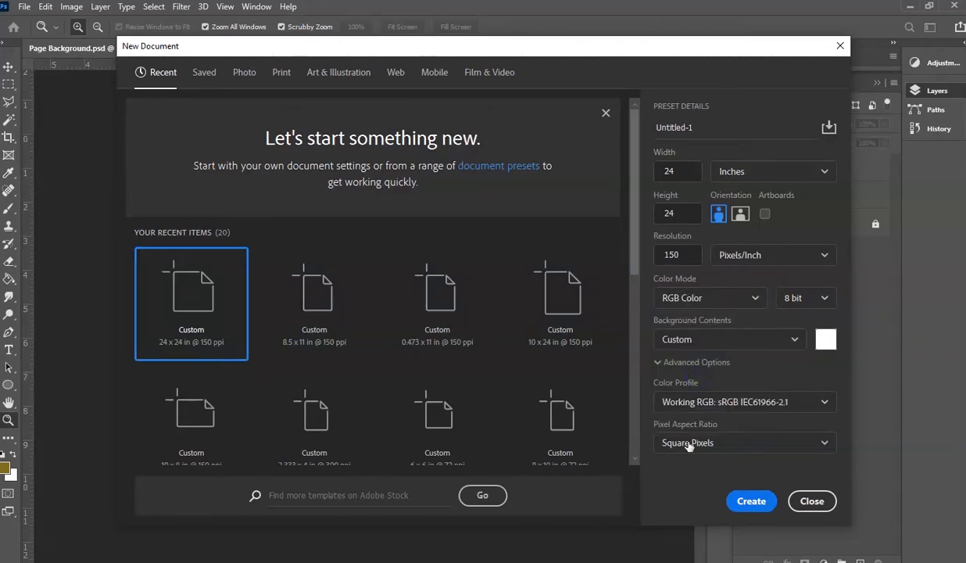
pyautogui.click(751, 501)
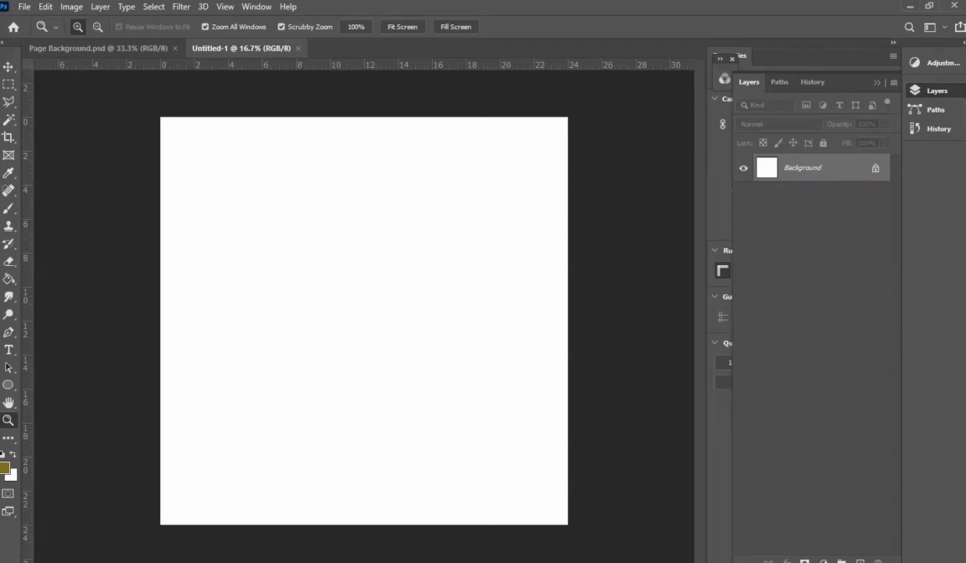
# - Select every image in the Portfoilo Images folder, through US Steel concept, and place them all in the new blank document
pyautogui.moveTo(0, 92); pyautogui.dragTo(573, 29)
pyautogui.click(323, 127)
pyautogui.scroll(-2, 578, 281)
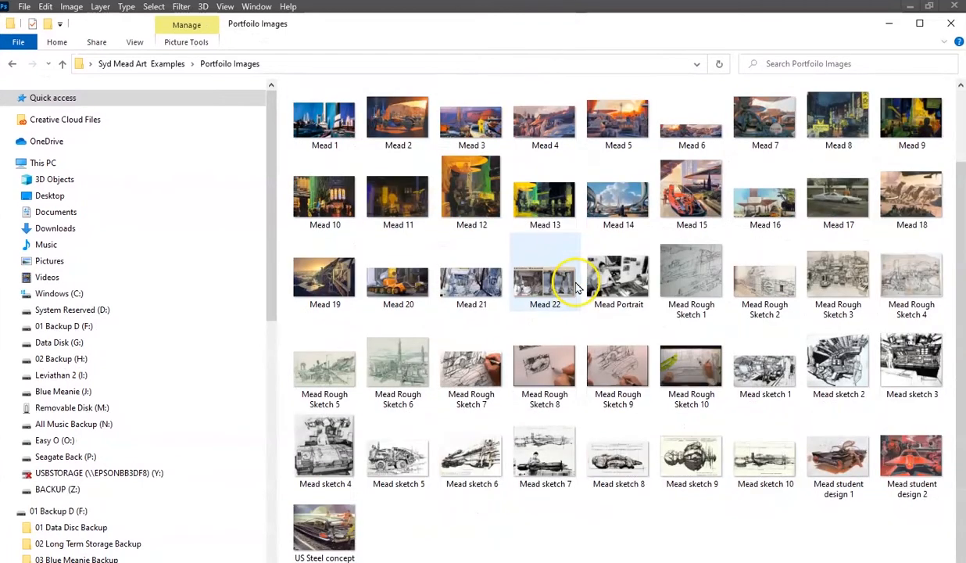
pyautogui.keyDown('shift'); pyautogui.click(332, 531); pyautogui.keyUp('shift')
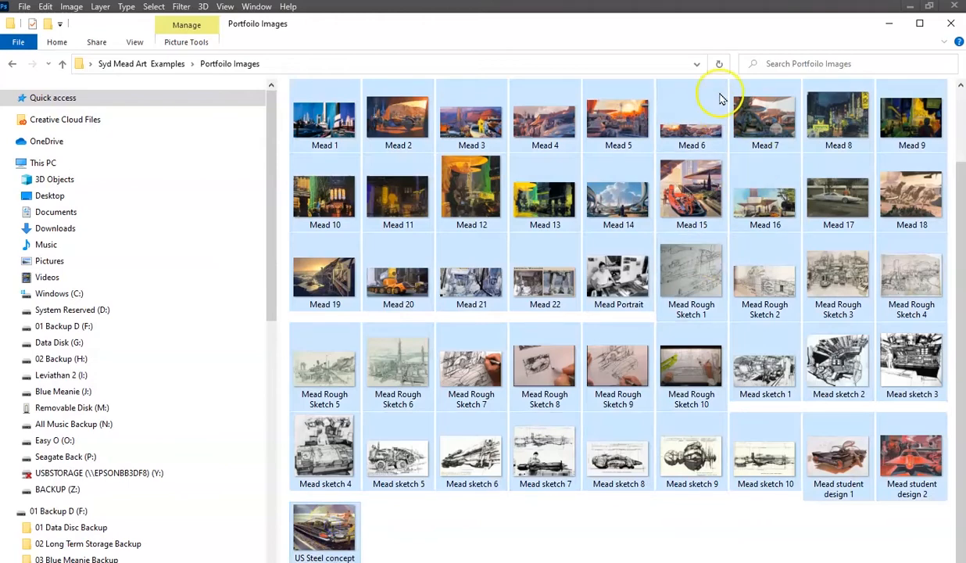
pyautogui.moveTo(723, 36); pyautogui.dragTo(0, 22)
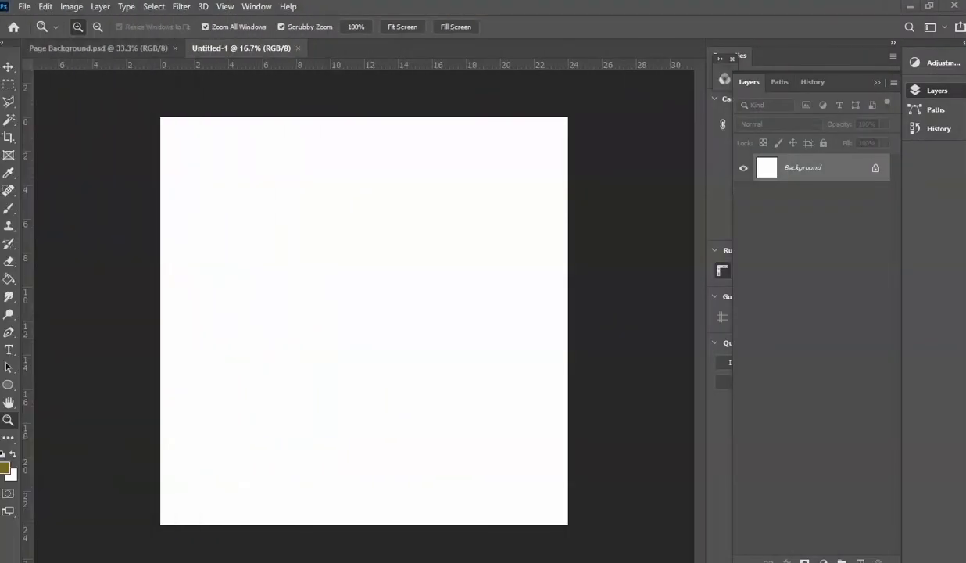
pyautogui.moveTo(129, 223); pyautogui.dragTo(302, 263)
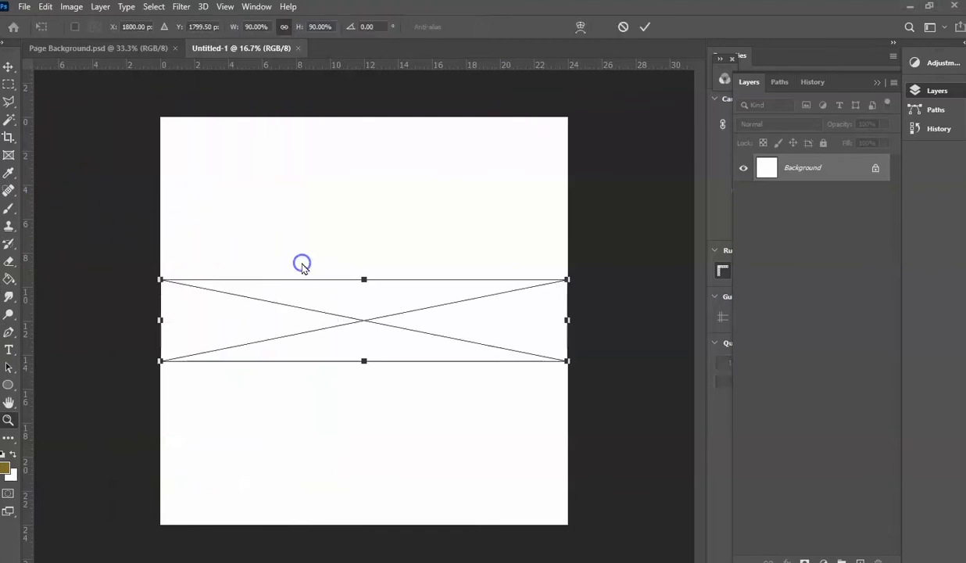
# - Commit the placed images one after another as separate layers at their default size and position, from Mead 6 through Mead sketch 6
pyautogui.click(10, 67)
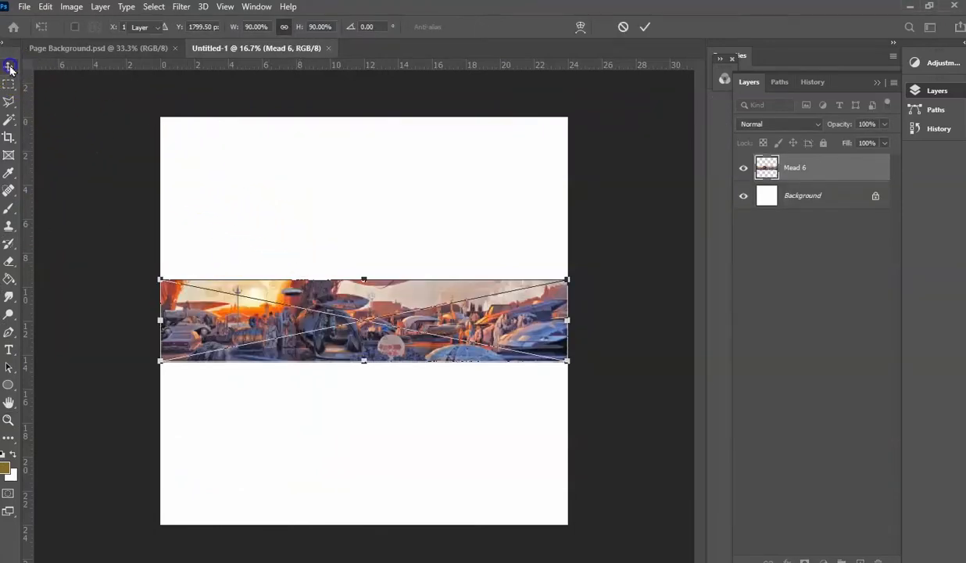
pyautogui.click(10, 69)
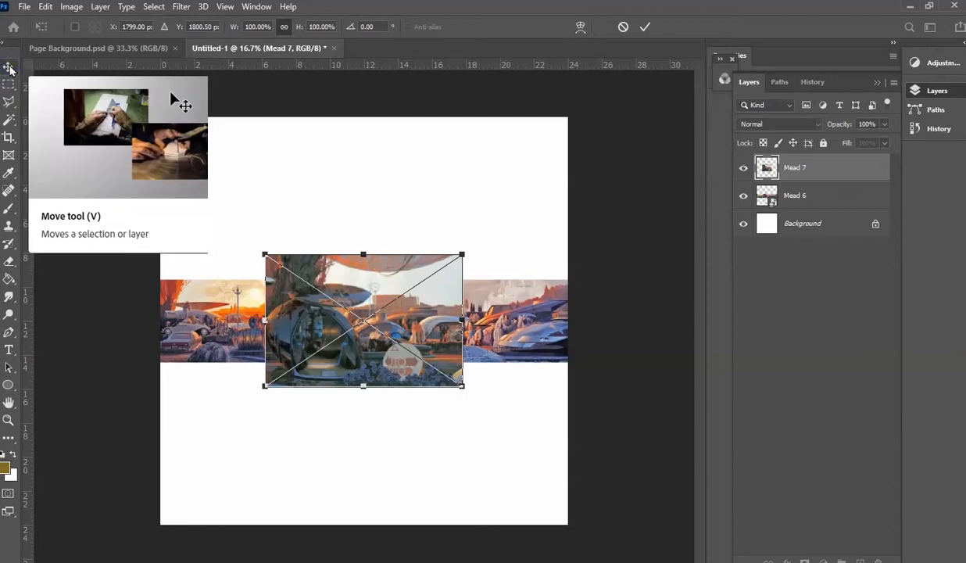
pyautogui.click(9, 68)
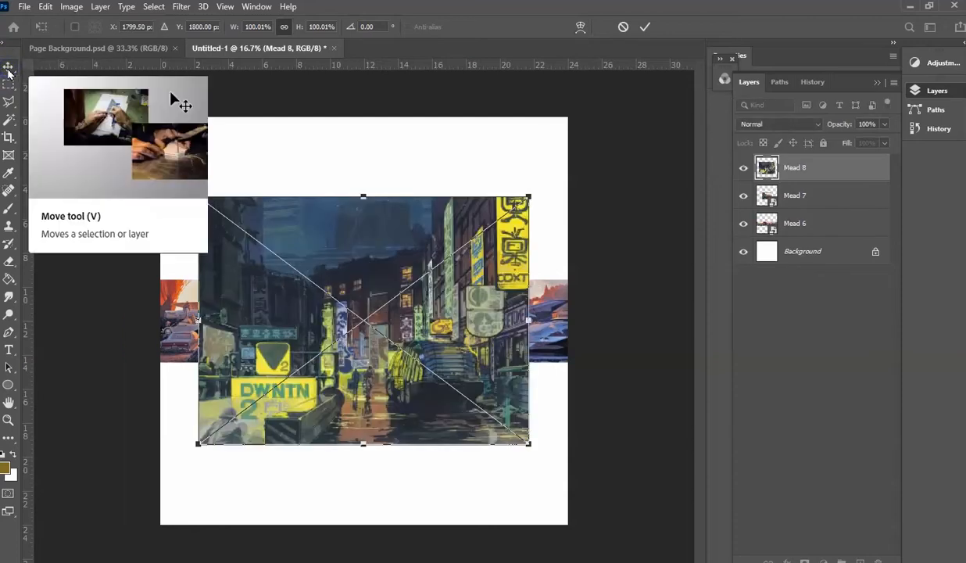
pyautogui.click(9, 69)
pyautogui.click(9, 70)
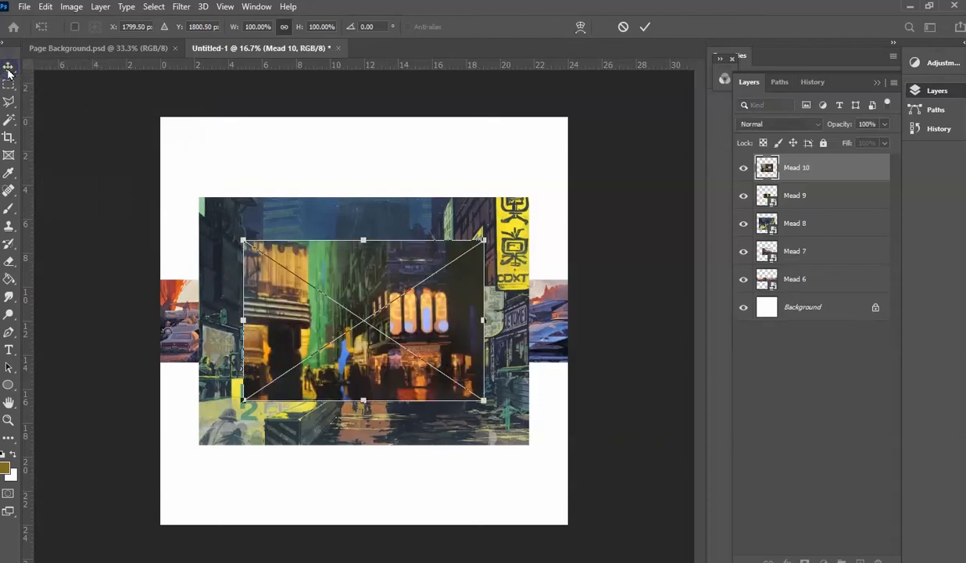
pyautogui.click(9, 70)
pyautogui.click(8, 69)
pyautogui.click(8, 69)
pyautogui.click(9, 69)
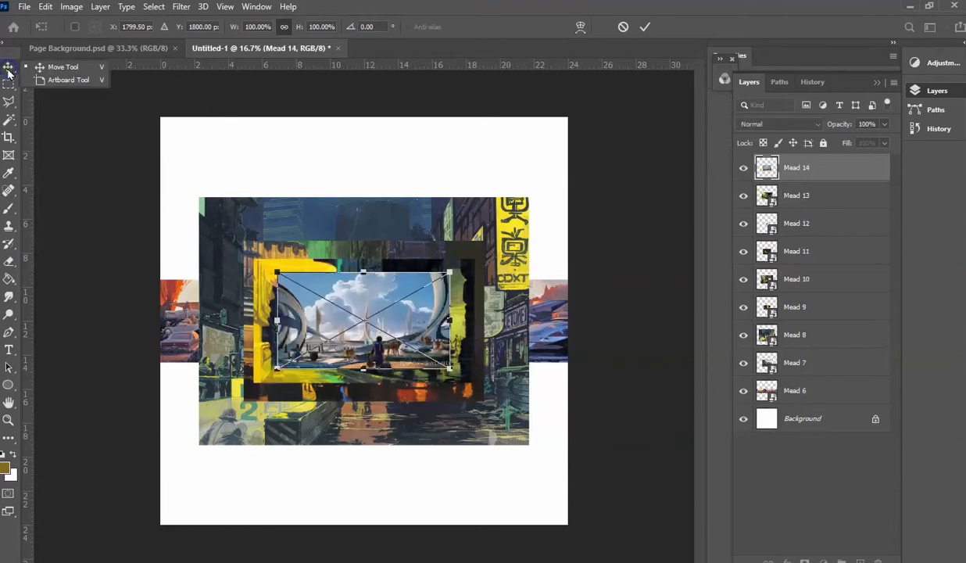
pyautogui.click(9, 69)
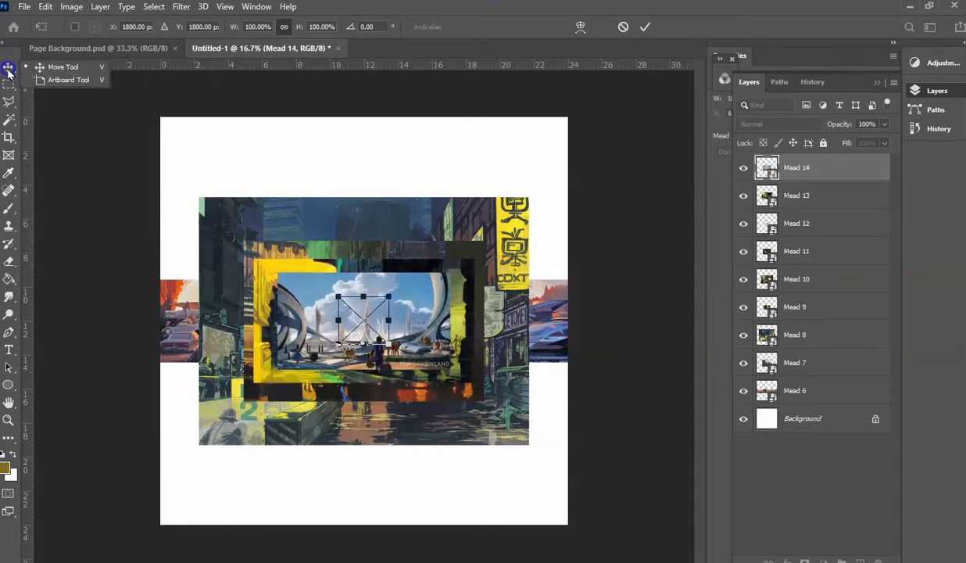
pyautogui.click(8, 69)
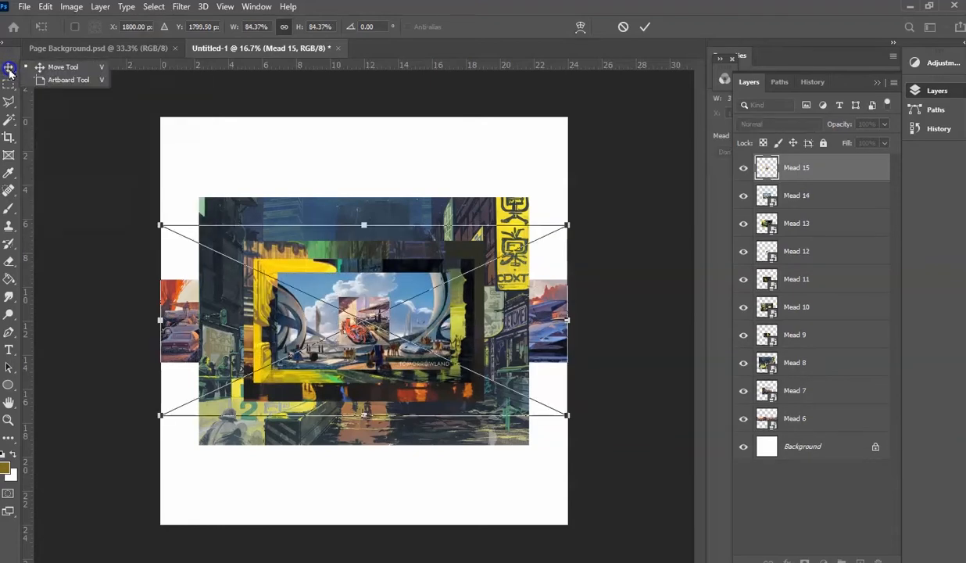
pyautogui.click(8, 70)
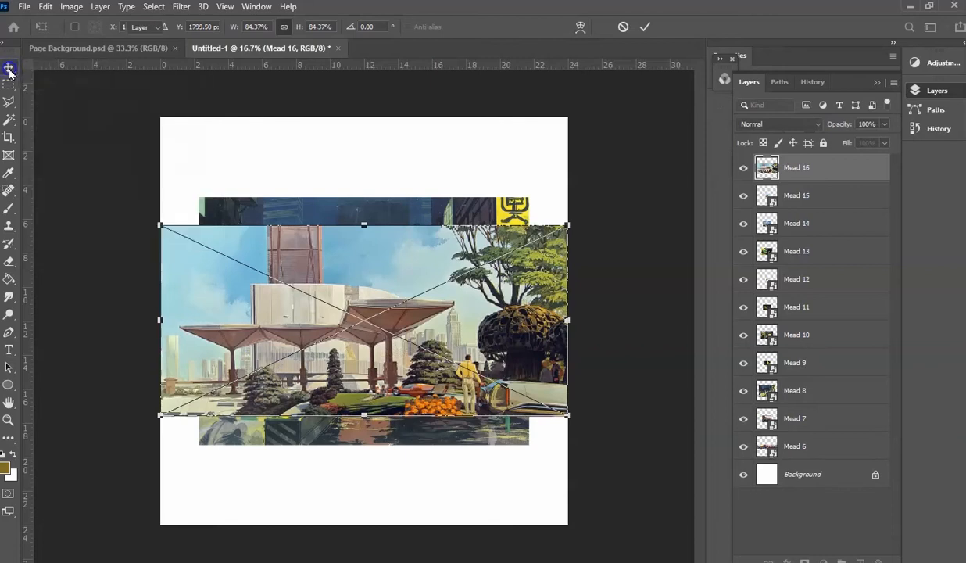
pyautogui.click(9, 70)
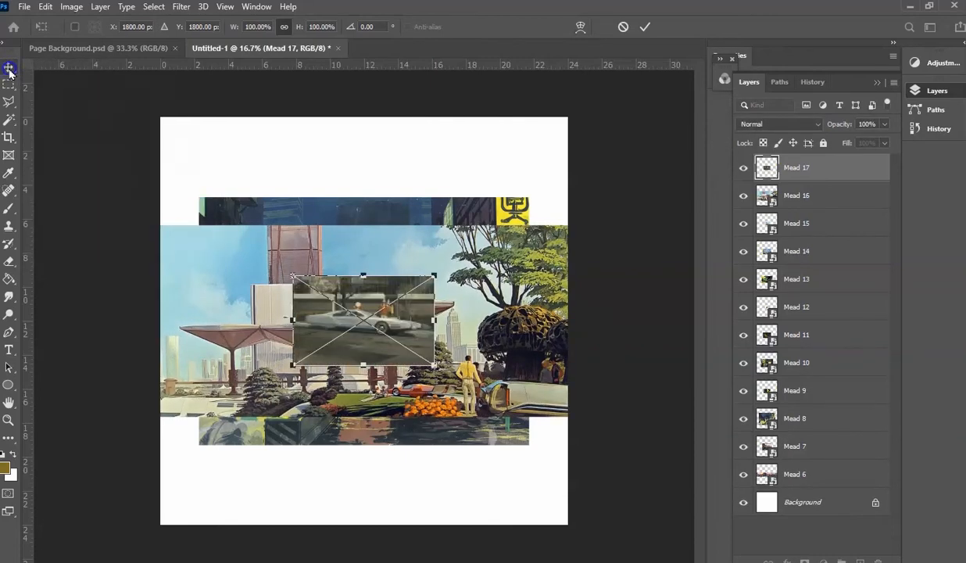
pyautogui.click(9, 70)
pyautogui.click(9, 70)
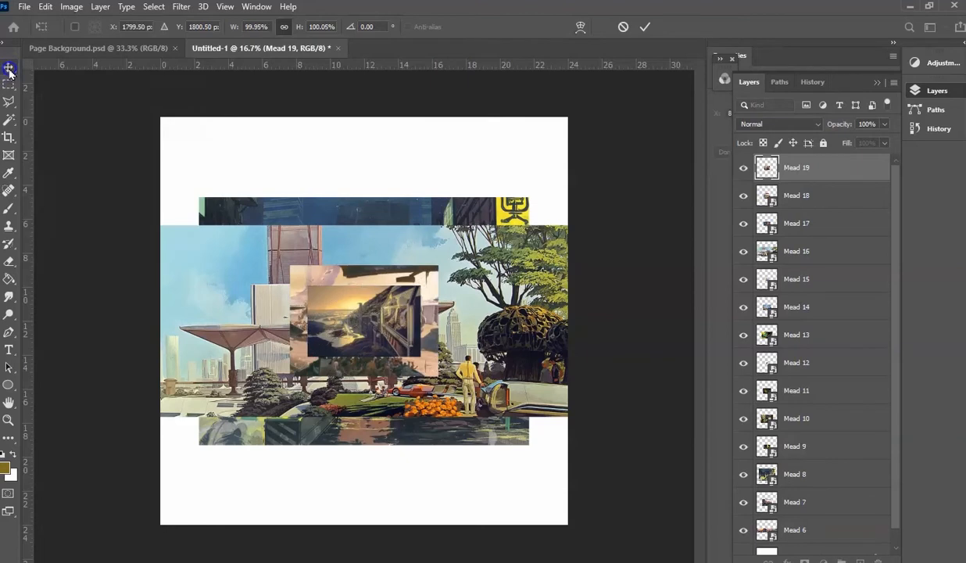
pyautogui.click(9, 70)
pyautogui.click(8, 70)
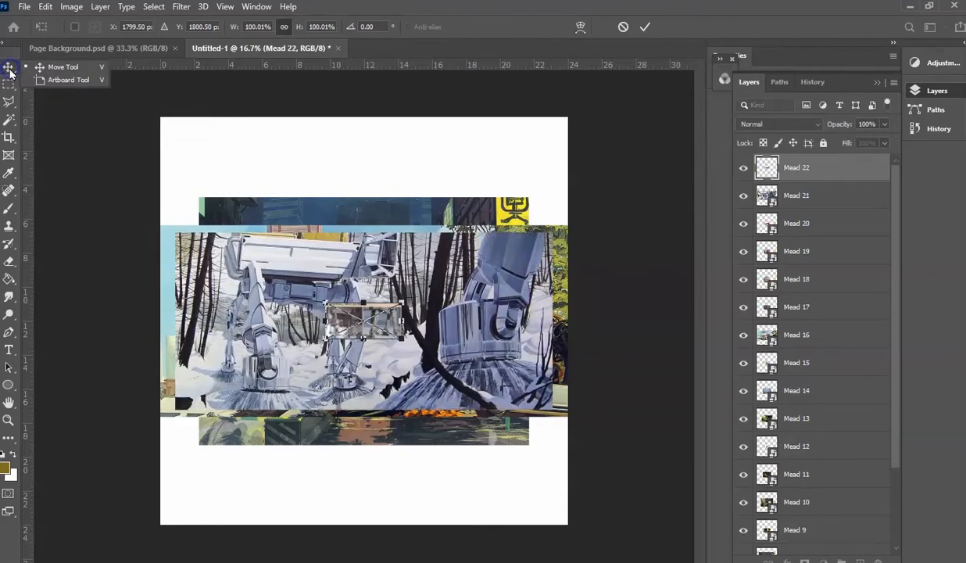
pyautogui.click(9, 69)
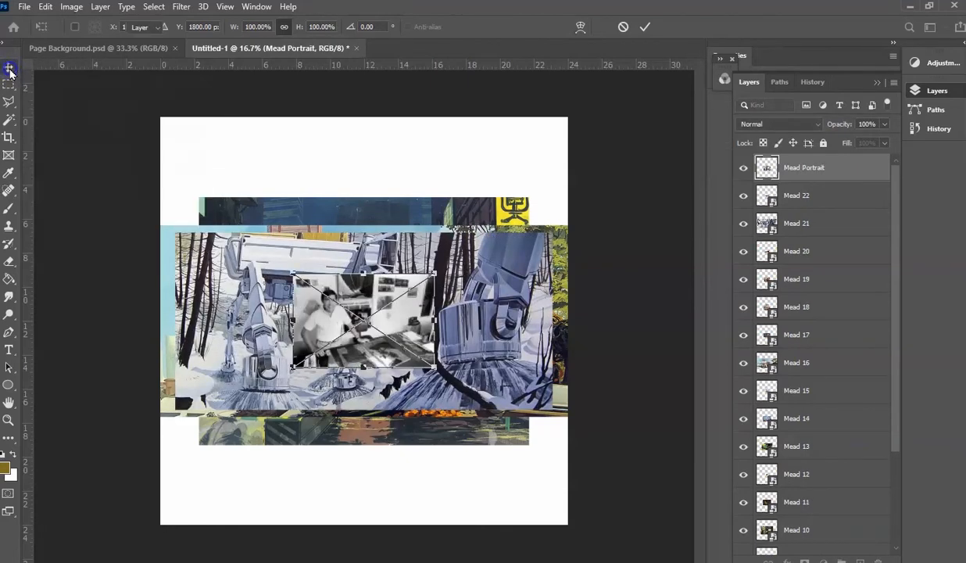
pyautogui.click(8, 69)
pyautogui.click(9, 69)
pyautogui.click(9, 69)
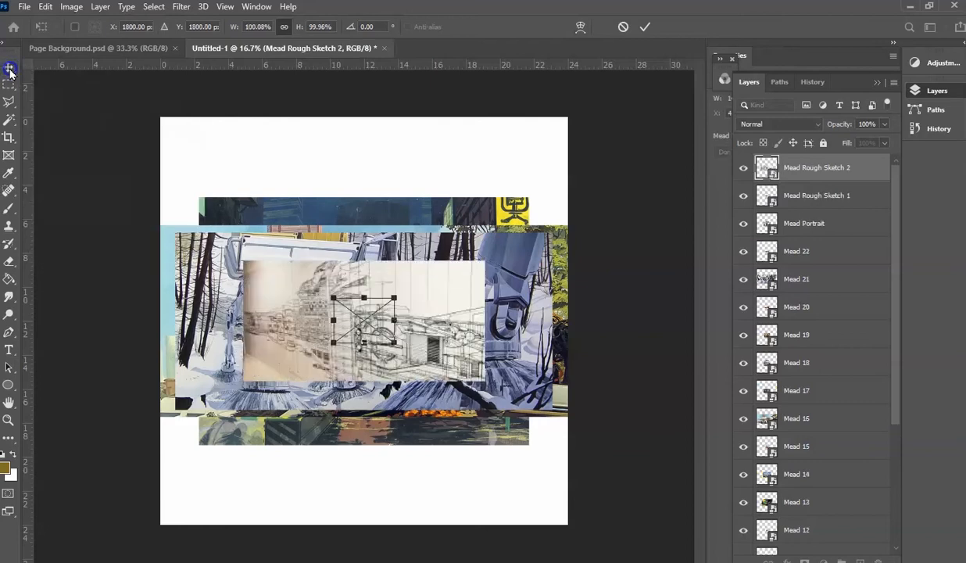
pyautogui.click(8, 69)
pyautogui.click(8, 69)
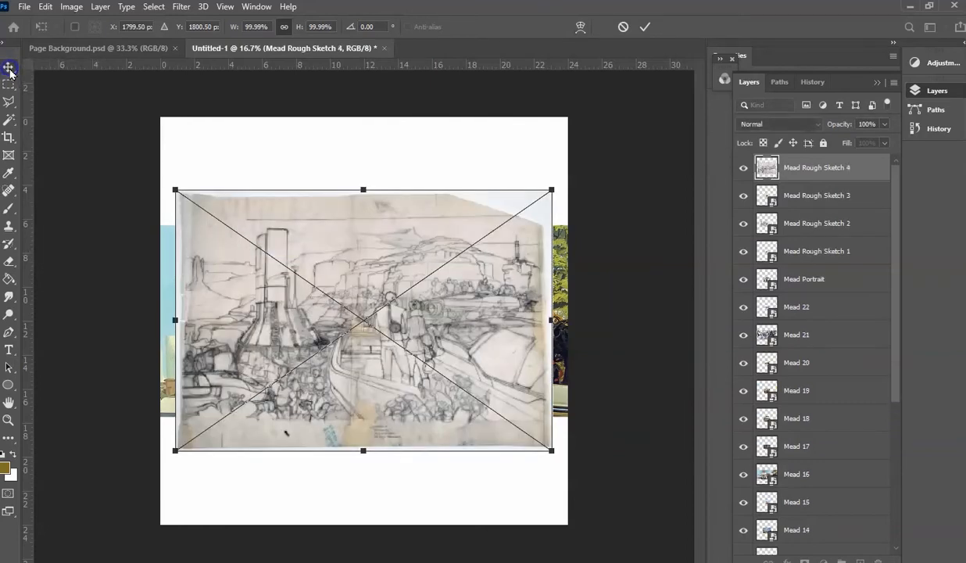
pyautogui.click(11, 72)
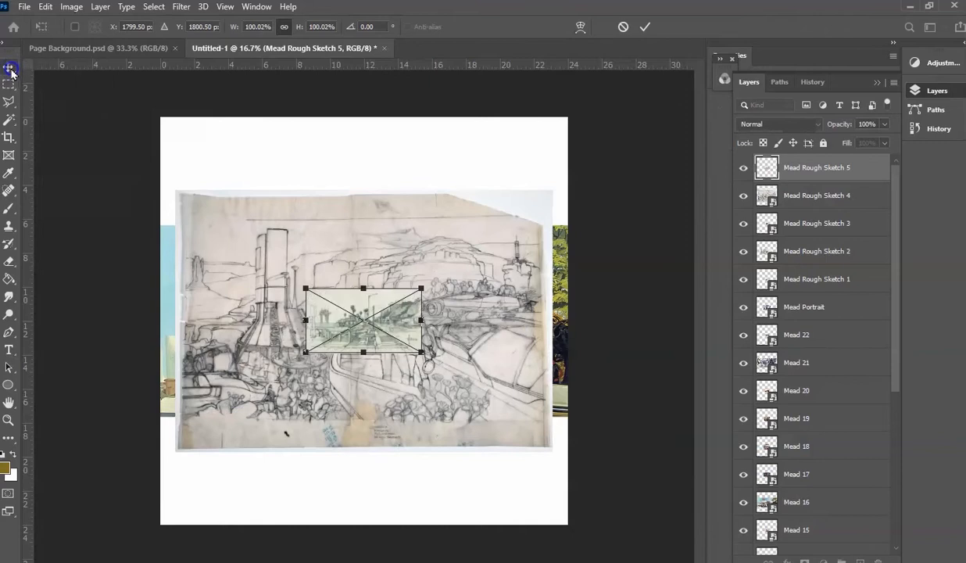
pyautogui.click(9, 70)
pyautogui.click(8, 69)
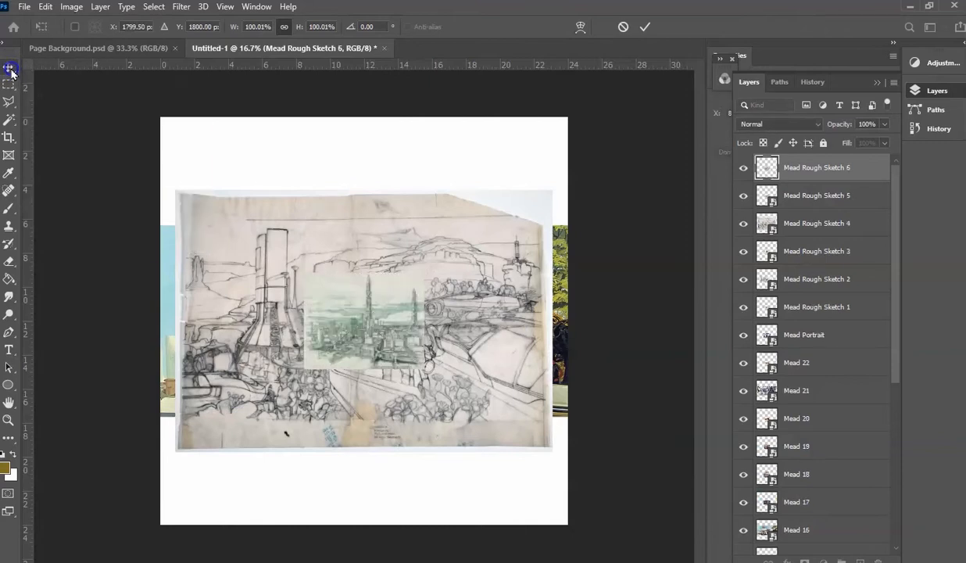
pyautogui.click(9, 70)
pyautogui.click(9, 69)
pyautogui.click(9, 70)
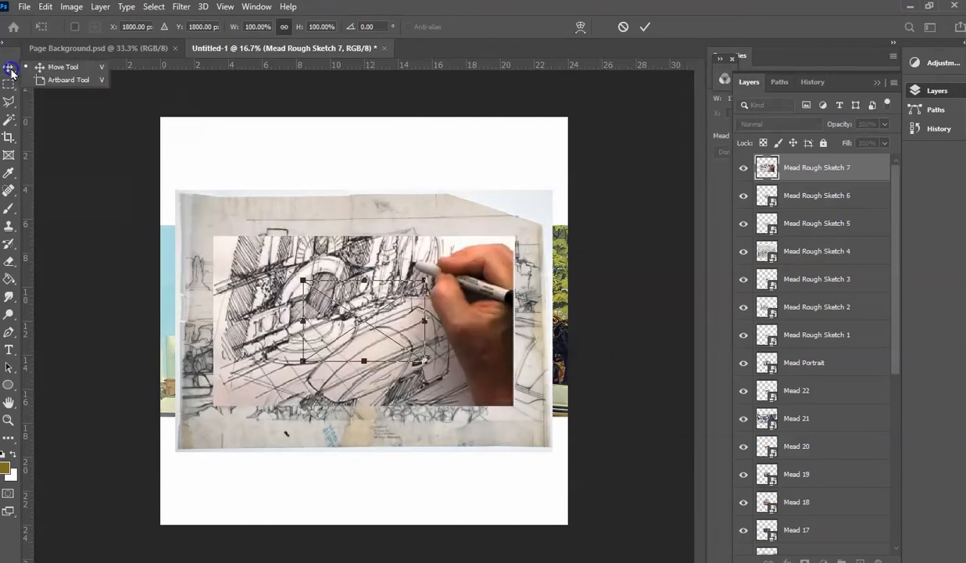
pyautogui.click(12, 74)
pyautogui.click(12, 73)
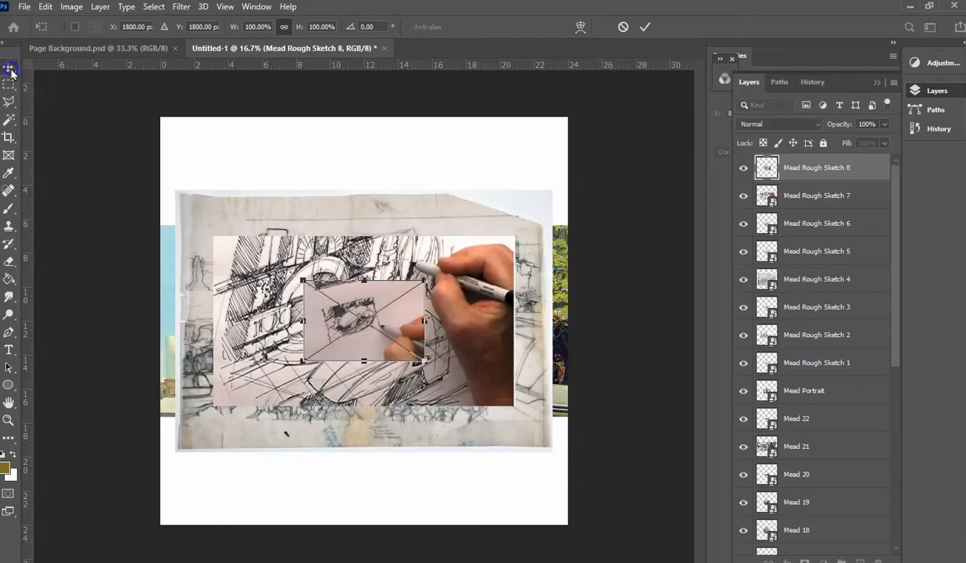
pyautogui.click(12, 73)
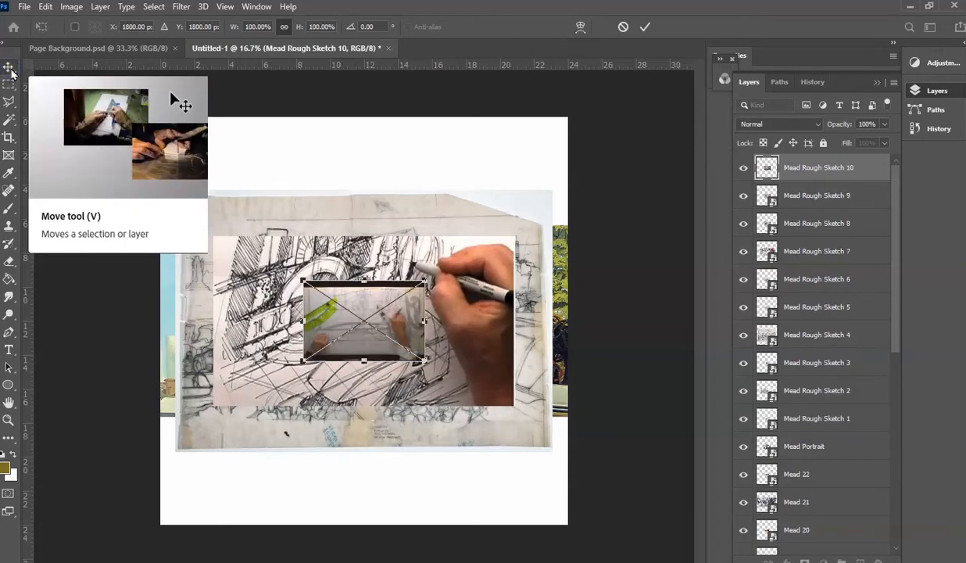
pyautogui.click(11, 74)
pyautogui.click(11, 73)
pyautogui.click(12, 74)
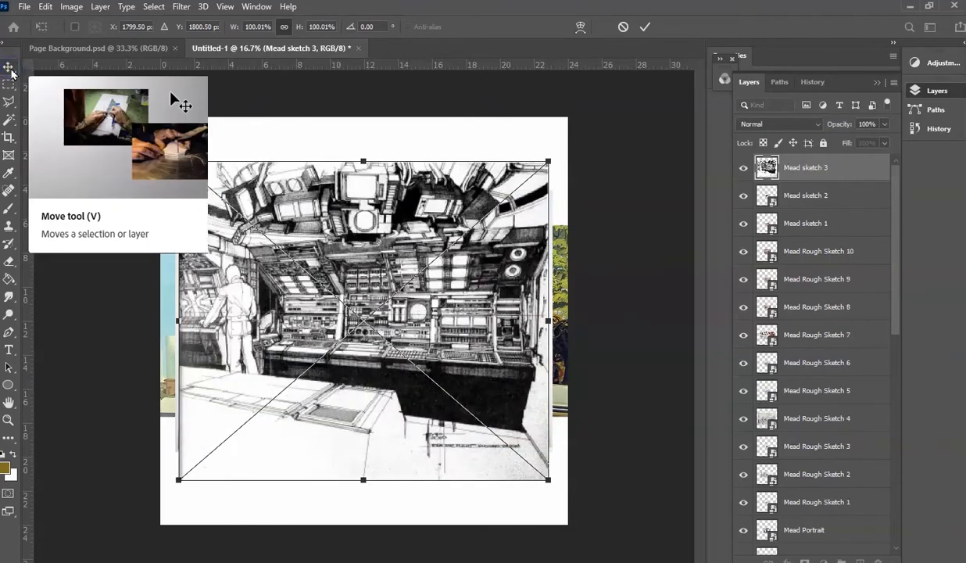
pyautogui.click(12, 74)
pyautogui.click(11, 73)
pyautogui.click(12, 73)
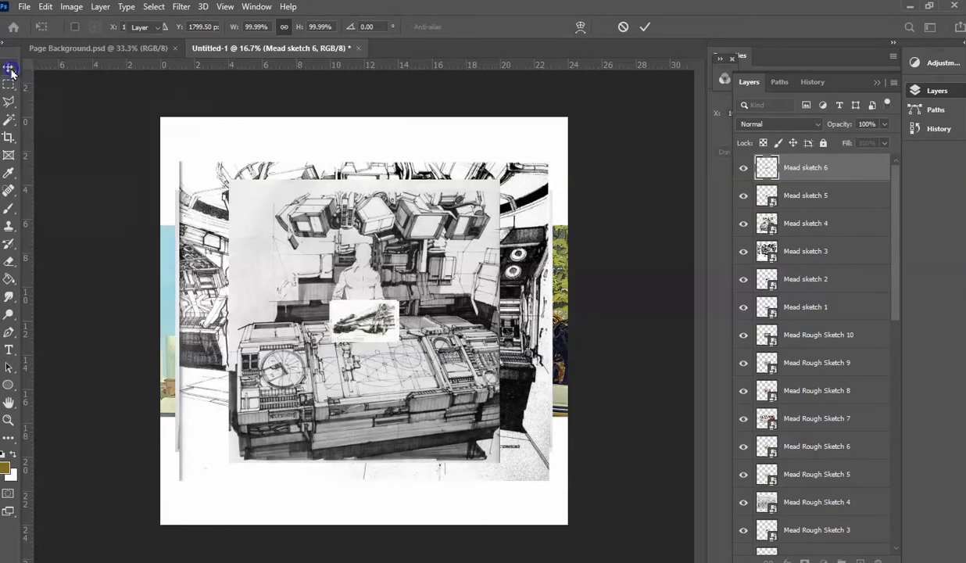
# - Commit the remaining placed images one after another as separate layers at their default size and position, from Mead sketch 6 through Mead 5
pyautogui.click(11, 73)
pyautogui.click(11, 73)
pyautogui.click(11, 73)
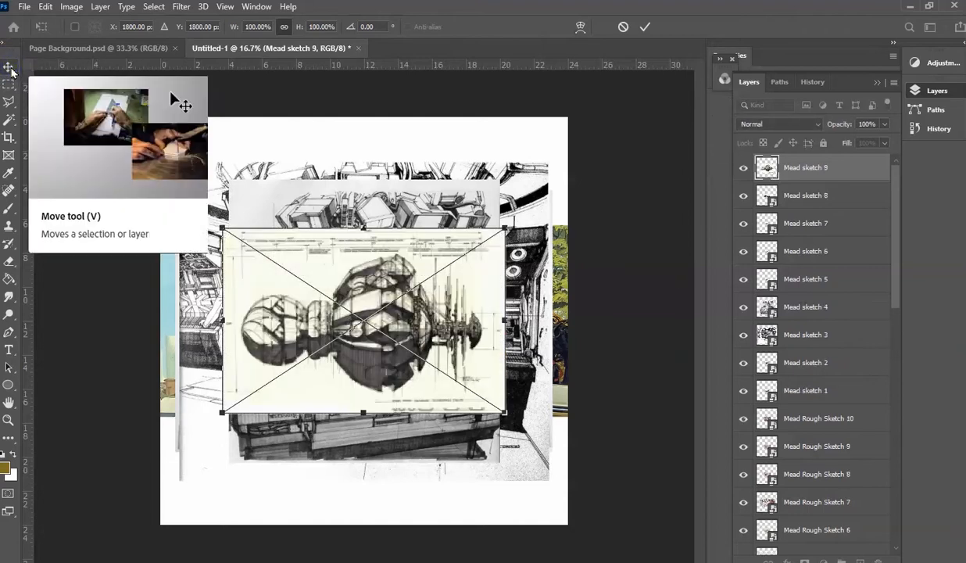
pyautogui.click(11, 71)
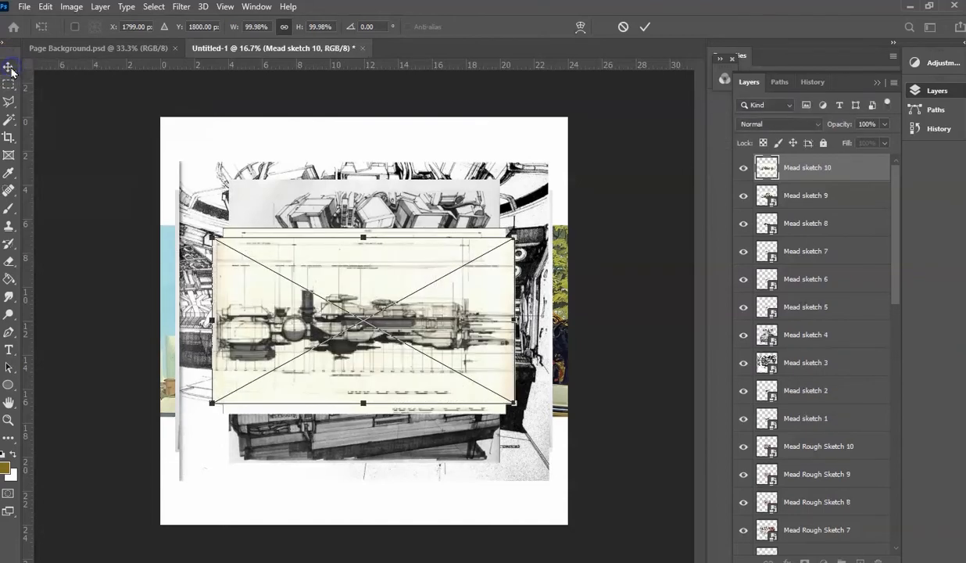
pyautogui.click(10, 70)
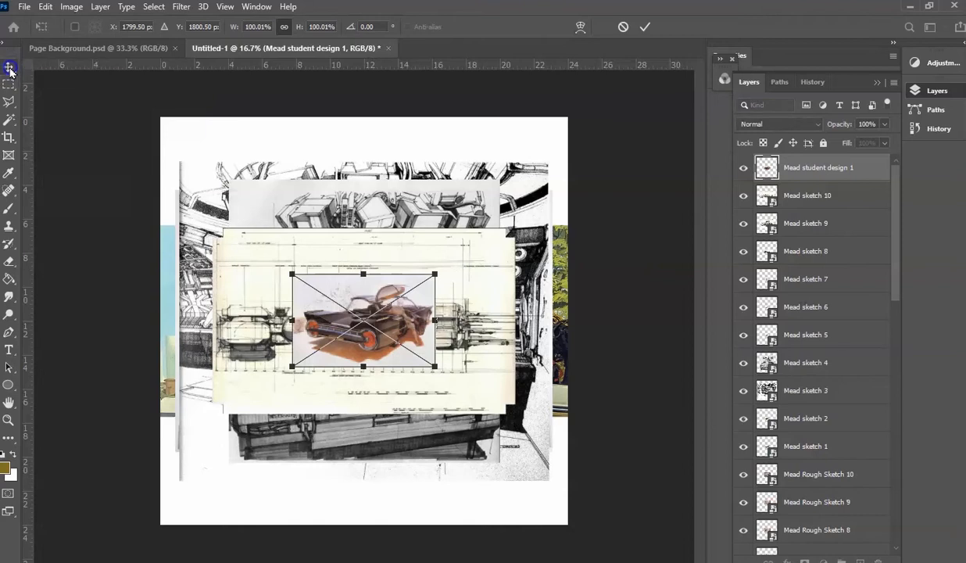
pyautogui.click(10, 70)
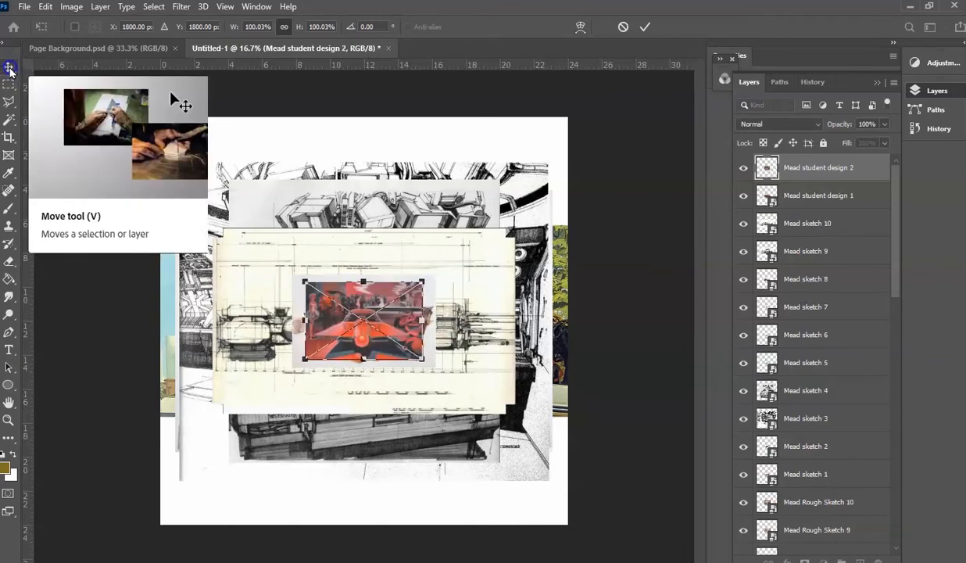
pyautogui.click(10, 70)
pyautogui.click(10, 70)
pyautogui.click(11, 70)
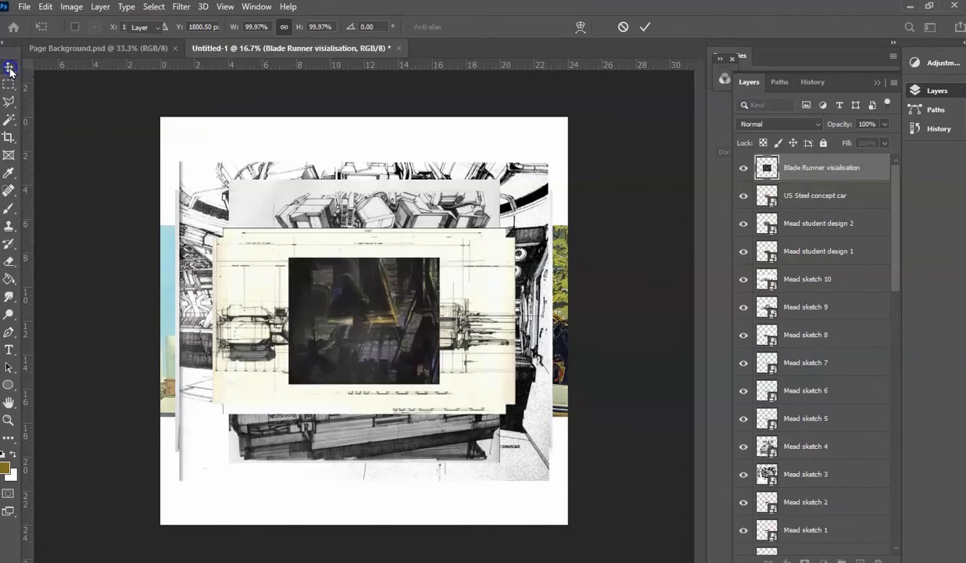
pyautogui.click(10, 70)
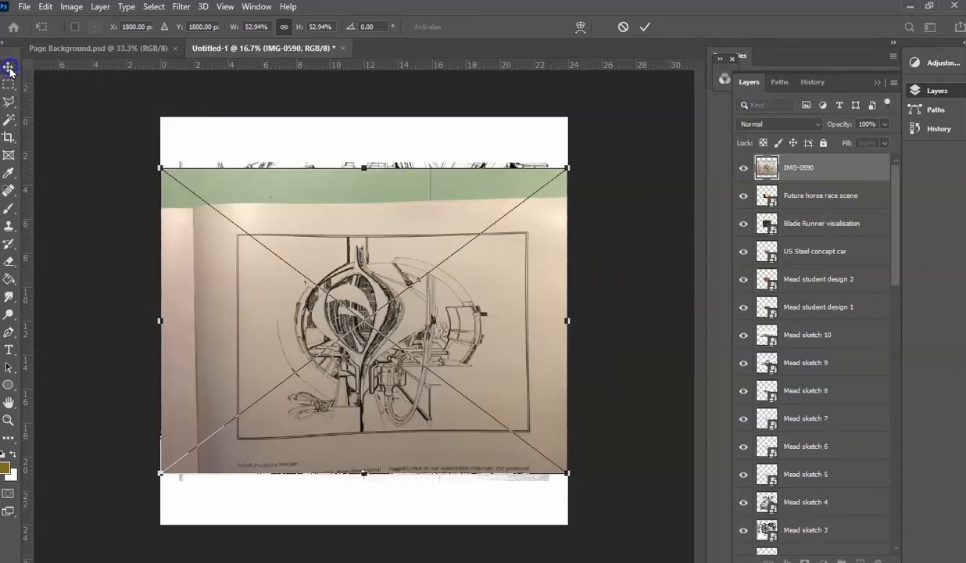
pyautogui.click(10, 71)
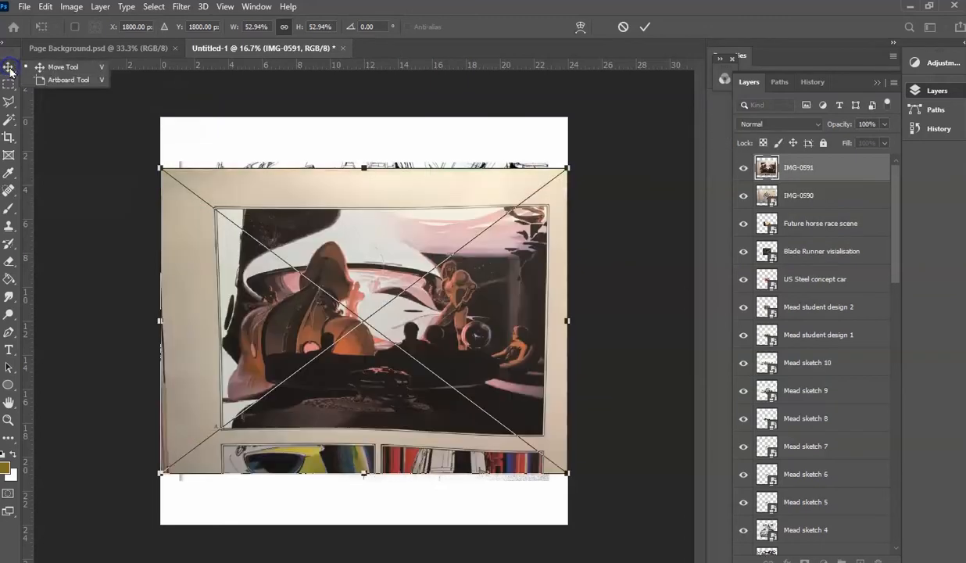
pyautogui.click(10, 70)
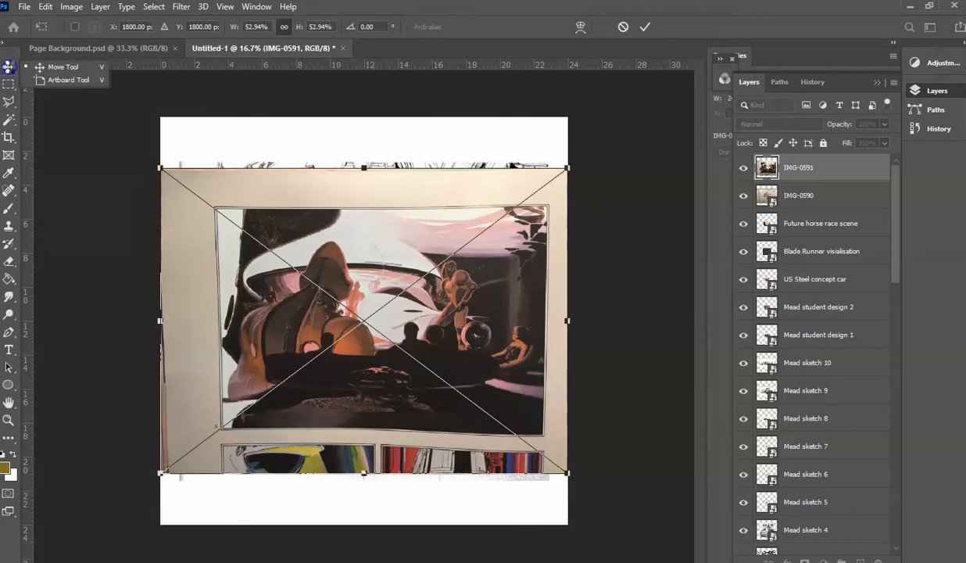
pyautogui.click(10, 70)
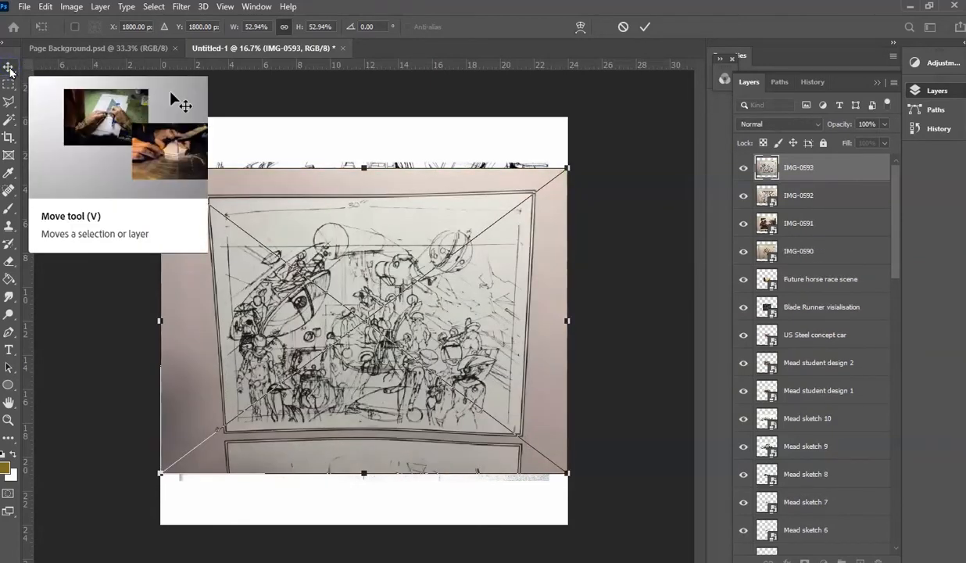
pyautogui.click(10, 70)
pyautogui.click(10, 71)
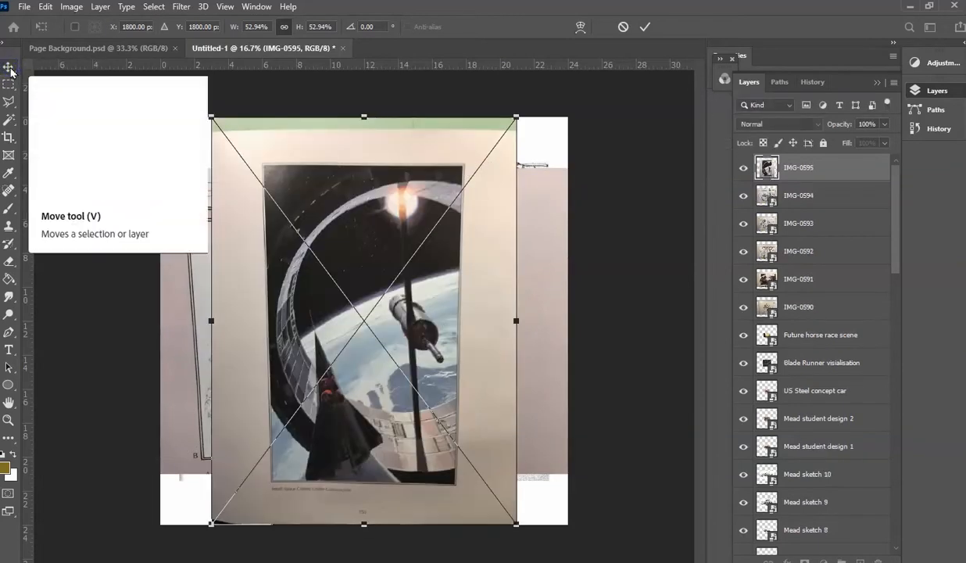
pyautogui.click(11, 70)
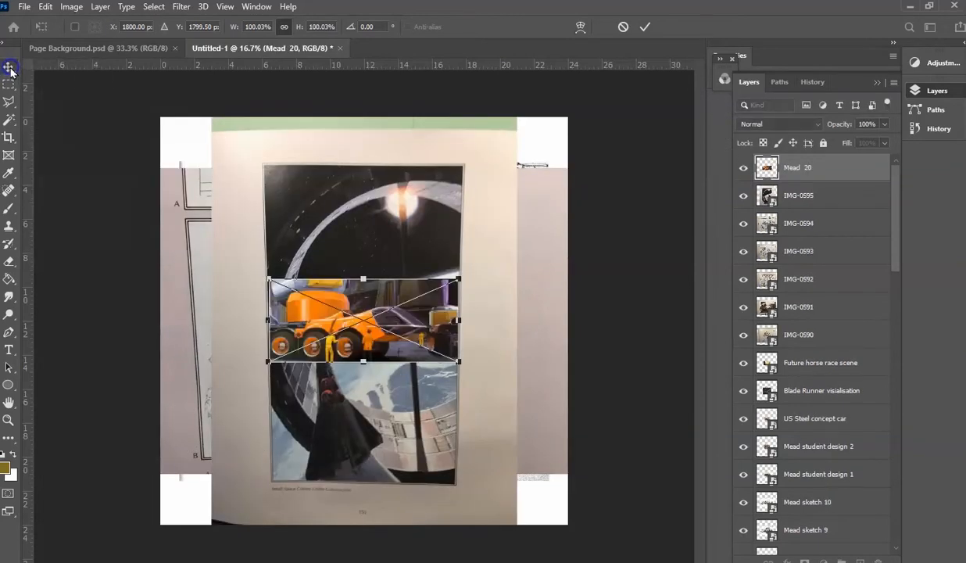
pyautogui.click(10, 70)
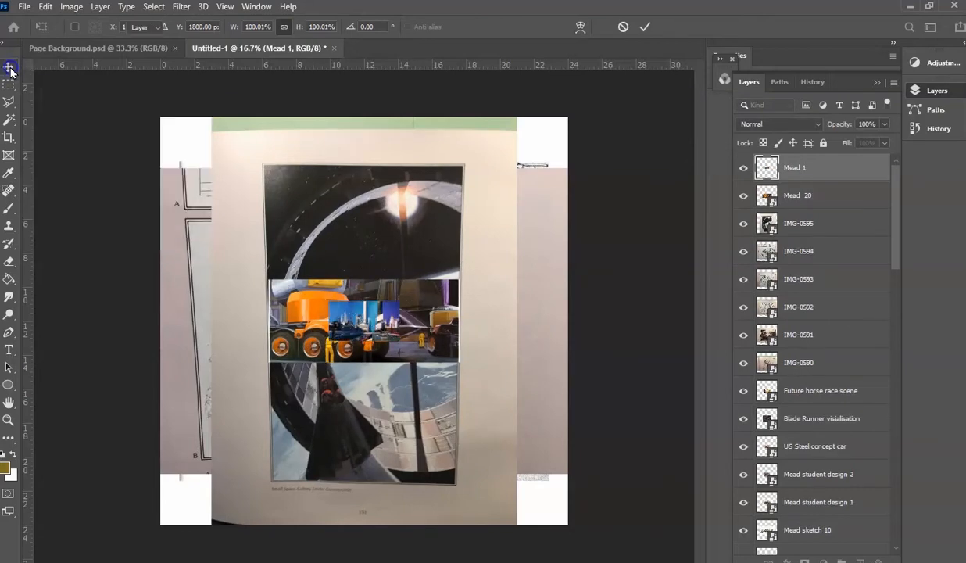
pyautogui.click(10, 70)
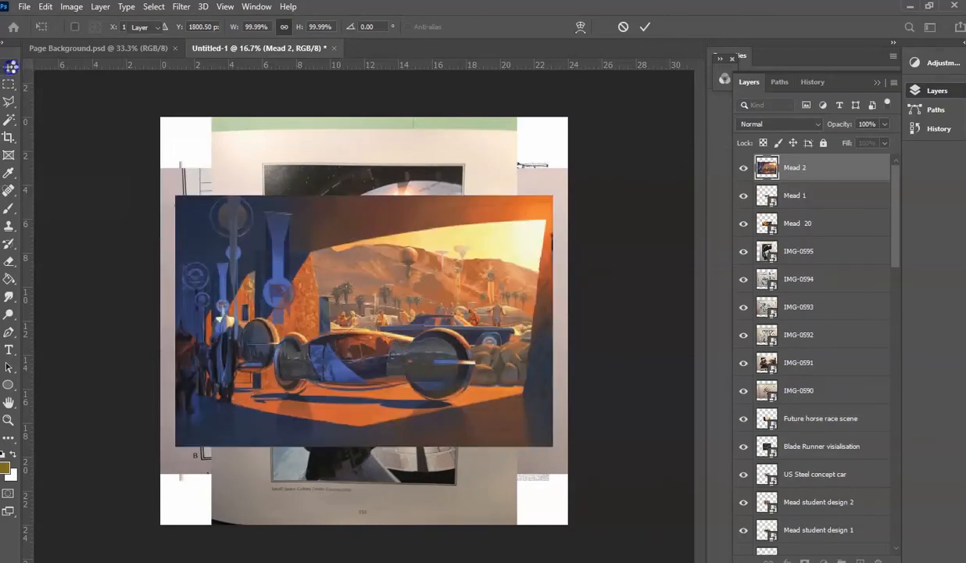
pyautogui.click(10, 70)
pyautogui.press('Return')
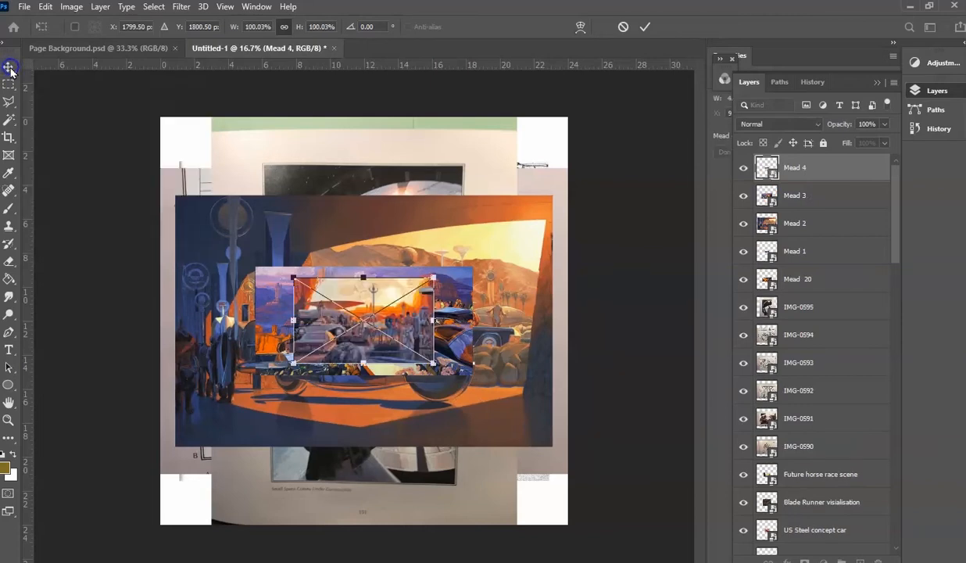
pyautogui.press('Return')
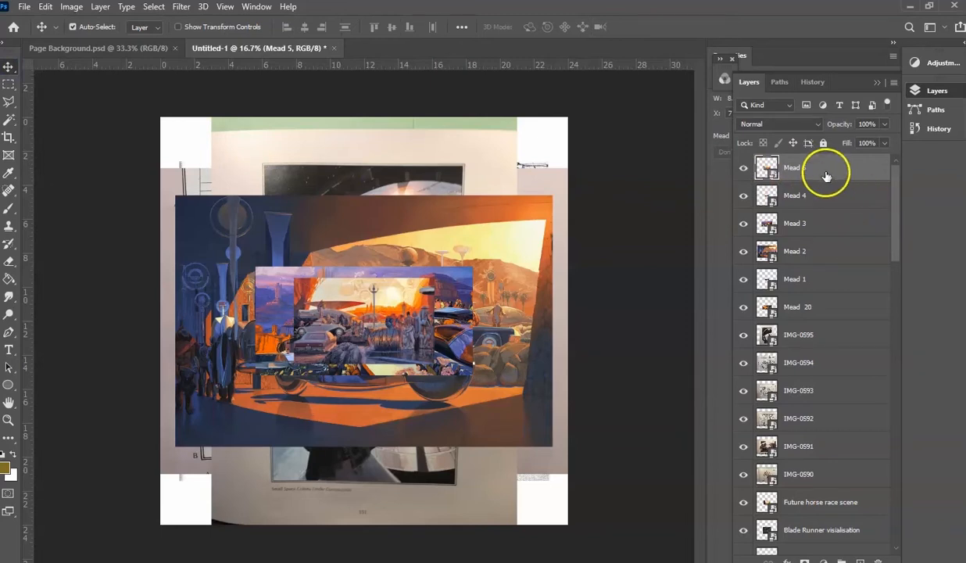
# - Select all the image layers from Mead 5 down to Mead 6, excluding Background, and rasterize them together
pyautogui.moveTo(895, 199); pyautogui.dragTo(873, 494)
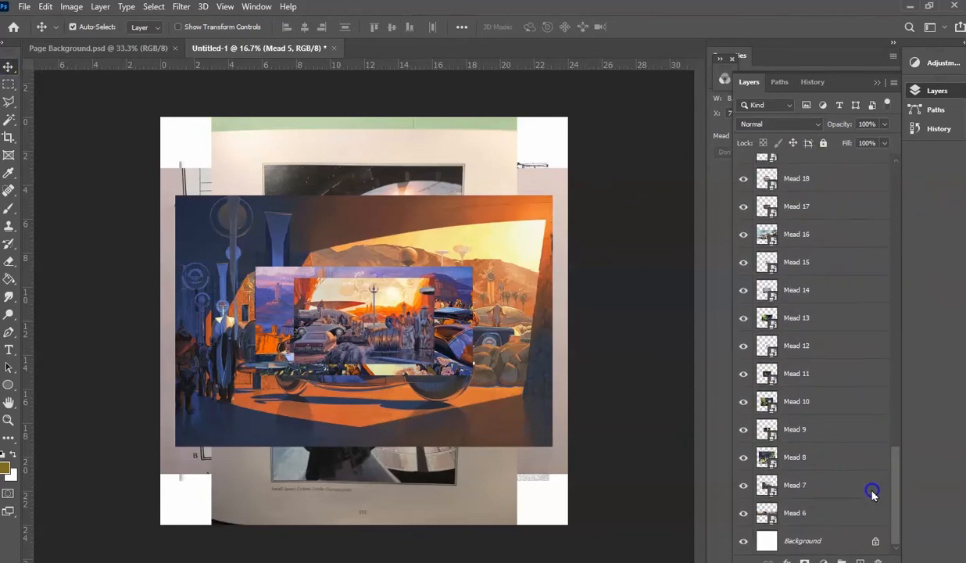
pyautogui.keyDown('shift'); pyautogui.click(818, 512); pyautogui.keyUp('shift')
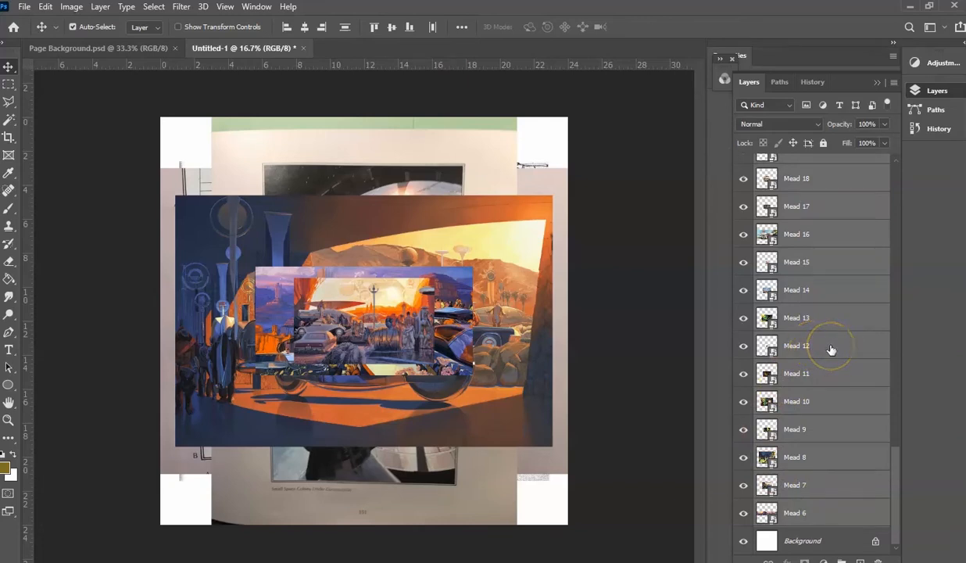
pyautogui.rightClick(831, 348)
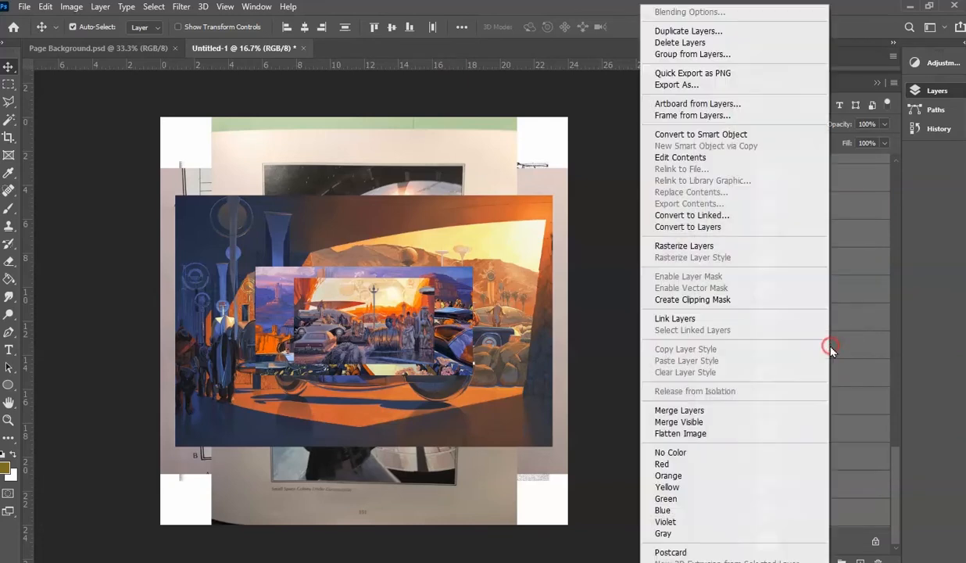
pyautogui.click(704, 249)
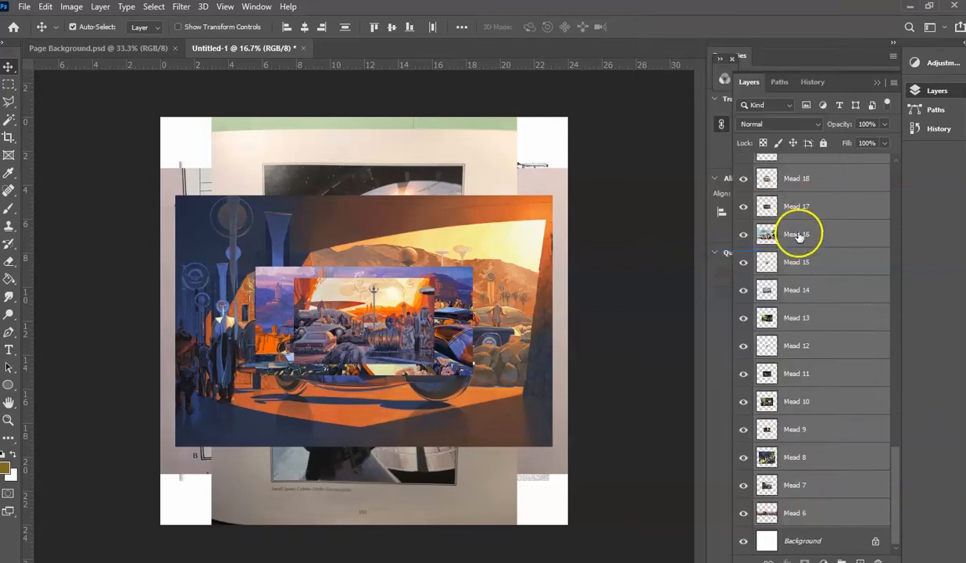
# - Hide every image layer from Mead 5 down to Mead 6, leaving only the Background layer shown
pyautogui.click(896, 400)
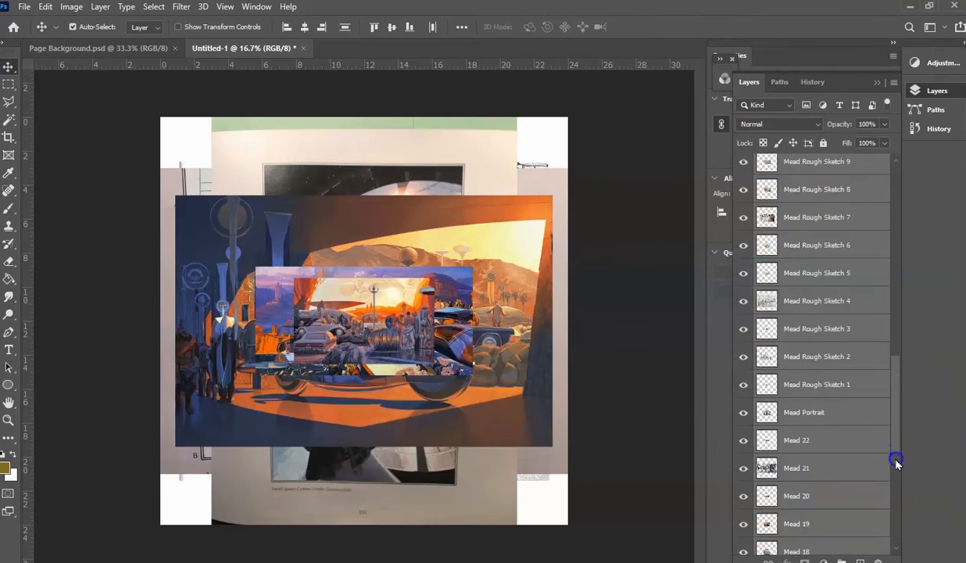
pyautogui.moveTo(897, 436); pyautogui.dragTo(895, 437)
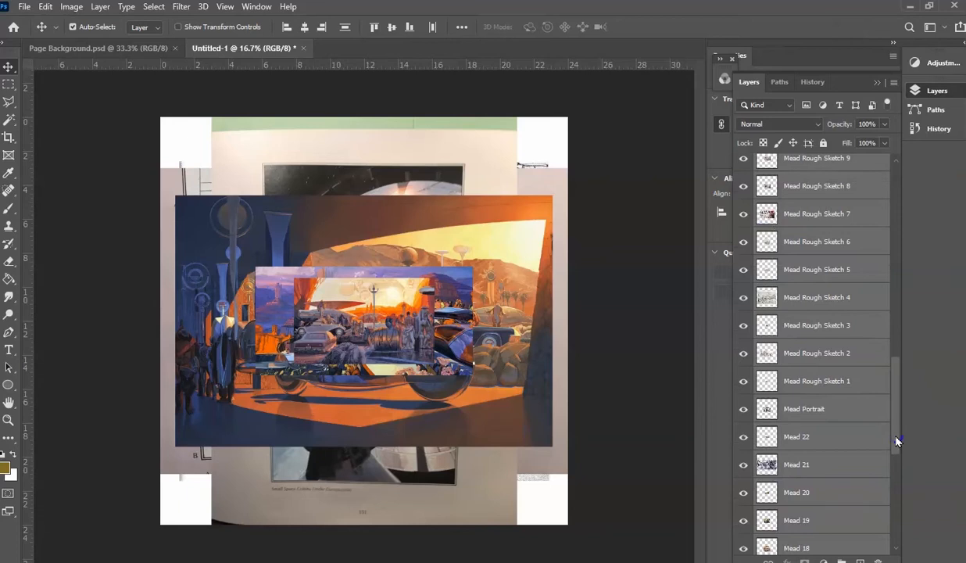
pyautogui.moveTo(896, 438); pyautogui.dragTo(917, 202)
pyautogui.click(749, 172)
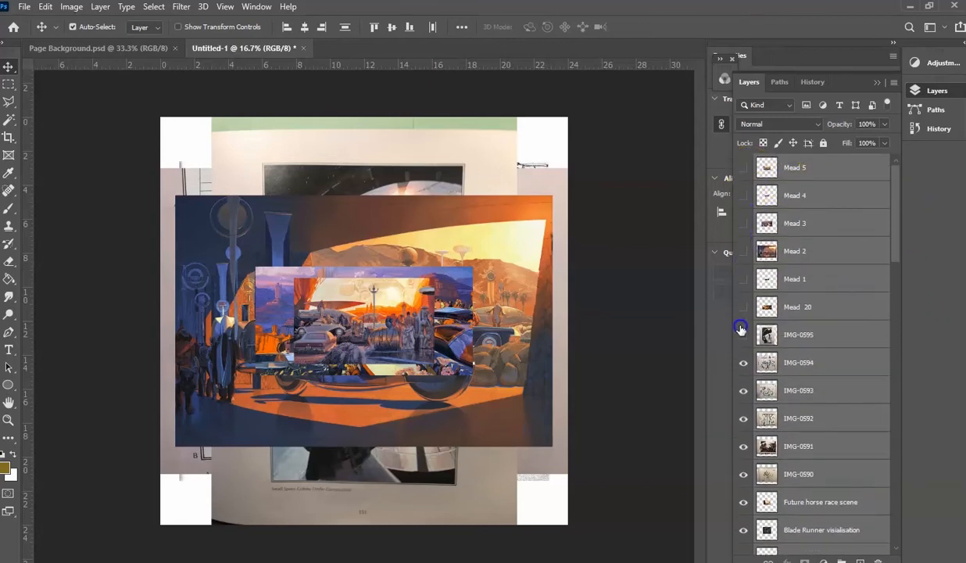
pyautogui.moveTo(741, 553); pyautogui.dragTo(741, 541)
pyautogui.click(740, 541)
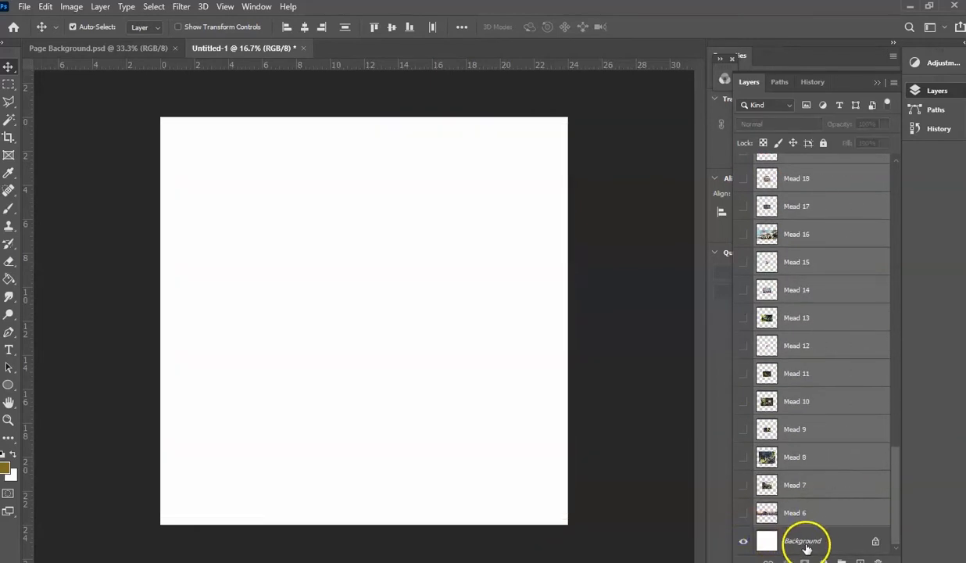
# - With the Background layer active, place a vertical guide at about 10 inches and a horizontal guide at about 8 inches
pyautogui.click(807, 541)
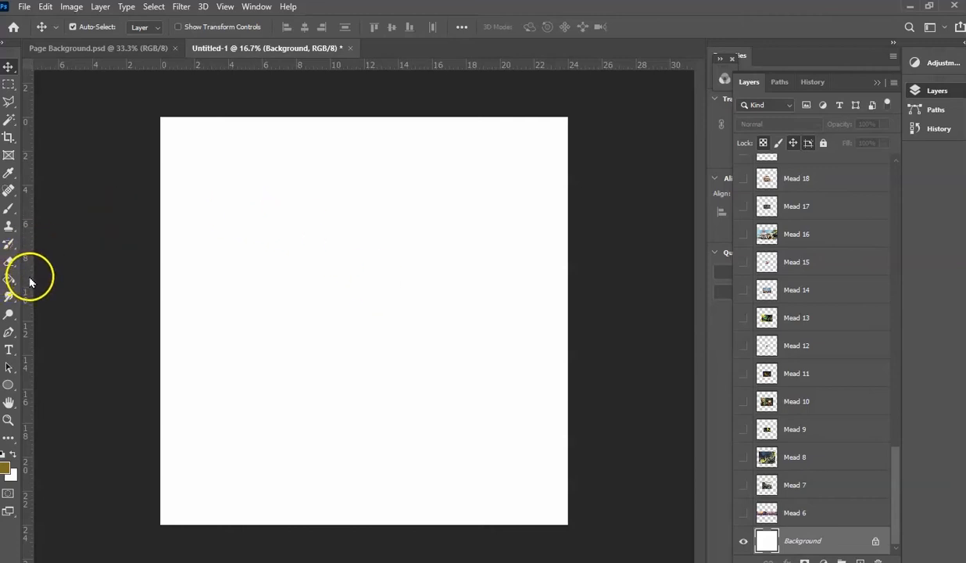
pyautogui.moveTo(30, 282); pyautogui.dragTo(297, 308)
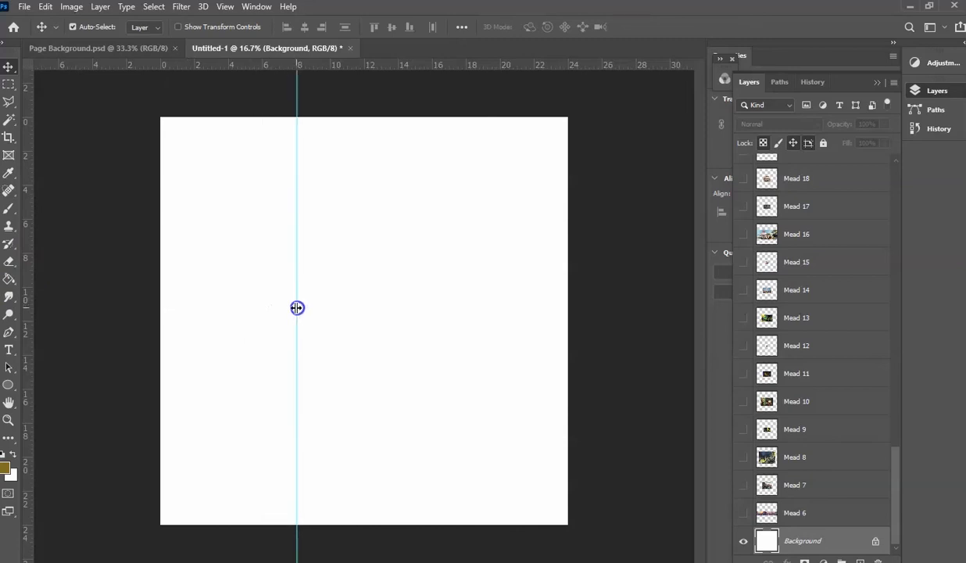
pyautogui.moveTo(201, 67); pyautogui.dragTo(193, 288)
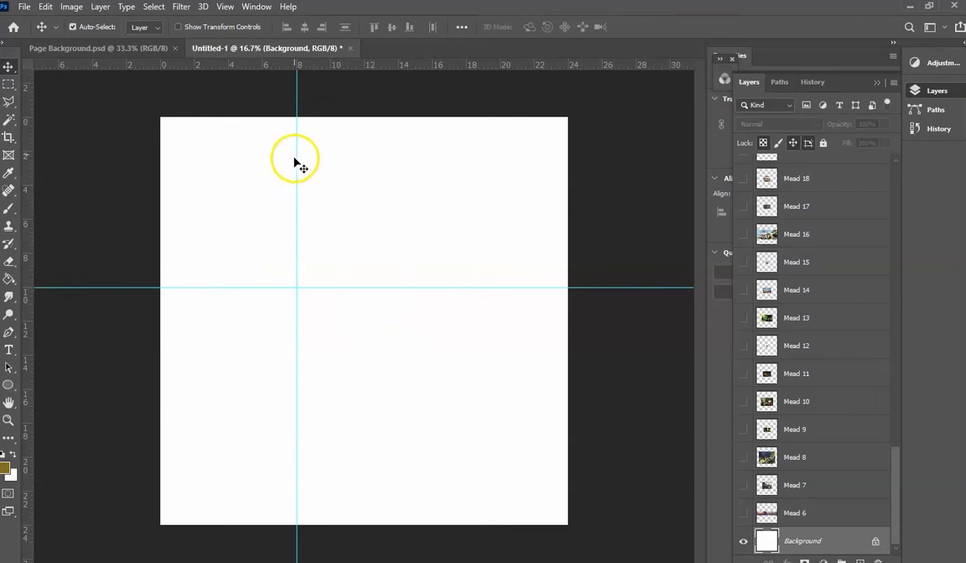
pyautogui.moveTo(297, 94); pyautogui.dragTo(335, 95)
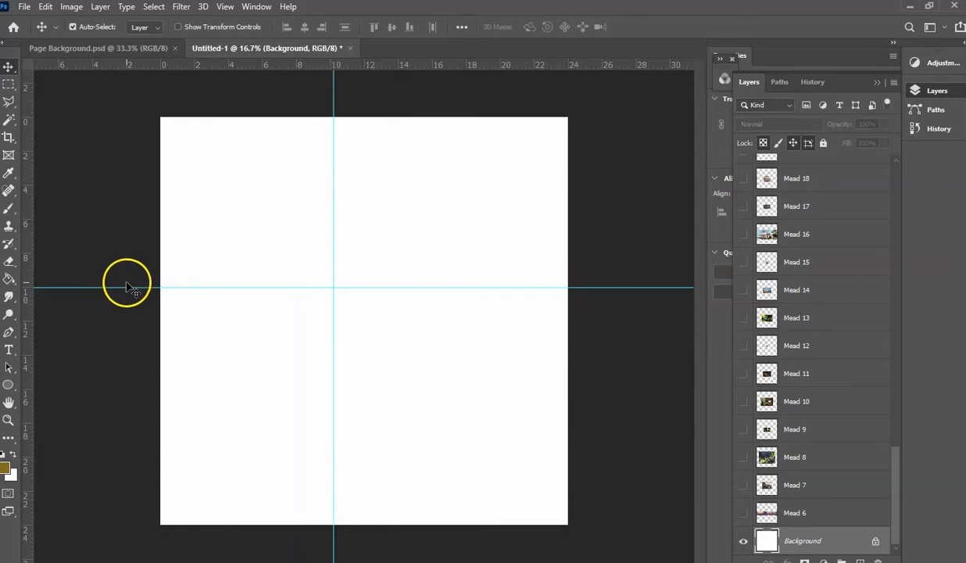
pyautogui.moveTo(128, 287); pyautogui.dragTo(135, 254)
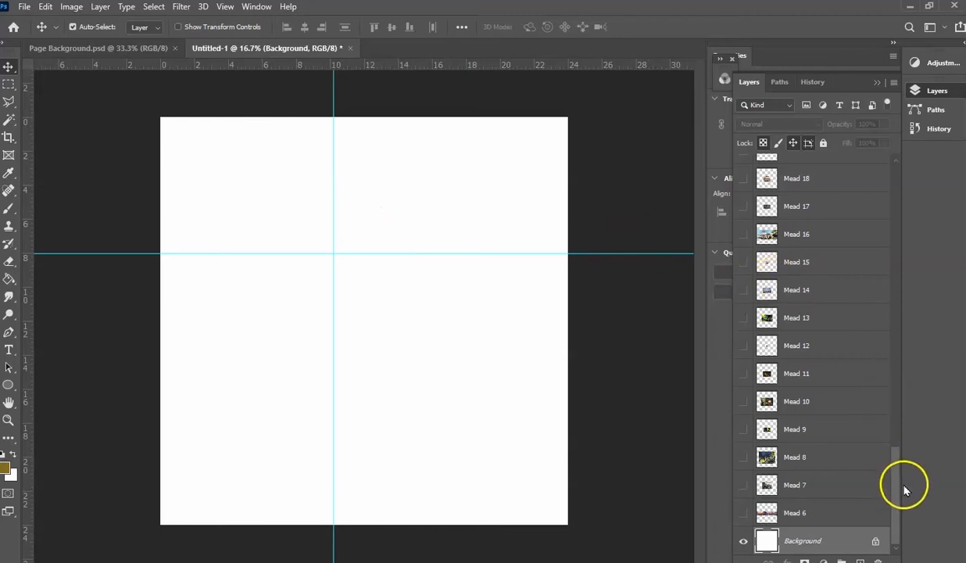
# - Show the Mead 6 layer, scale it proportionally to about 39%, and move it inside the upper-left guide area
pyautogui.click(743, 515)
pyautogui.click(808, 515)
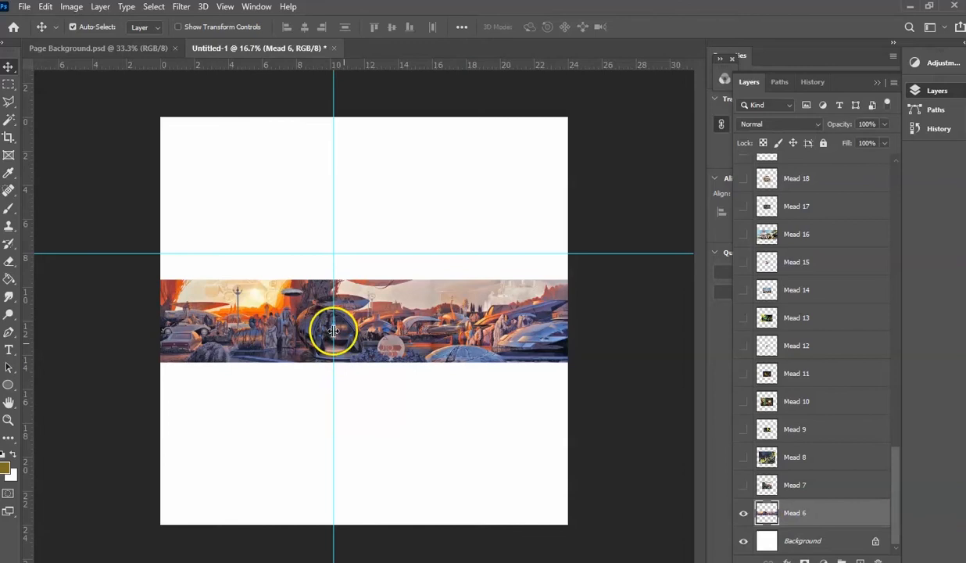
pyautogui.click(45, 7)
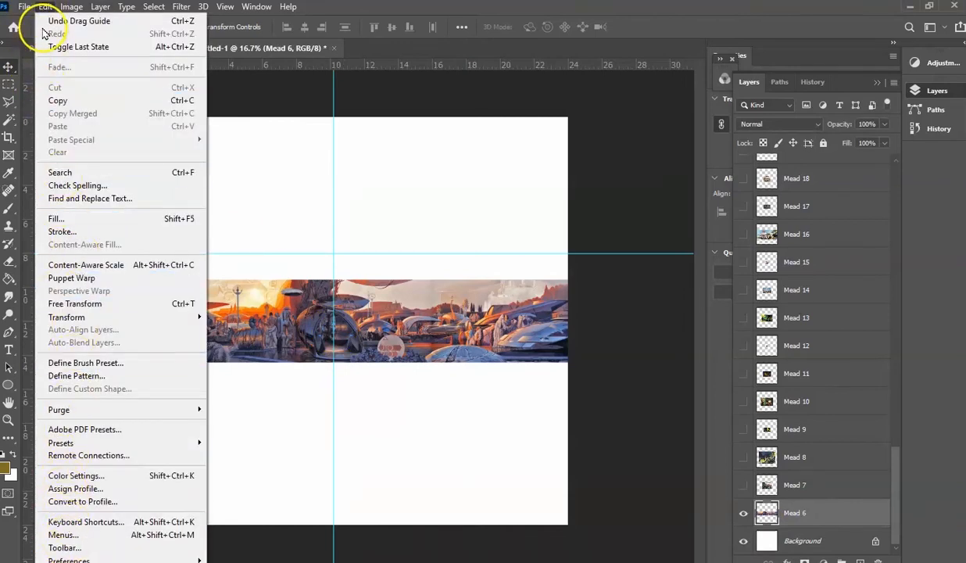
pyautogui.moveTo(85, 317)
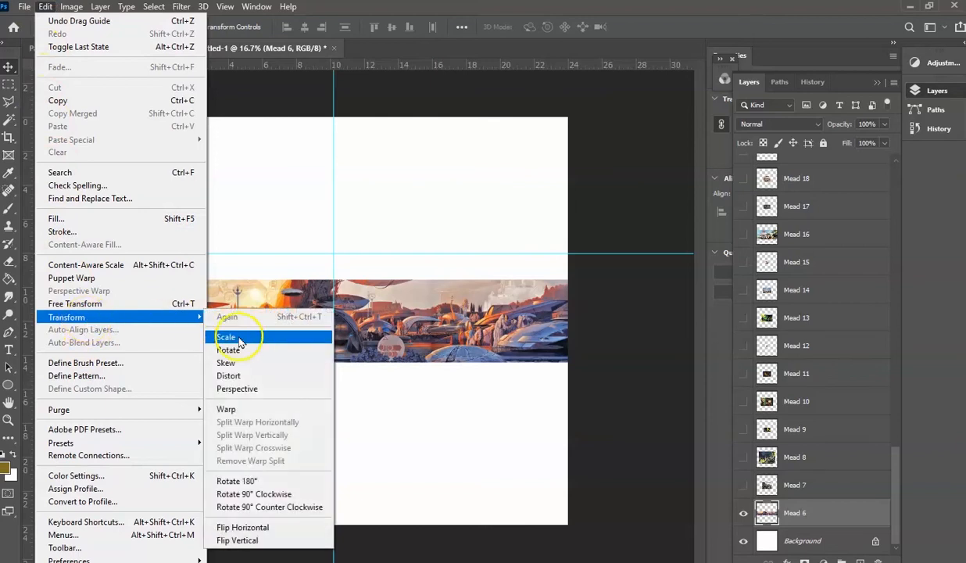
pyautogui.click(227, 337)
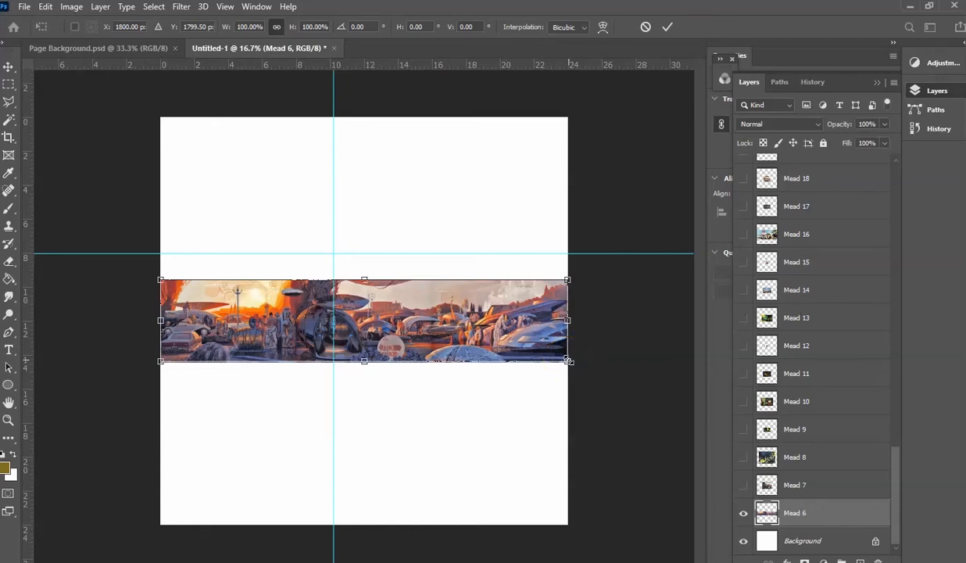
pyautogui.moveTo(568, 361); pyautogui.dragTo(332, 261)
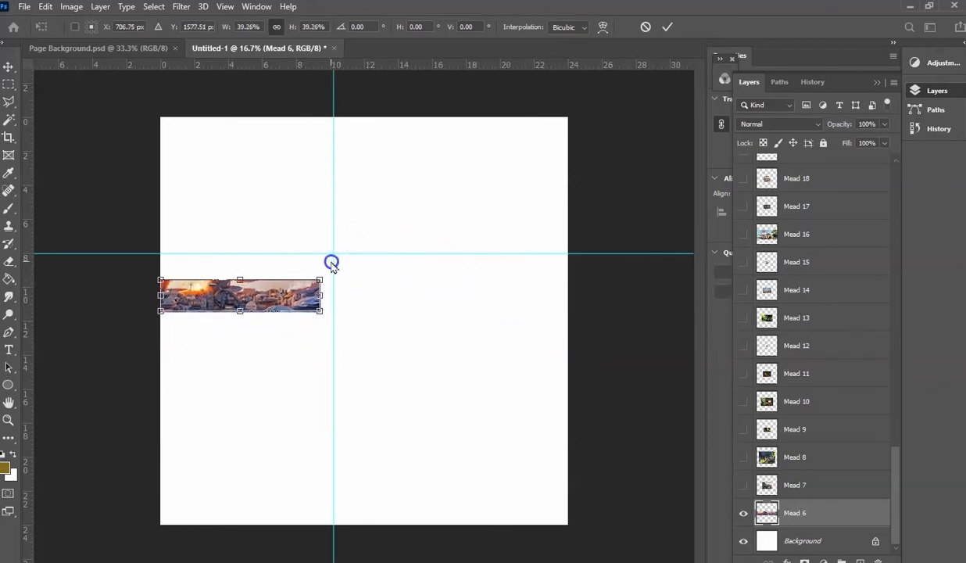
pyautogui.click(6, 72)
pyautogui.moveTo(227, 286); pyautogui.dragTo(245, 193)
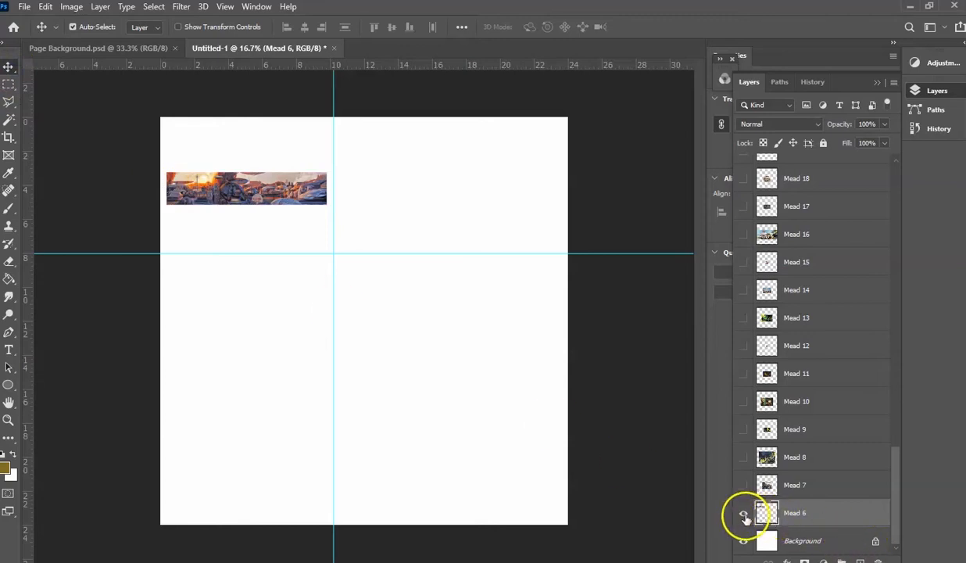
# - Hide the Mead 6 layer, show and select Mead 7, and move its image to the page's upper-left corner
pyautogui.click(744, 513)
pyautogui.click(743, 486)
pyautogui.click(812, 480)
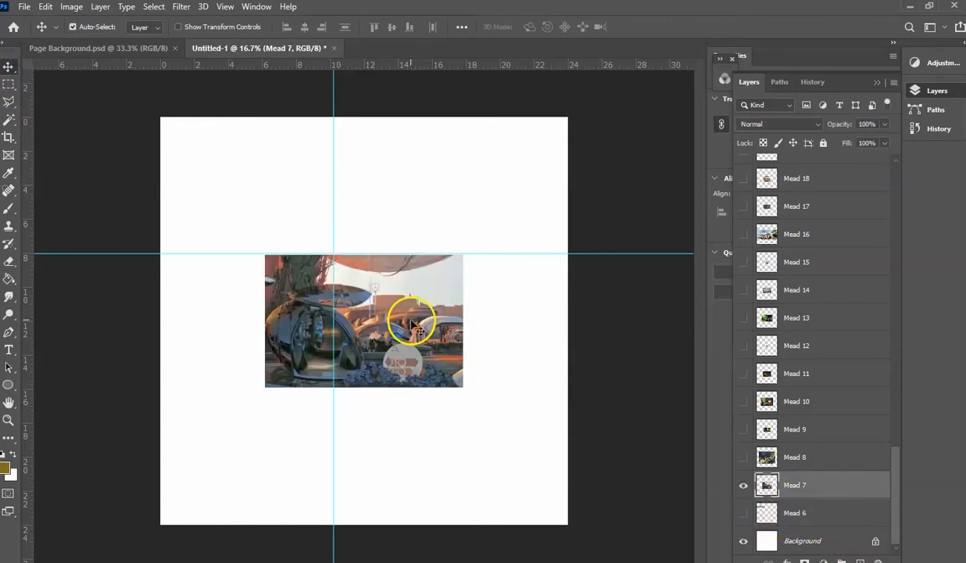
pyautogui.moveTo(399, 326); pyautogui.dragTo(304, 194)
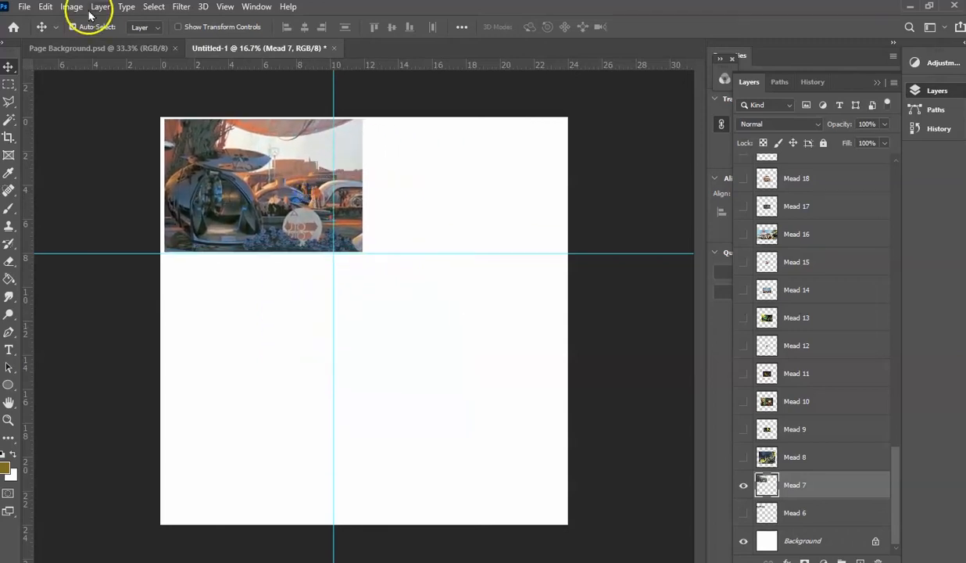
# - Scale the Mead 7 image proportionally to about 9.6 inches wide and position it inside the upper-left guide area
pyautogui.click(45, 8)
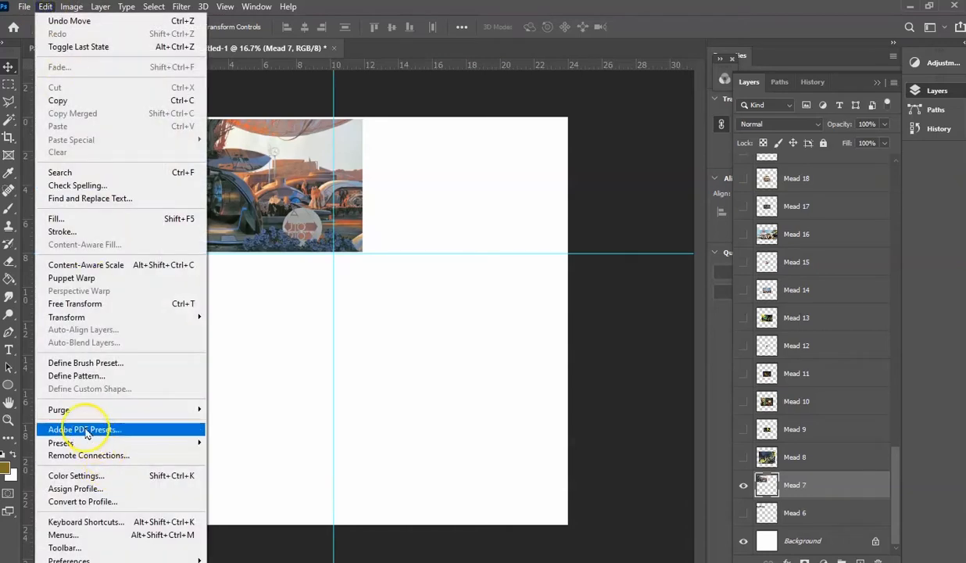
pyautogui.moveTo(86, 318)
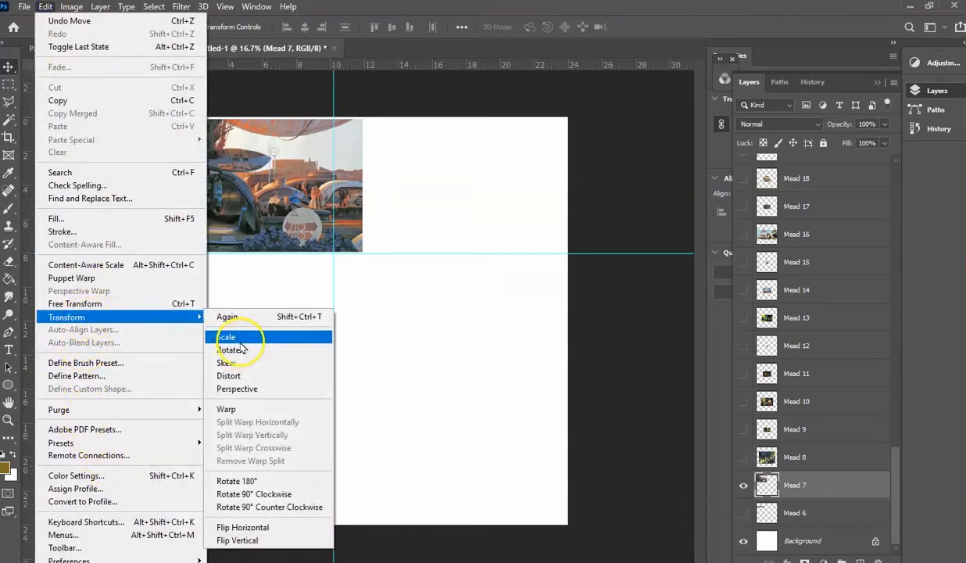
pyautogui.click(234, 334)
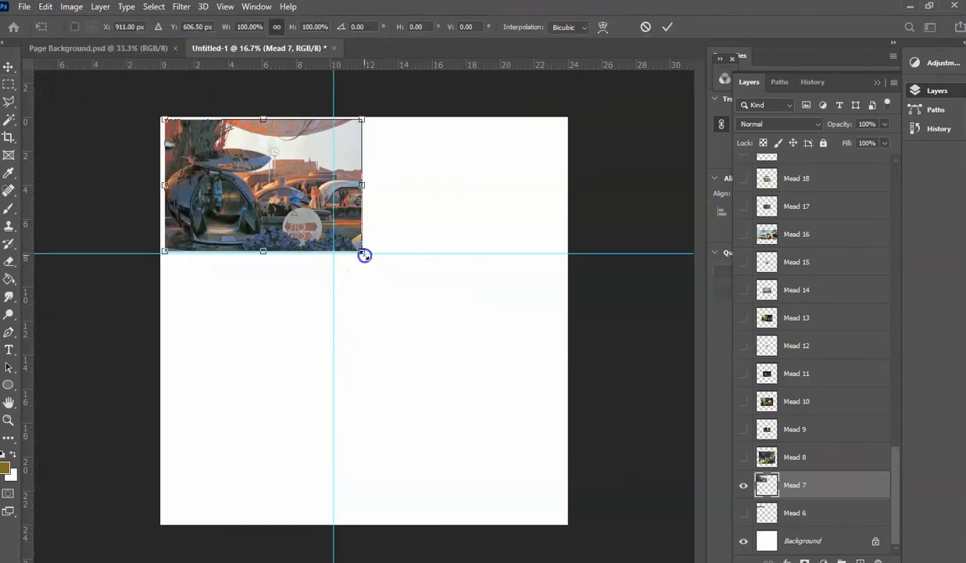
pyautogui.moveTo(364, 255); pyautogui.dragTo(321, 245)
pyautogui.moveTo(273, 183); pyautogui.dragTo(274, 194)
pyautogui.click(9, 84)
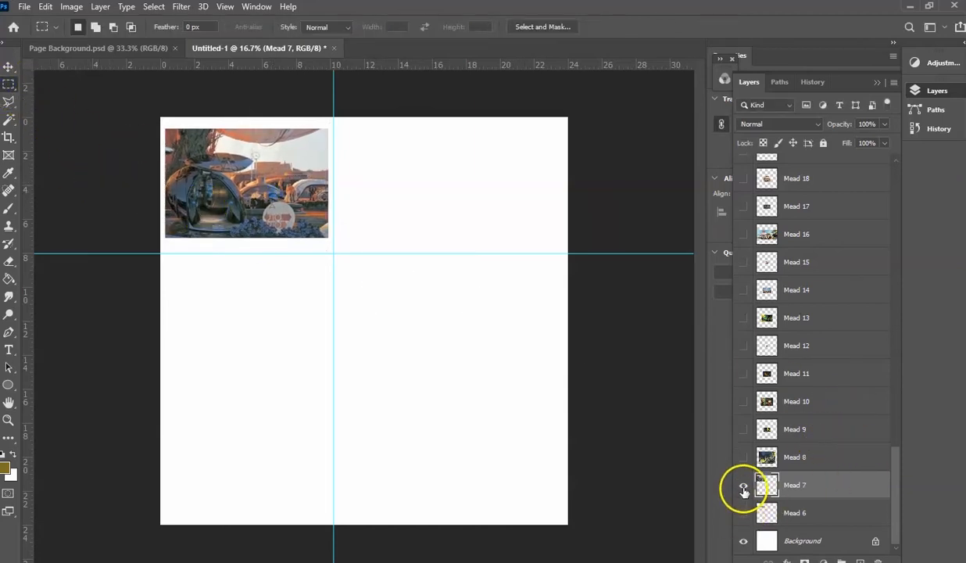
# - Hide the Mead 7 layer, then show the IMG-0591 layer and make it active
pyautogui.click(743, 489)
pyautogui.moveTo(897, 539); pyautogui.dragTo(906, 245)
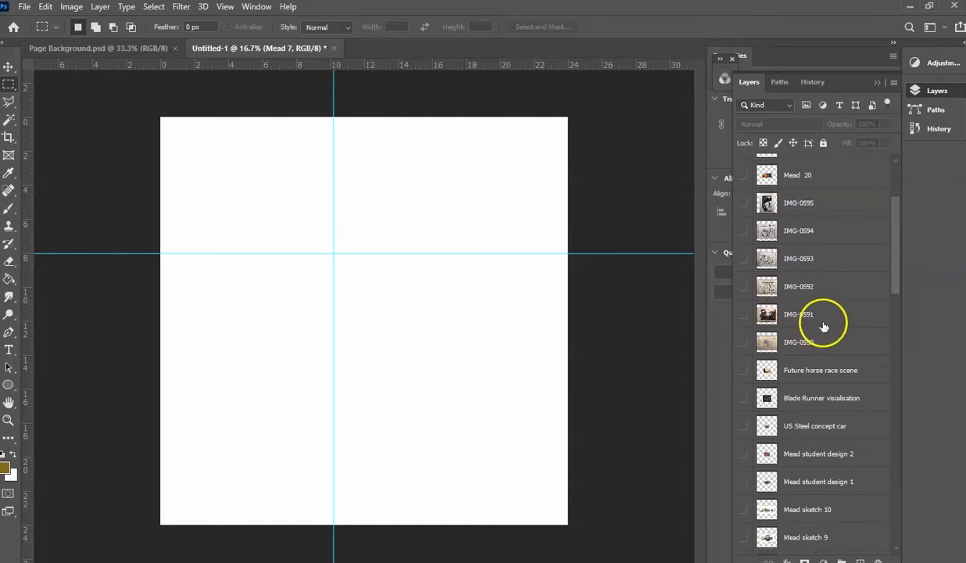
pyautogui.click(743, 317)
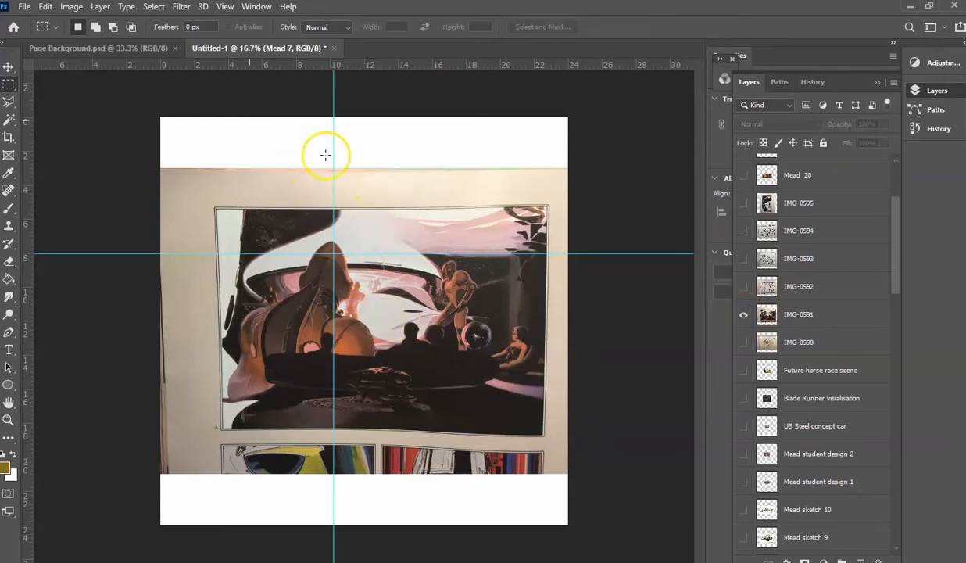
pyautogui.click(46, 7)
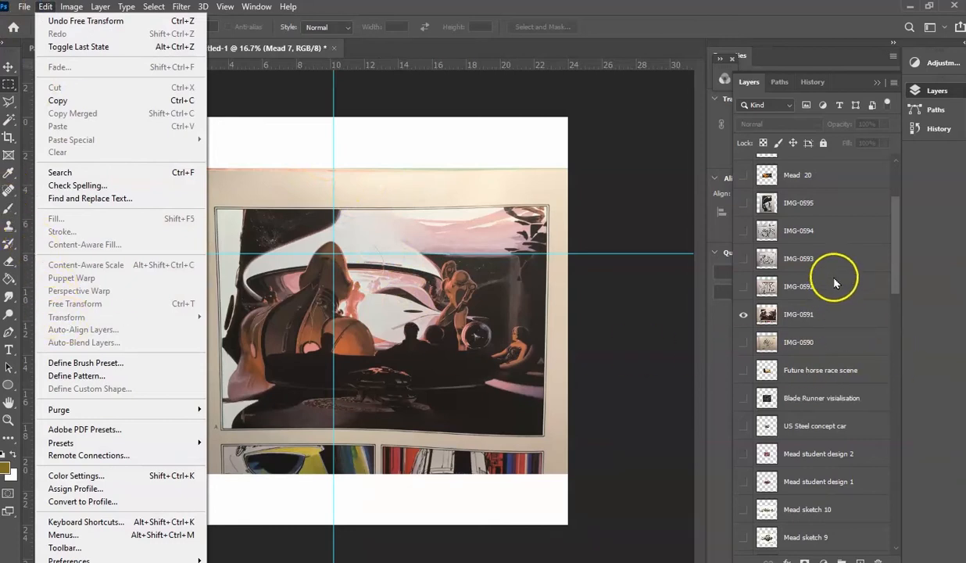
pyautogui.click(830, 319)
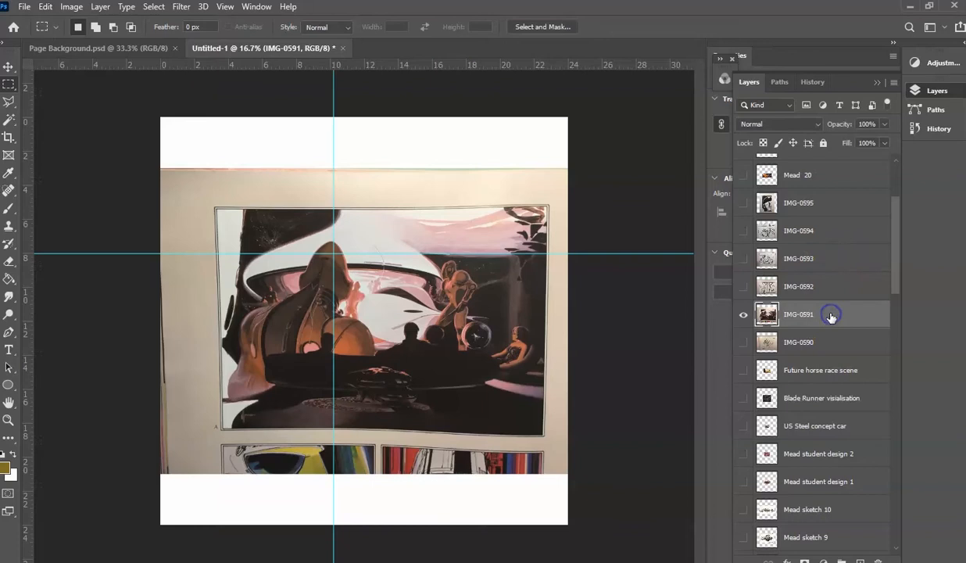
# - Scale the IMG-0591 image proportionally to about 39% and place it inside the upper-left guide area
pyautogui.click(46, 11)
pyautogui.moveTo(156, 317)
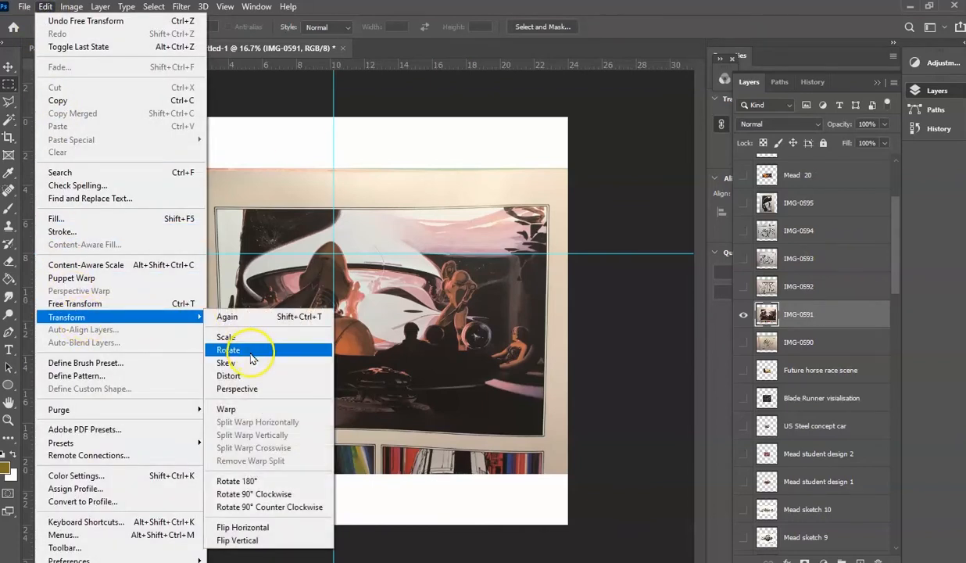
pyautogui.click(248, 353)
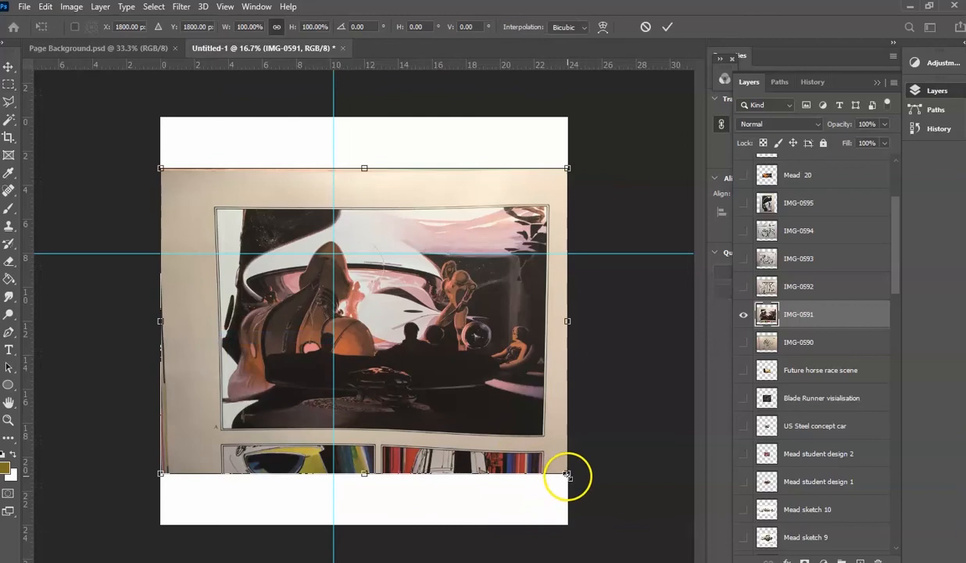
pyautogui.moveTo(567, 476); pyautogui.dragTo(327, 281)
pyautogui.moveTo(240, 208); pyautogui.dragTo(248, 164)
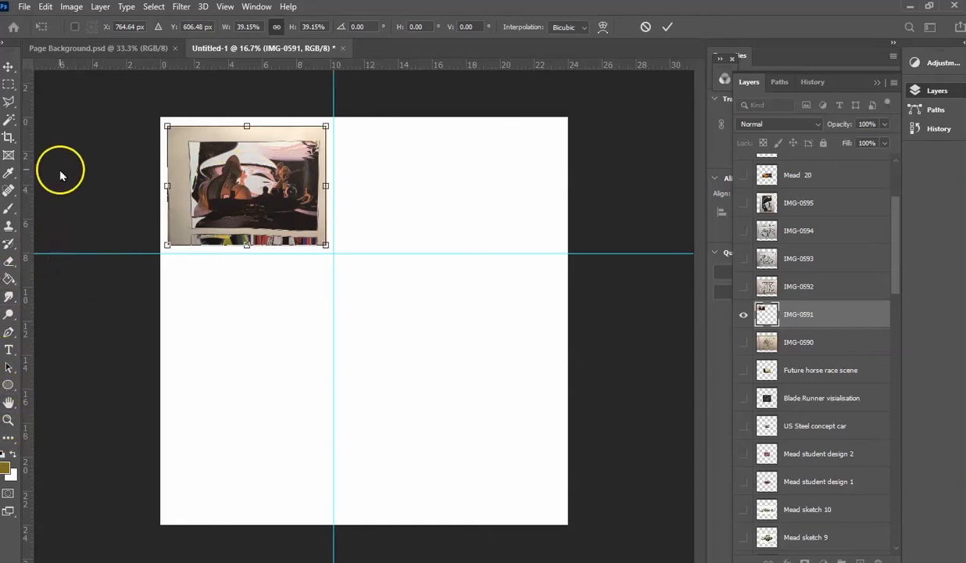
pyautogui.click(6, 88)
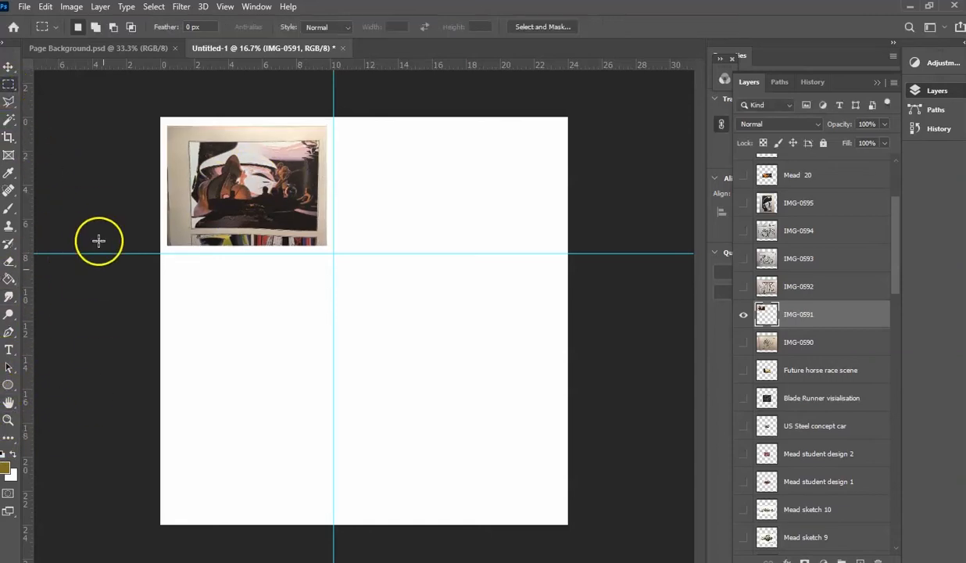
# - Outline the large framed illustration on IMG-0591 with a rectangular marquee, invert the selection, delete the surrounding page and deselect
pyautogui.click(8, 422)
pyautogui.click(257, 210)
pyautogui.click(405, 290)
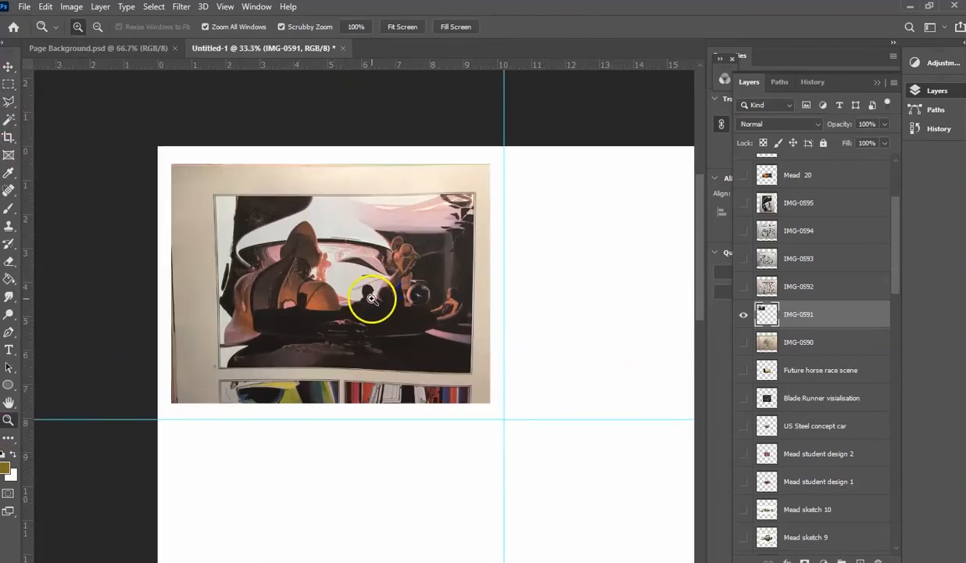
pyautogui.click(364, 291)
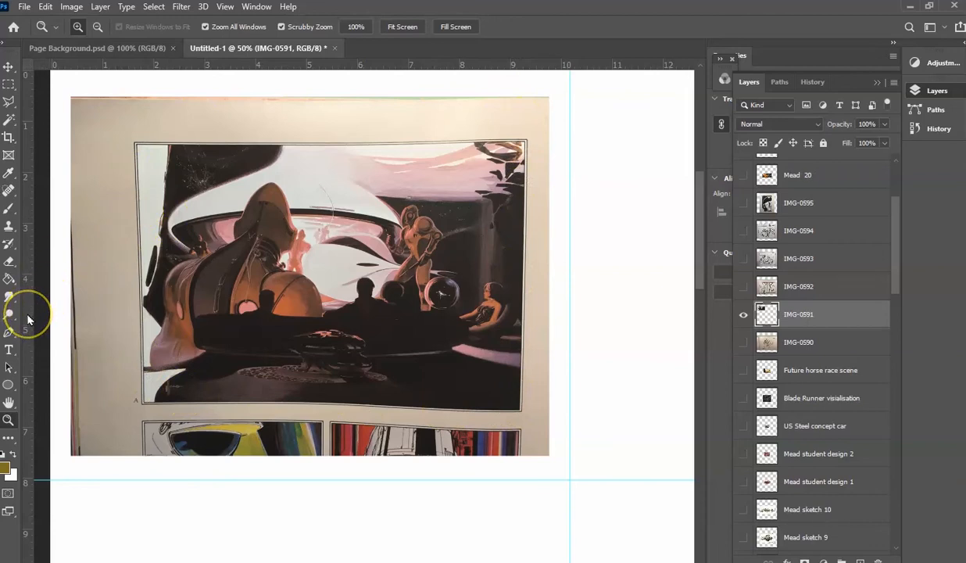
pyautogui.click(8, 83)
pyautogui.moveTo(127, 135); pyautogui.dragTo(527, 415)
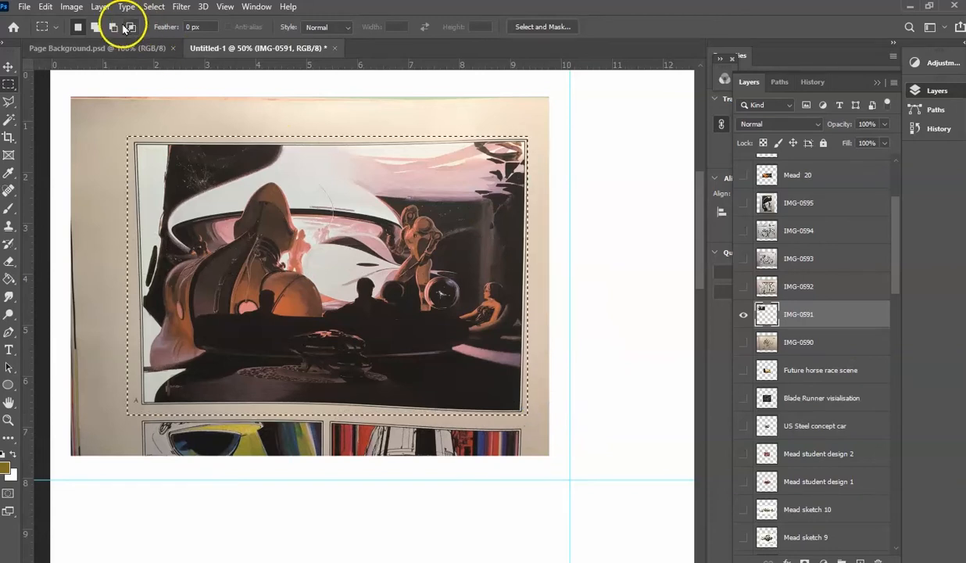
pyautogui.click(153, 7)
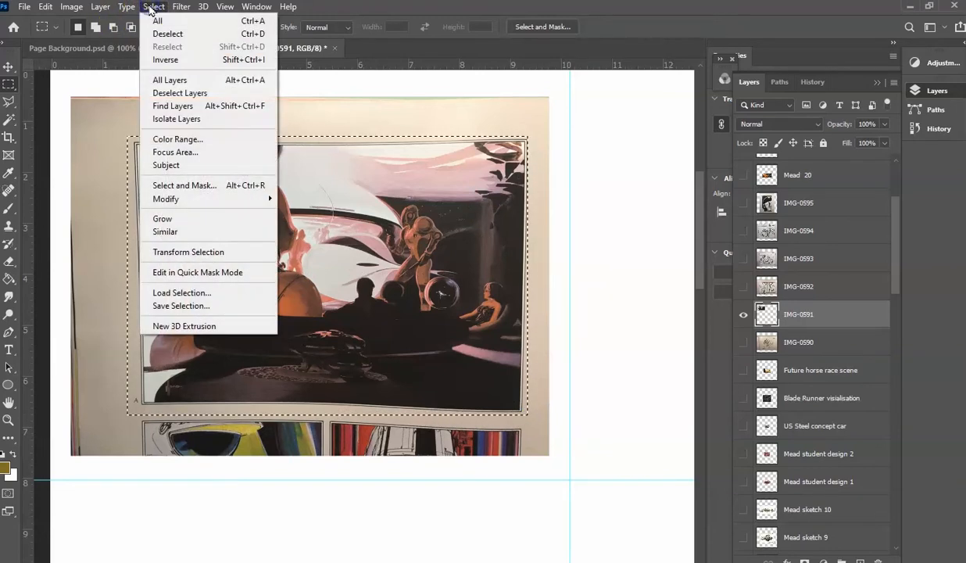
pyautogui.click(165, 61)
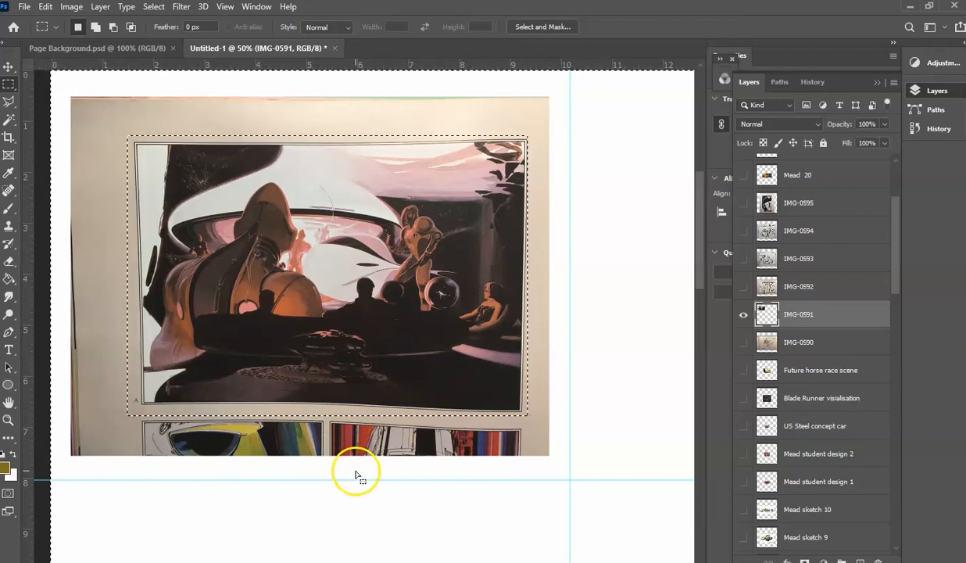
pyautogui.press('Delete')
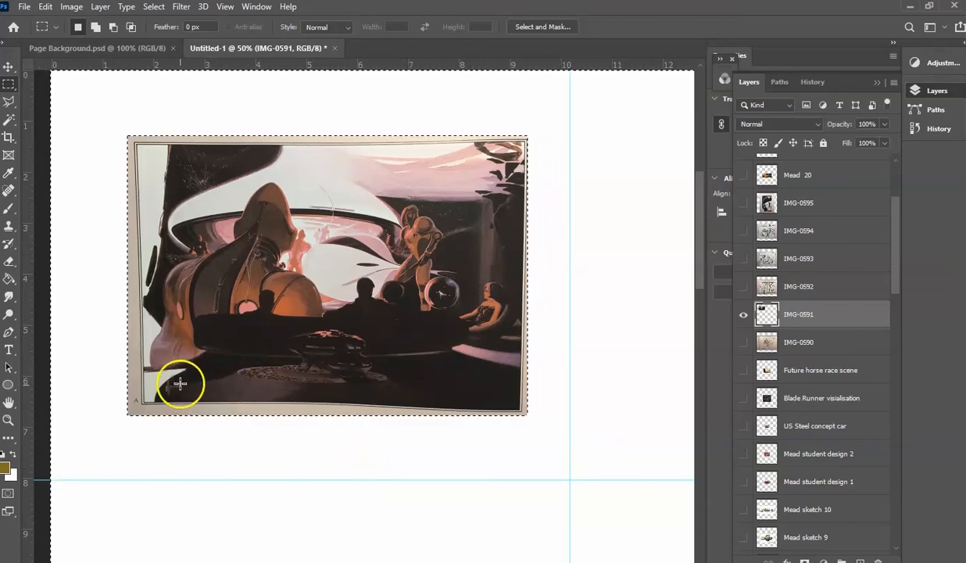
pyautogui.click(94, 147)
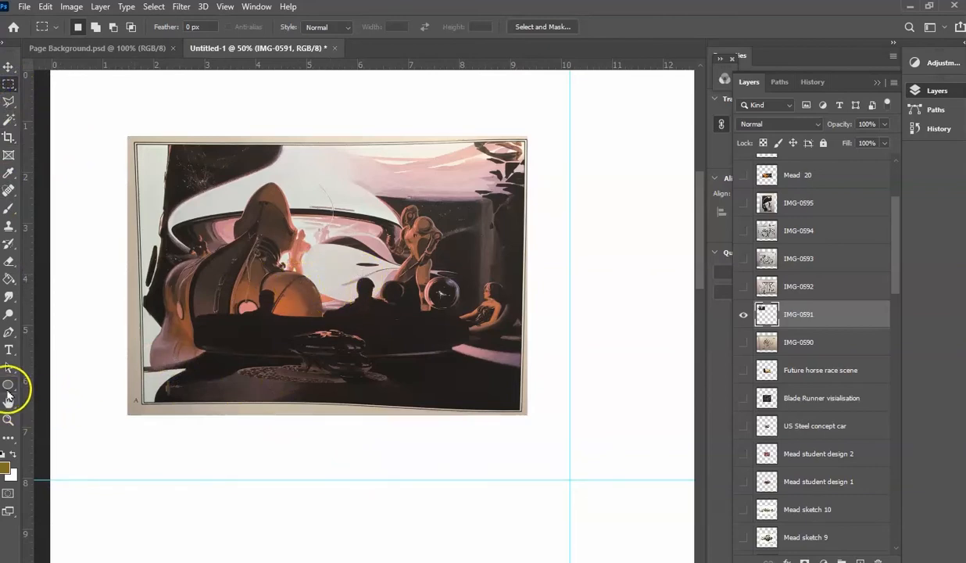
# - Place guides along the illustration's frame: vertical at about 1.65 and 9.3 inches, horizontal at about 1.4 and 6.5 inches
pyautogui.moveTo(30, 393); pyautogui.dragTo(135, 393)
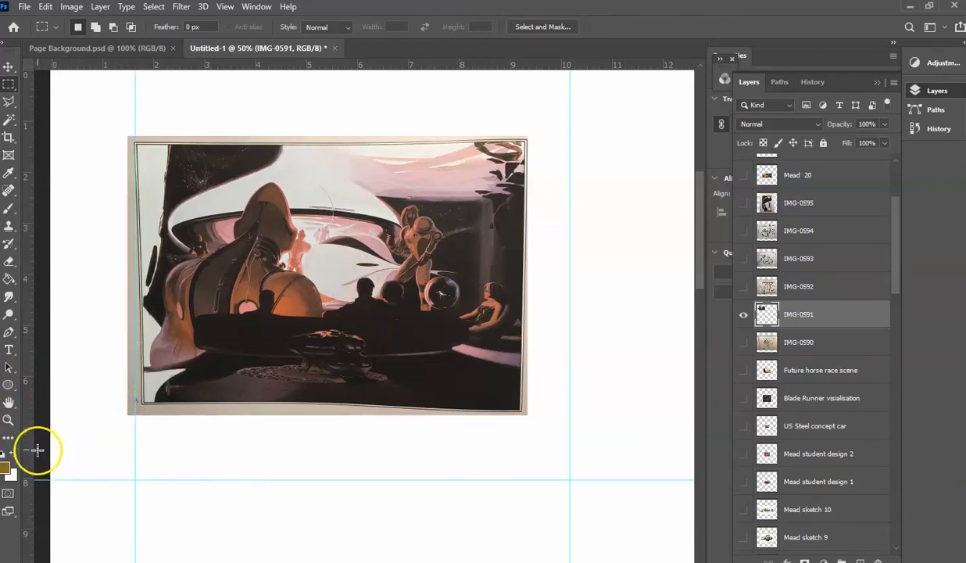
pyautogui.moveTo(31, 443); pyautogui.dragTo(528, 459)
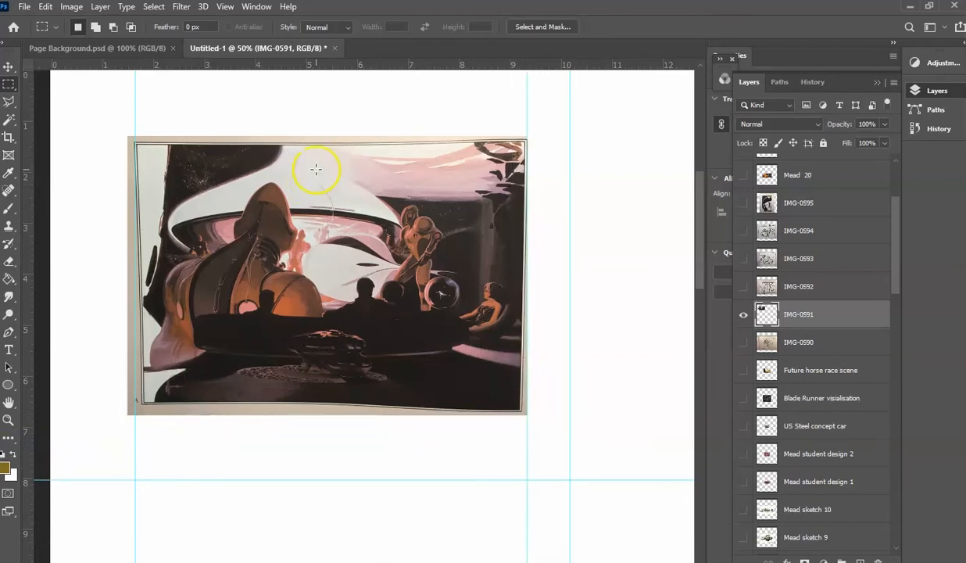
pyautogui.moveTo(296, 65); pyautogui.dragTo(294, 143)
pyautogui.moveTo(272, 66); pyautogui.dragTo(279, 404)
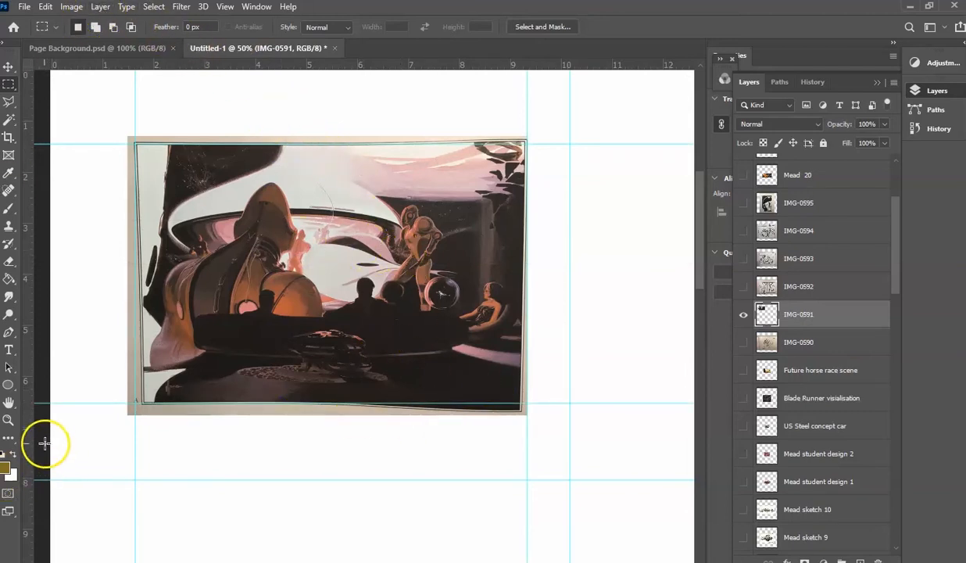
# - Warp the IMG-0591 image, pulling its left edge and lower-left corner outward to line the frame up with the left guide
pyautogui.click(8, 420)
pyautogui.click(253, 324)
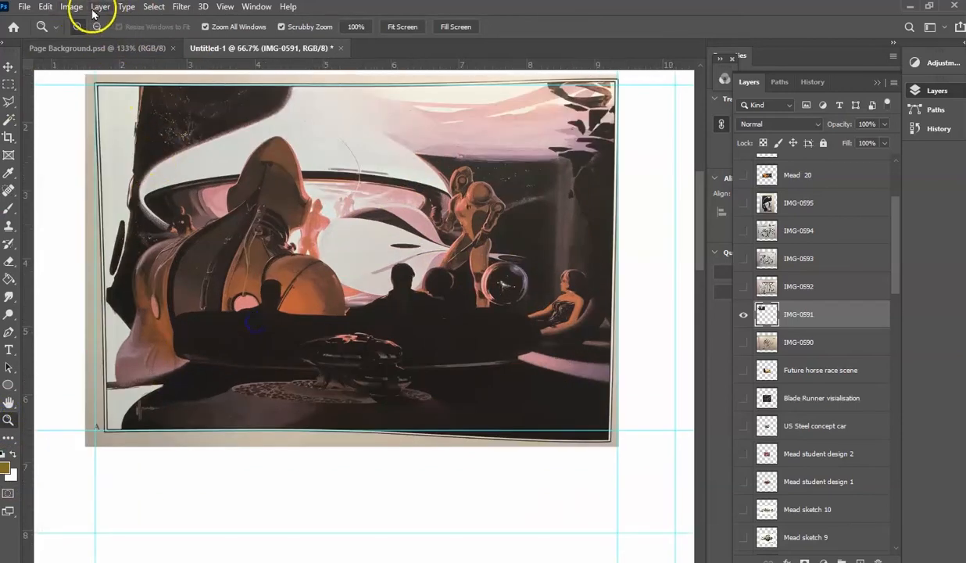
pyautogui.click(47, 8)
pyautogui.moveTo(78, 319)
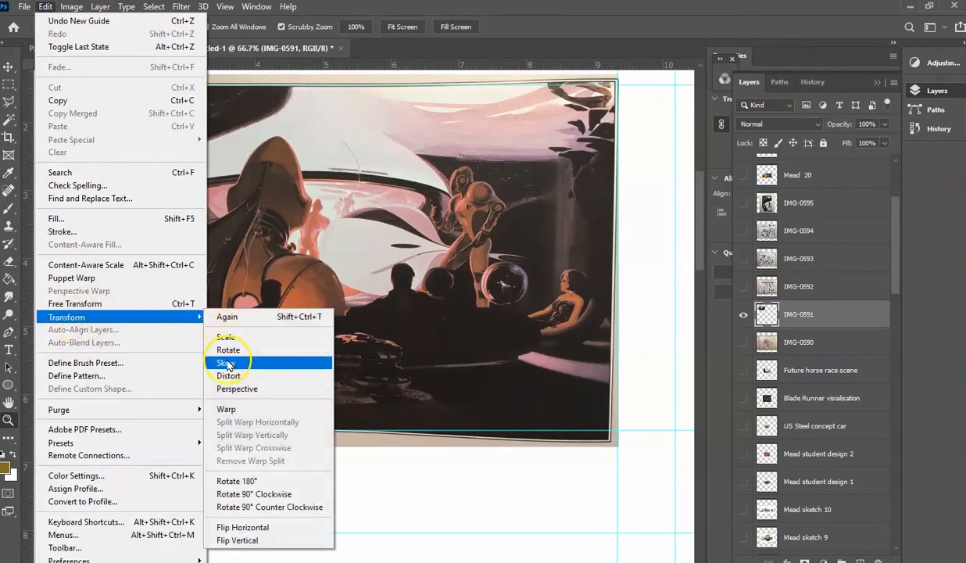
pyautogui.click(226, 408)
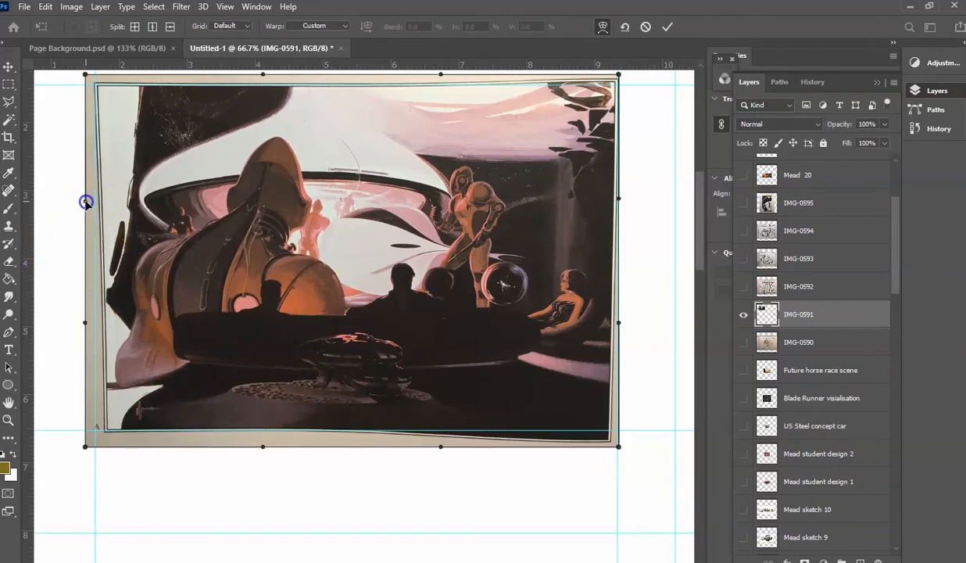
pyautogui.moveTo(86, 202); pyautogui.dragTo(79, 202)
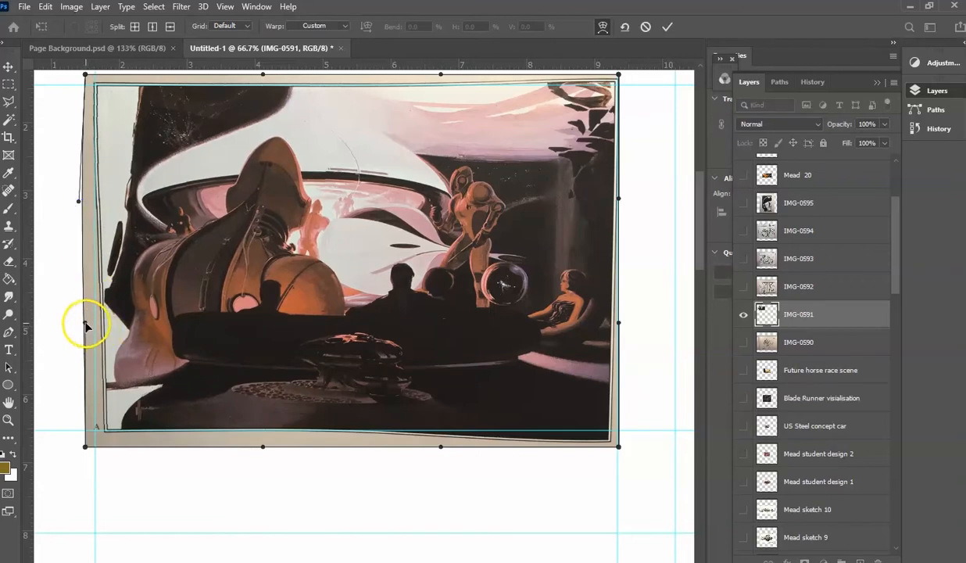
pyautogui.moveTo(86, 324); pyautogui.dragTo(72, 323)
pyautogui.moveTo(85, 448); pyautogui.dragTo(74, 448)
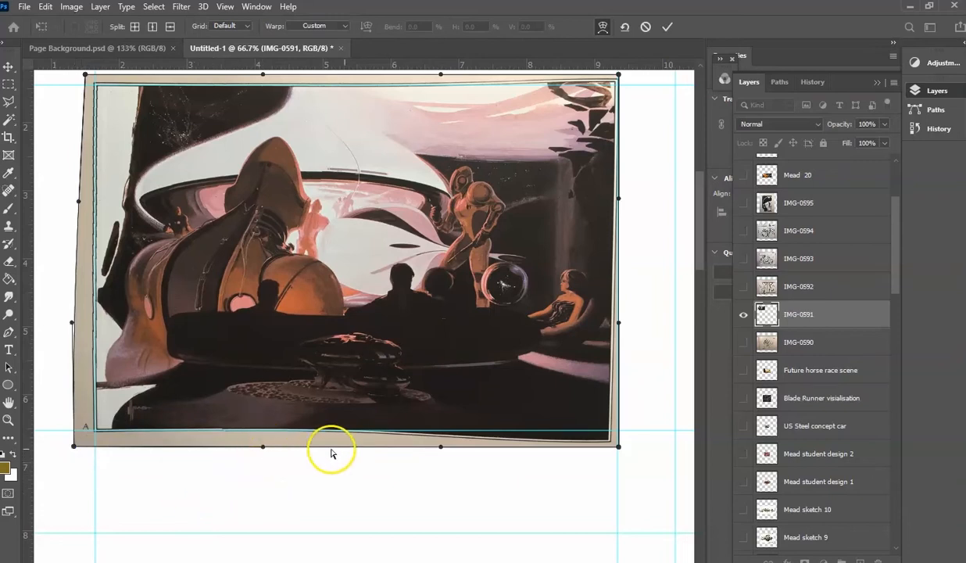
# - Warp the lower edge by raising its right handle, lowering its left handle and lifting the lower-right corner toward the horizontal guide
pyautogui.moveTo(442, 447); pyautogui.dragTo(444, 436)
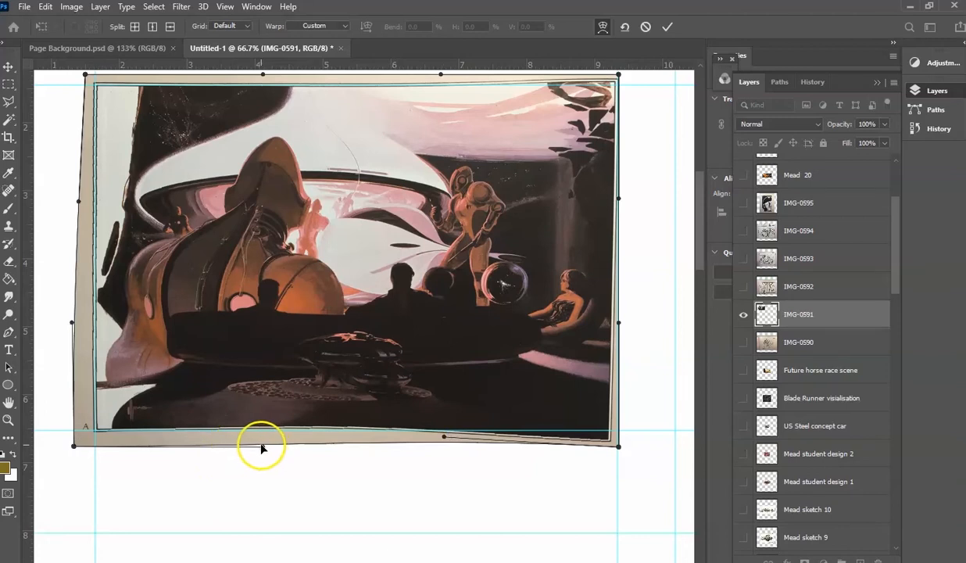
pyautogui.moveTo(264, 447); pyautogui.dragTo(264, 452)
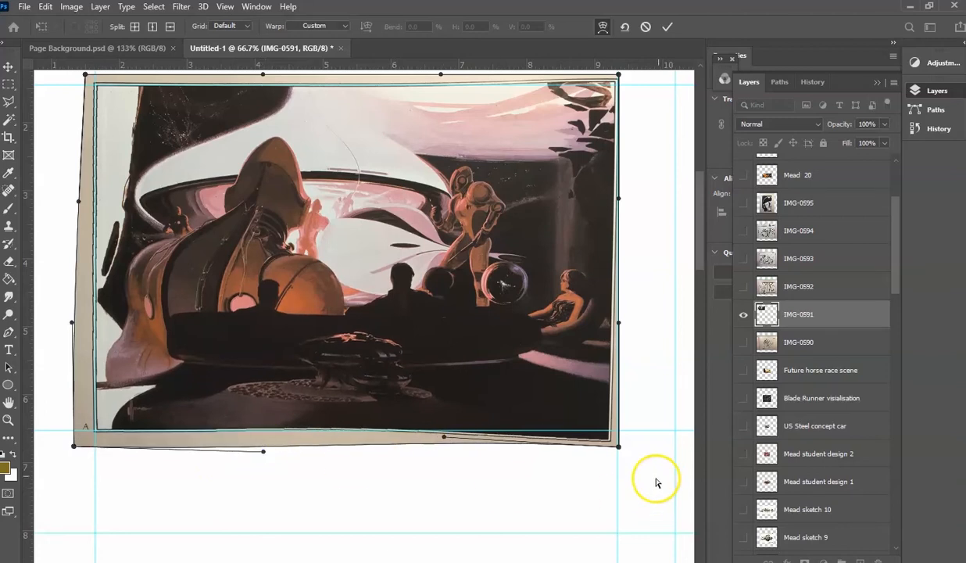
pyautogui.moveTo(618, 444); pyautogui.dragTo(617, 436)
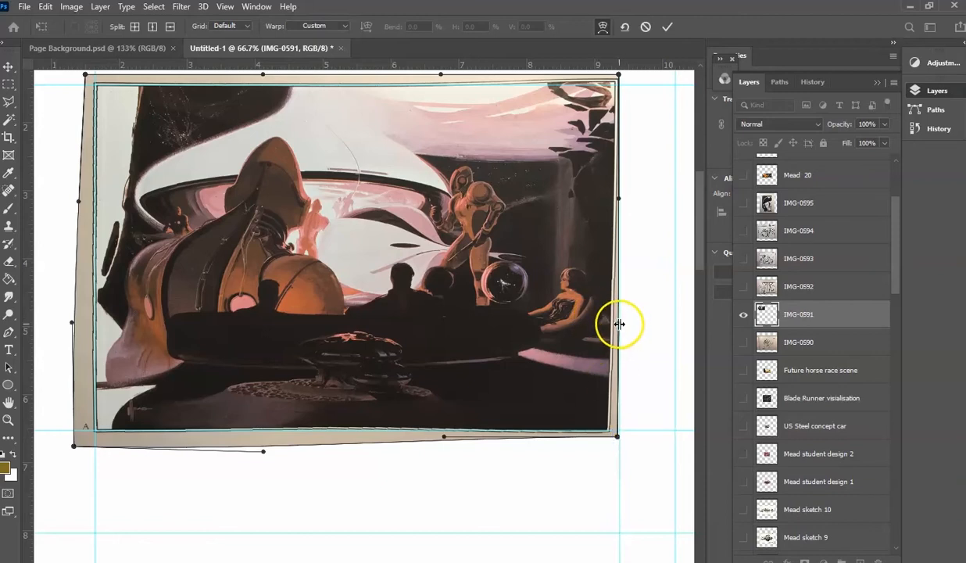
# - Nudge the vertical guide beside the illustration's right edge slightly outward to about 9.35 inches
pyautogui.moveTo(619, 325); pyautogui.dragTo(618, 323)
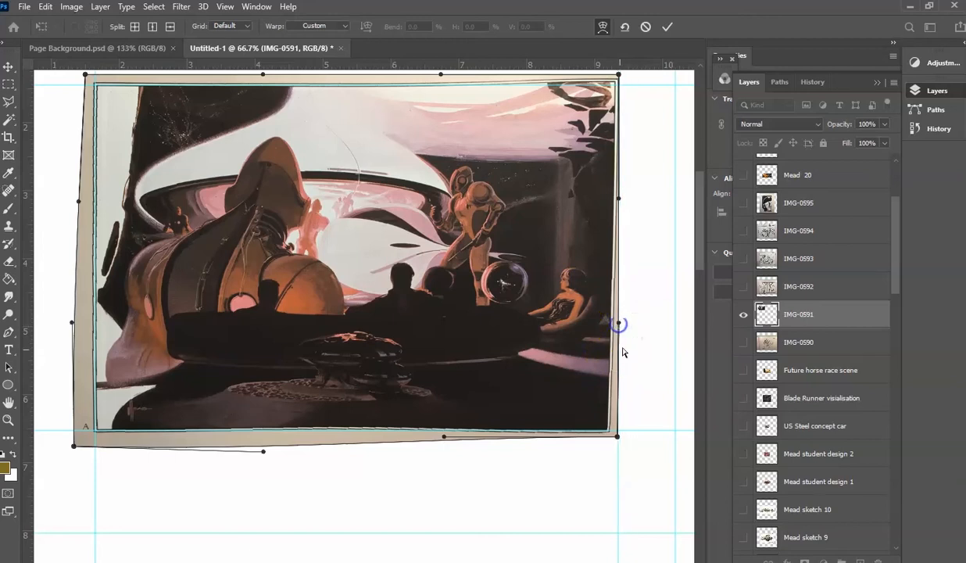
pyautogui.click(618, 439)
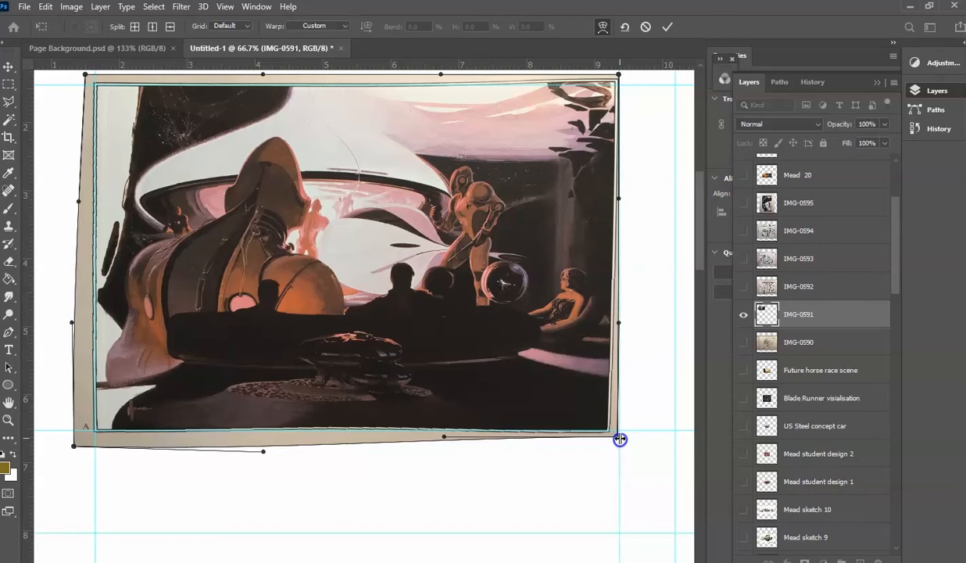
pyautogui.scroll(3, 636, 326)
pyautogui.scroll(1, 637, 326)
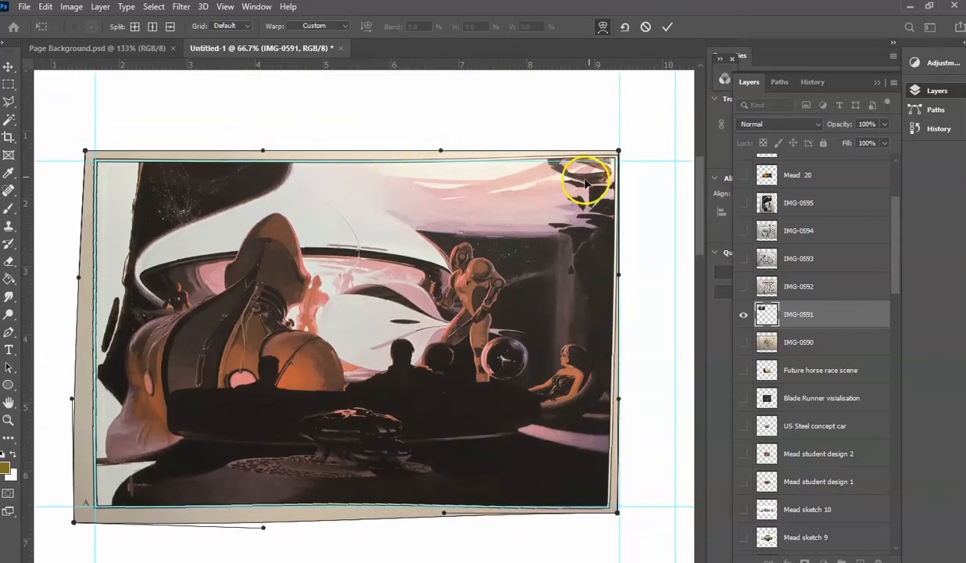
# - Apply the warp and crop IMG-0591 to a rectangle of about 7.5 x 5 inches just inside the illustration's frame, clearing the selection
pyautogui.click(7, 86)
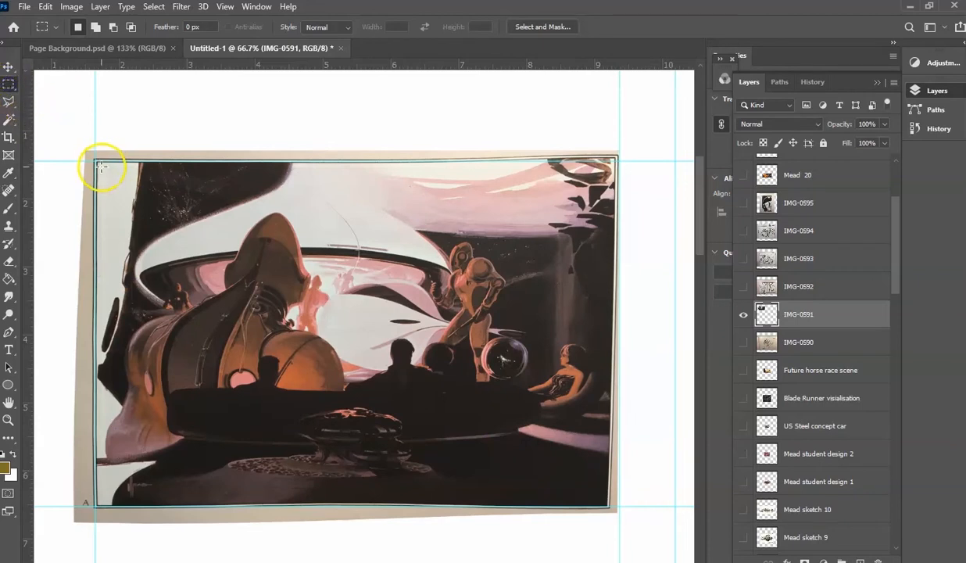
pyautogui.moveTo(100, 165); pyautogui.dragTo(607, 500)
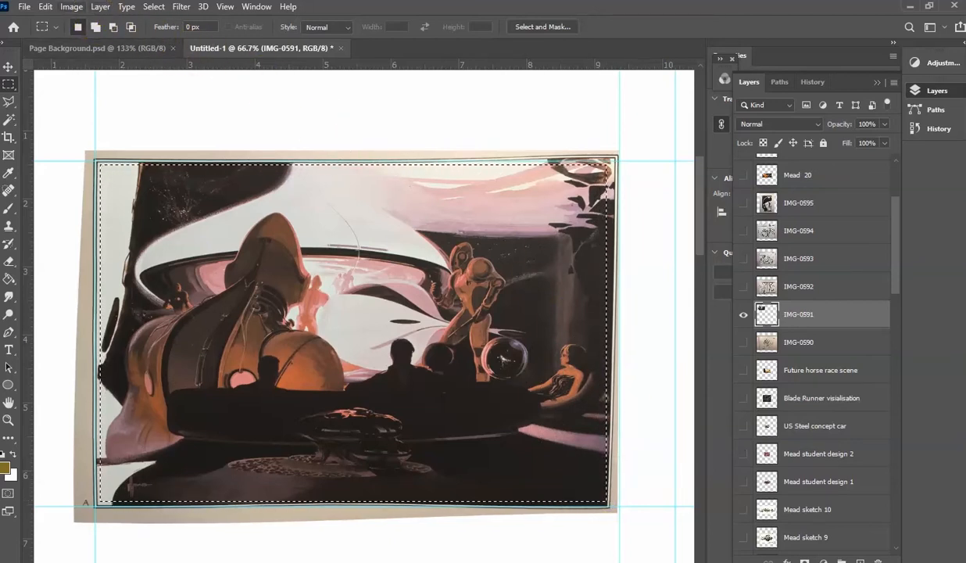
pyautogui.click(153, 7)
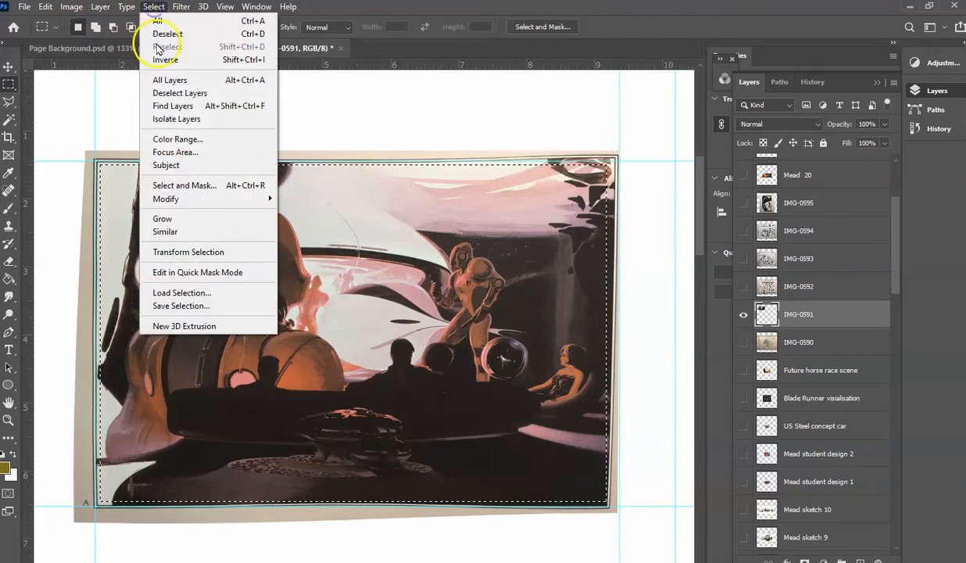
pyautogui.click(180, 66)
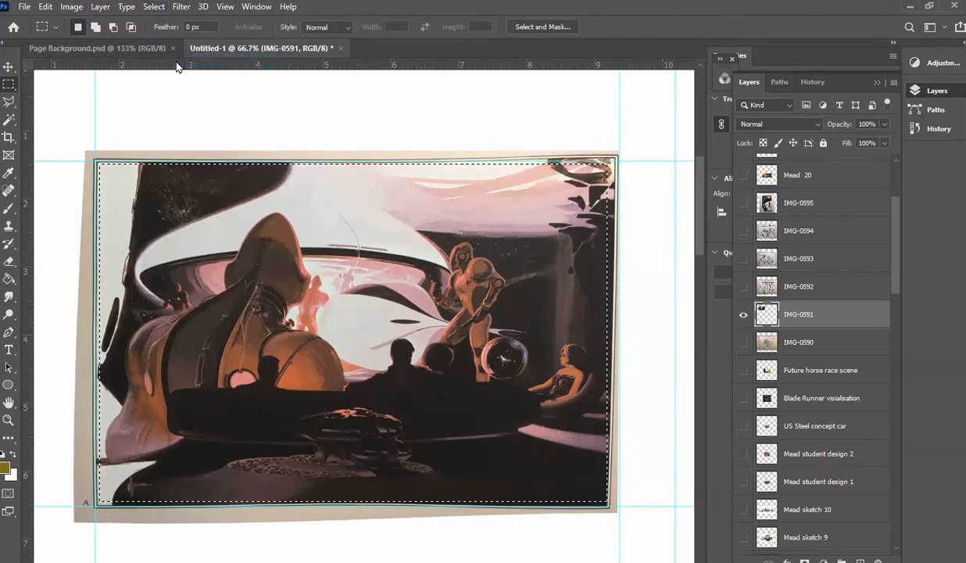
pyautogui.press('Delete')
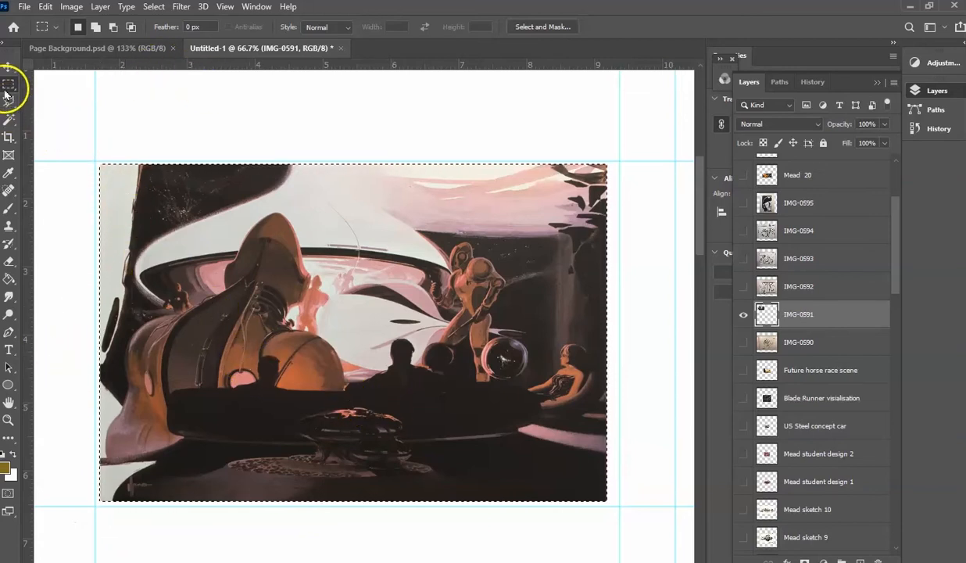
pyautogui.click(71, 227)
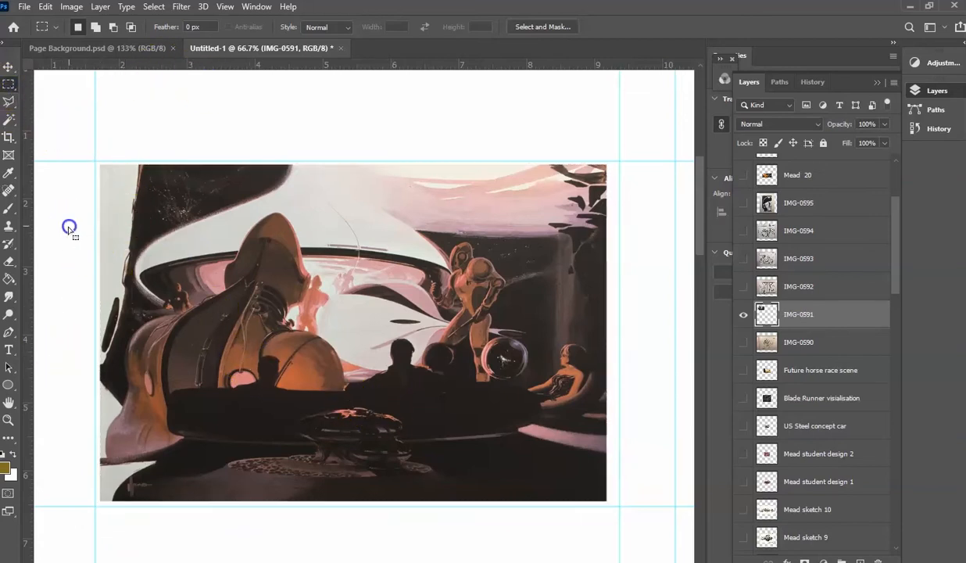
# - Remove the two vertical and two horizontal guides around the cropped illustration, keeping only the 10 x 8 inch guides
pyautogui.click(9, 421)
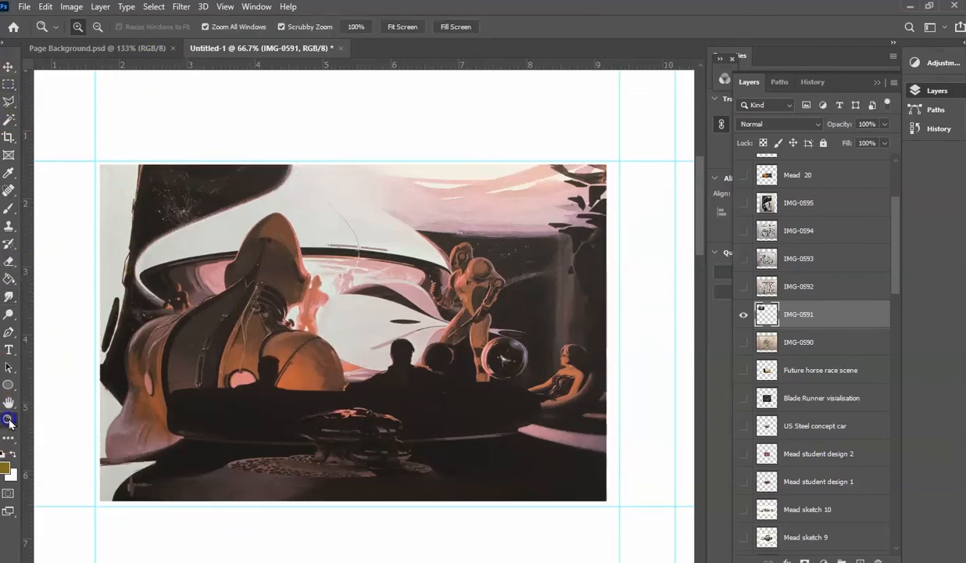
pyautogui.click(357, 412)
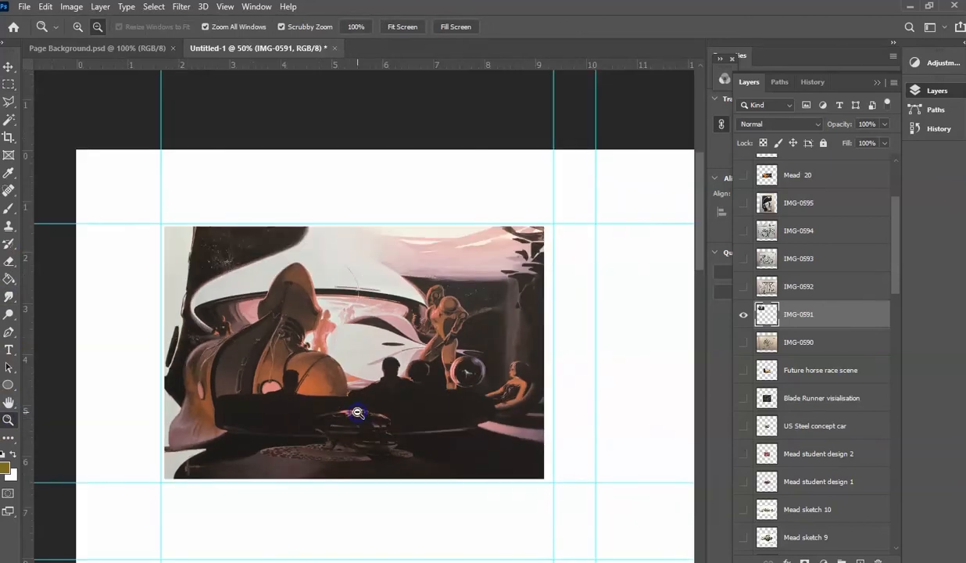
pyautogui.click(357, 412)
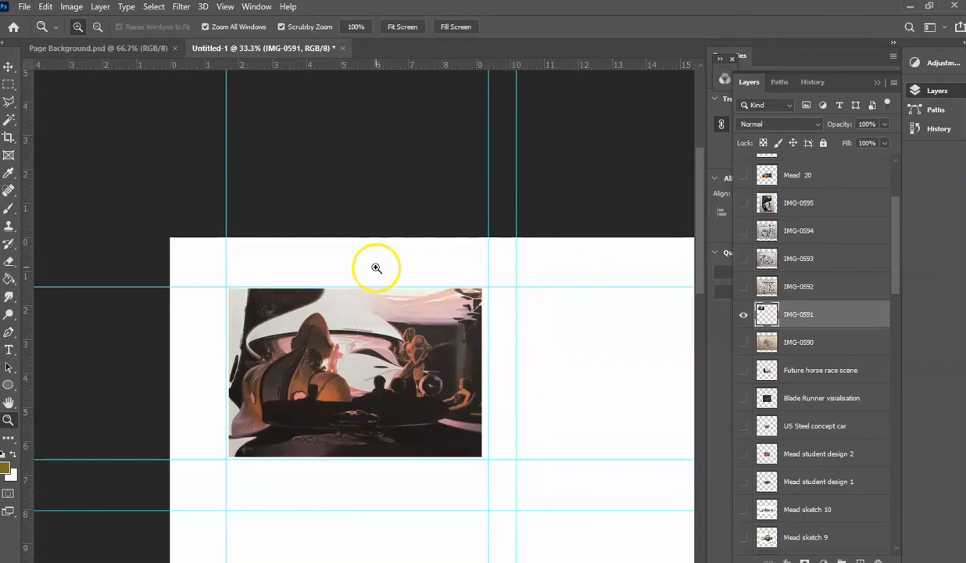
pyautogui.click(8, 67)
pyautogui.moveTo(227, 160); pyautogui.dragTo(12, 166)
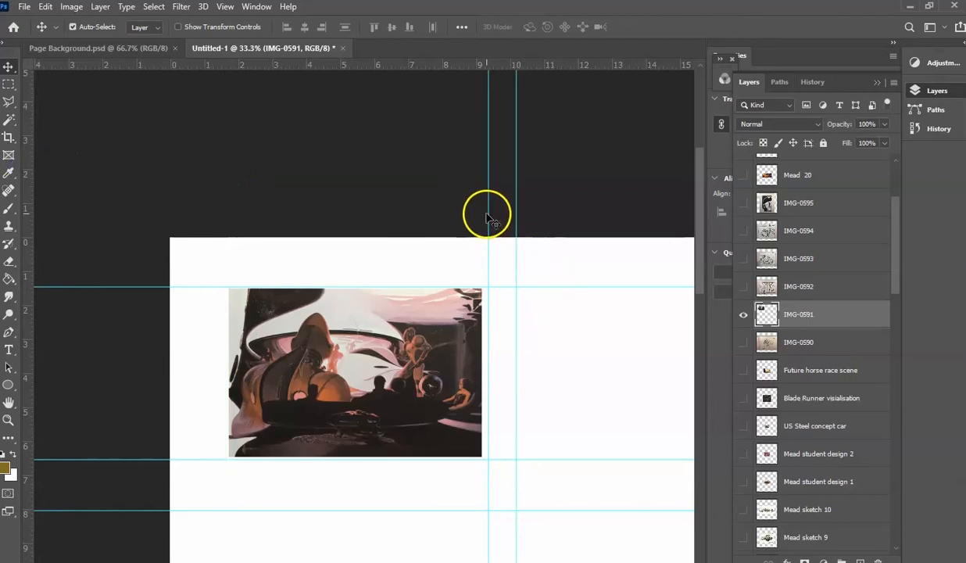
pyautogui.moveTo(490, 223); pyautogui.dragTo(10, 210)
pyautogui.moveTo(135, 288); pyautogui.dragTo(148, 45)
pyautogui.moveTo(103, 460); pyautogui.dragTo(140, 69)
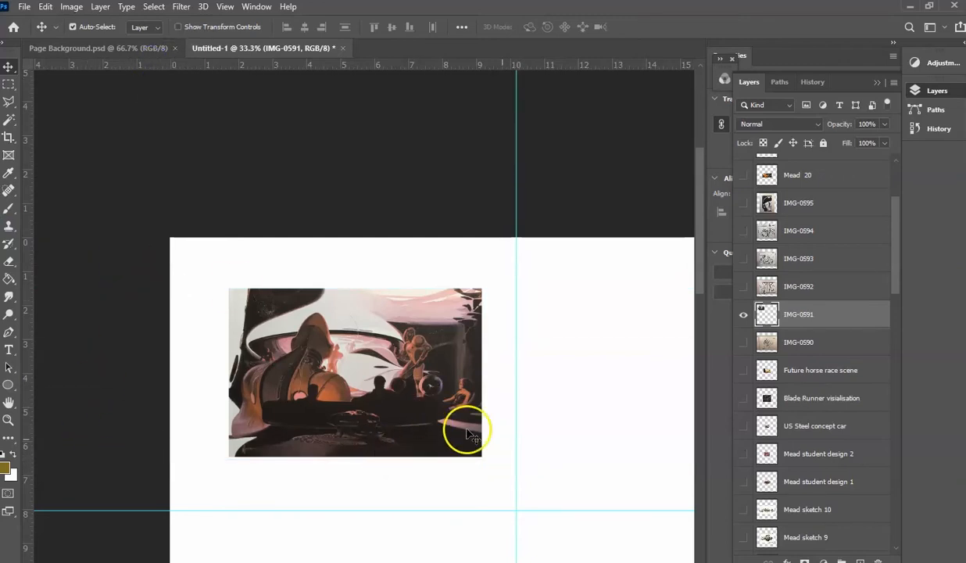
# - Scale the cropped IMG-0591 image up to about 9 x 6 inches and position it inside the 10 x 8 inch guide area
pyautogui.click(45, 7)
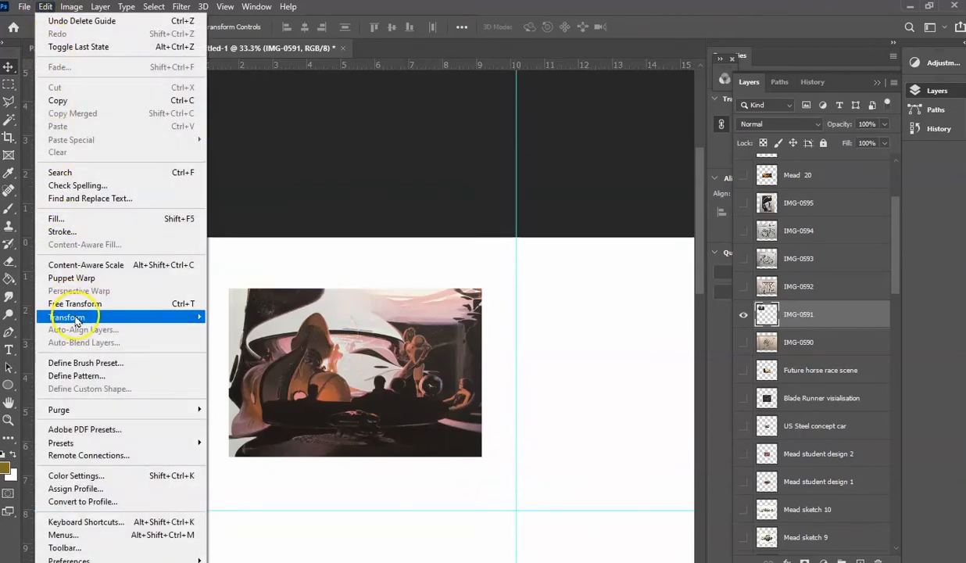
pyautogui.moveTo(77, 314)
pyautogui.click(228, 337)
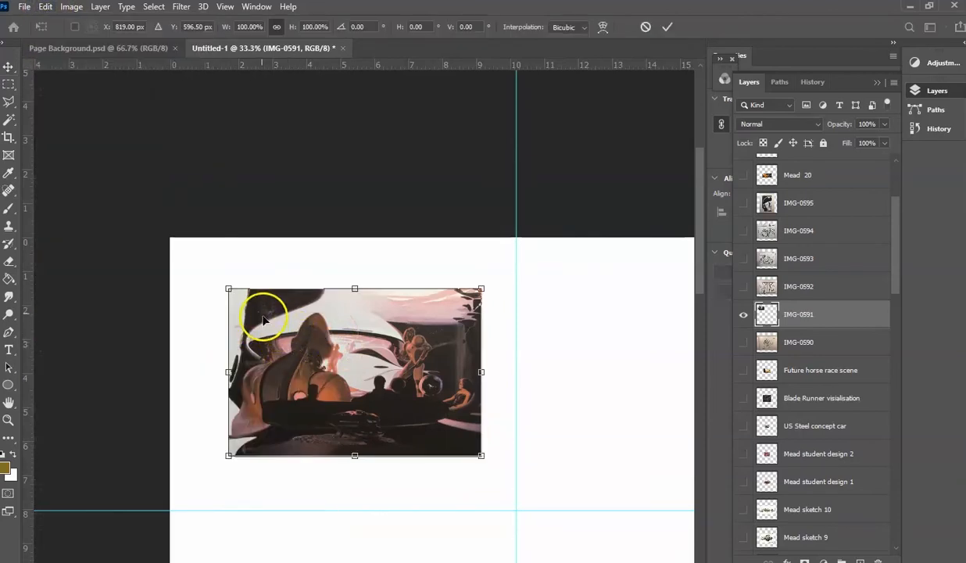
pyautogui.moveTo(228, 288); pyautogui.dragTo(201, 269)
pyautogui.moveTo(481, 456); pyautogui.dragTo(488, 461)
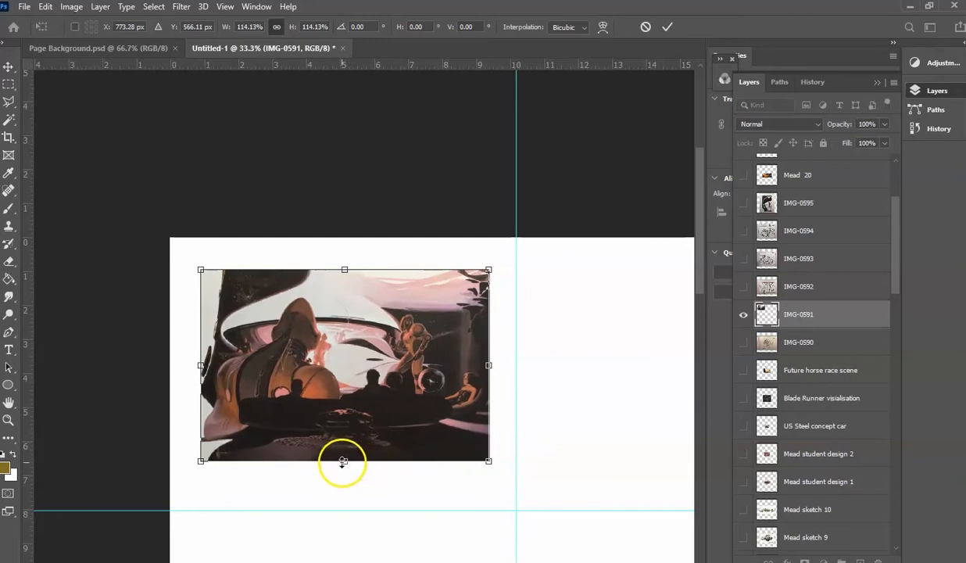
pyautogui.moveTo(344, 461); pyautogui.dragTo(345, 473)
pyautogui.moveTo(394, 397)
pyautogui.mouseDown()
pyautogui.moveTo(389, 371)
pyautogui.moveTo(382, 397)
pyautogui.mouseUp()
pyautogui.click(9, 84)
pyautogui.click(352, 469)
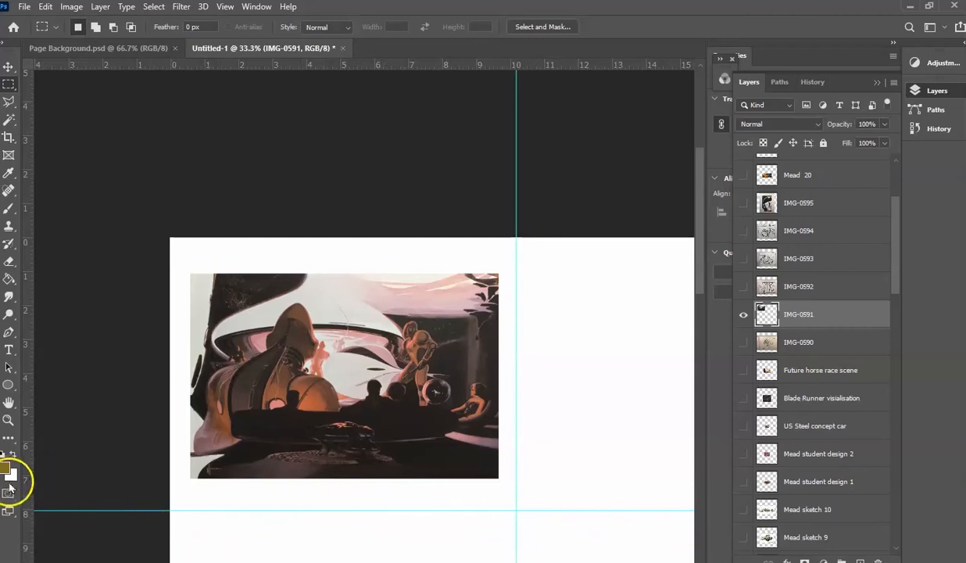
# - Check the Blade Runner visialisation image on the full canvas by showing its layer briefly, and look through the remaining layers
pyautogui.click(9, 420)
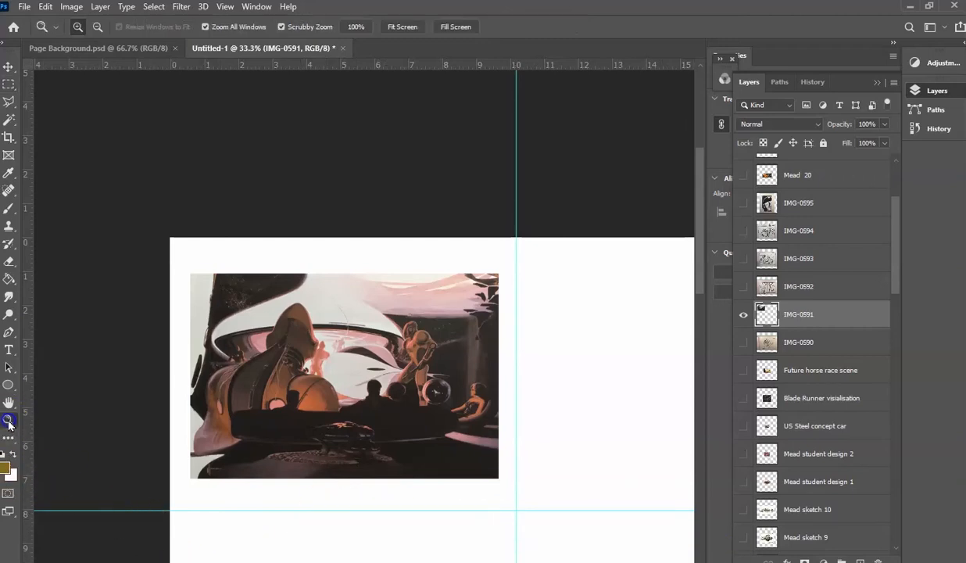
pyautogui.keyDown('alt'); pyautogui.click(412, 443); pyautogui.keyUp('alt')
pyautogui.keyDown('alt'); pyautogui.click(456, 455); pyautogui.keyUp('alt')
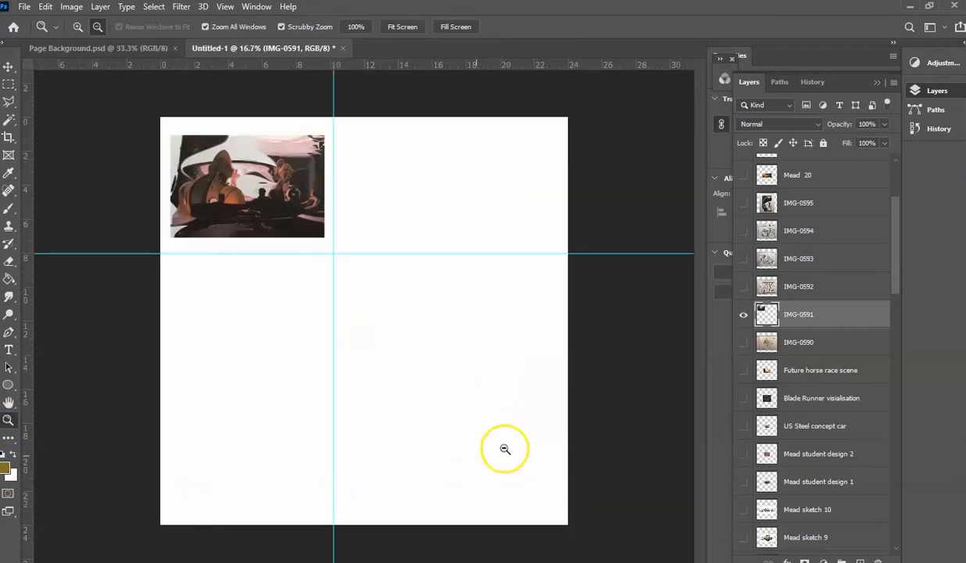
pyautogui.click(743, 399)
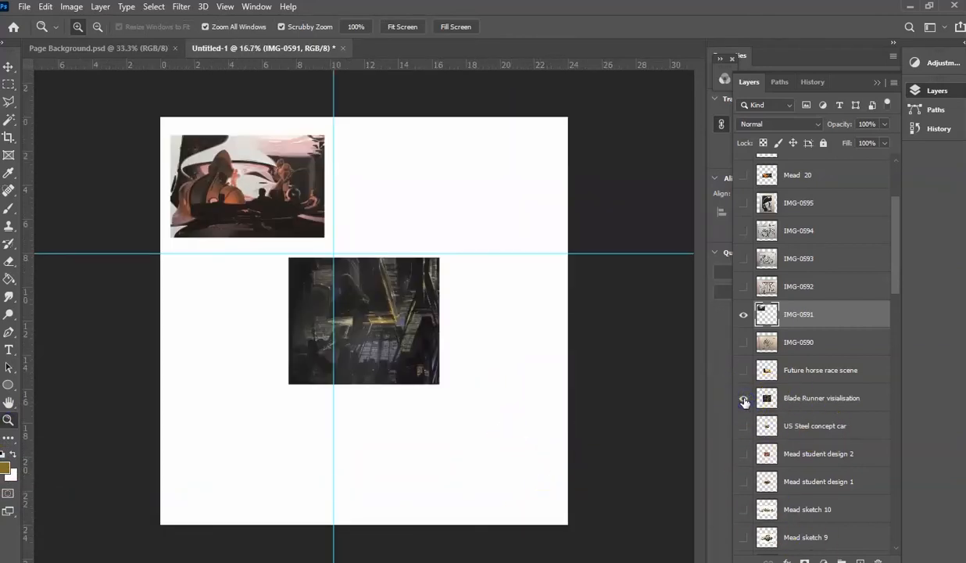
pyautogui.click(743, 398)
pyautogui.scroll(1, 795, 457)
pyautogui.scroll(-5, 795, 457)
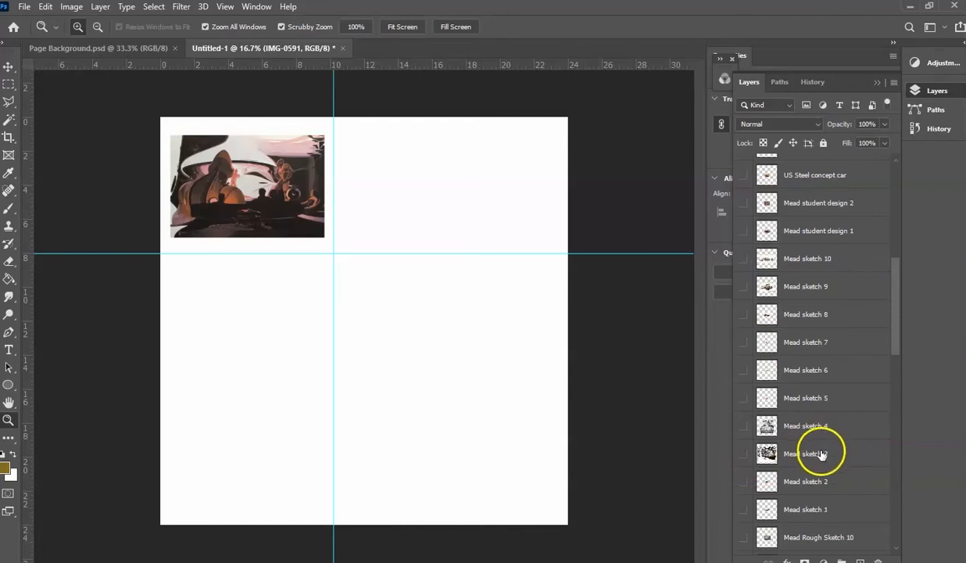
# - Show the Mead sketch 3 layer and hide the finished IMG-0591 layer
pyautogui.click(743, 454)
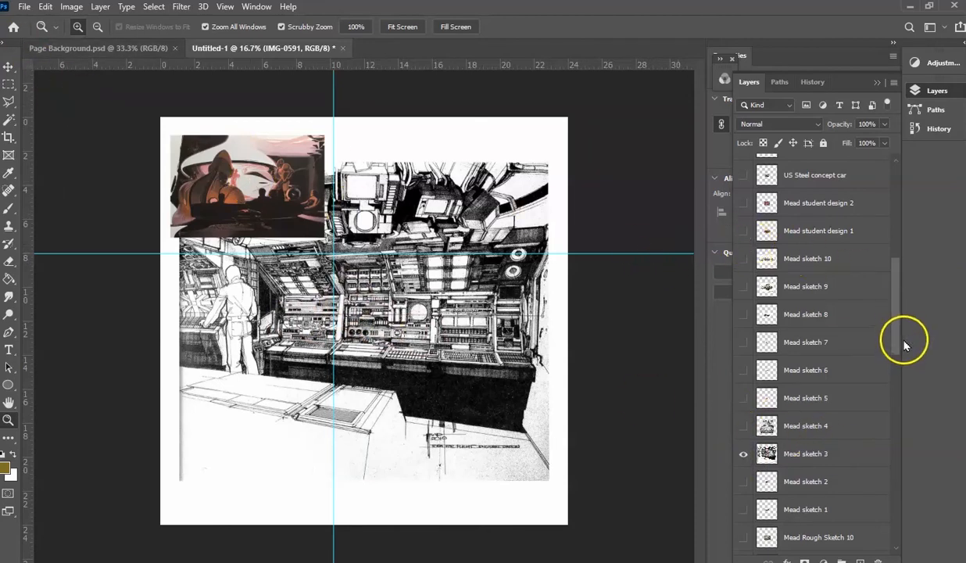
pyautogui.moveTo(896, 340); pyautogui.dragTo(895, 285)
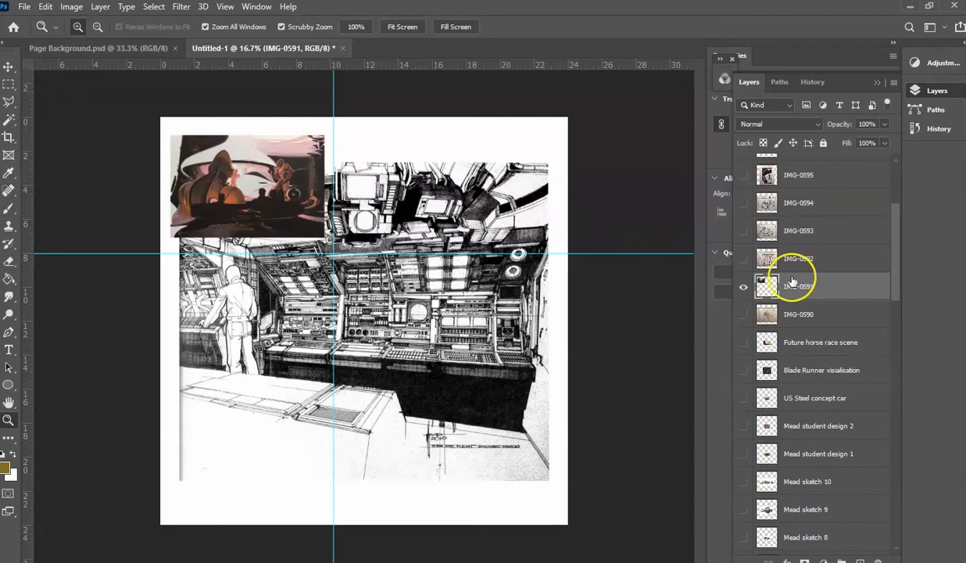
pyautogui.click(745, 289)
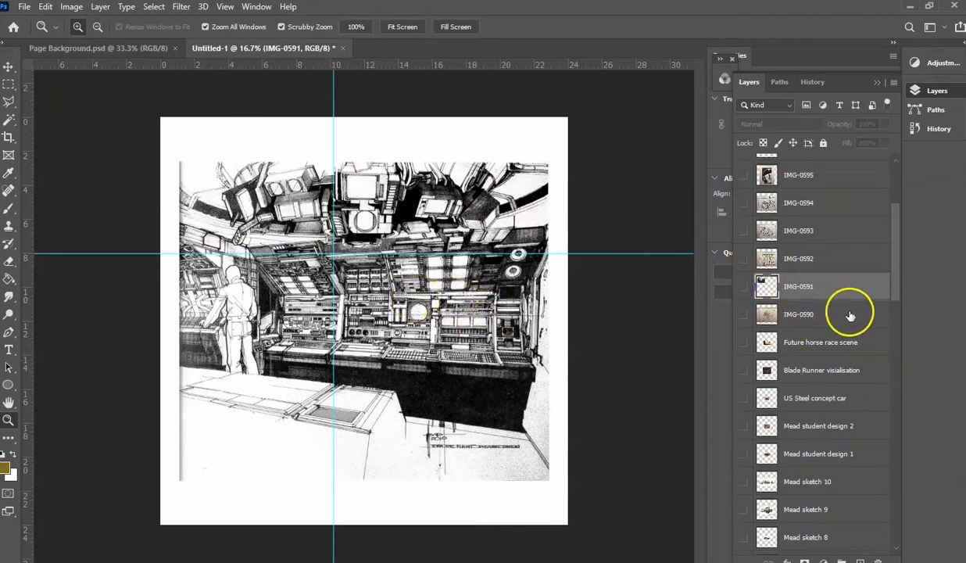
# - Scale the Mead sketch 3 layer down to about 8.3 x 7.2 inches and move it up inside the 10 x 8 inch guide area
pyautogui.moveTo(895, 280); pyautogui.dragTo(897, 341)
pyautogui.click(835, 401)
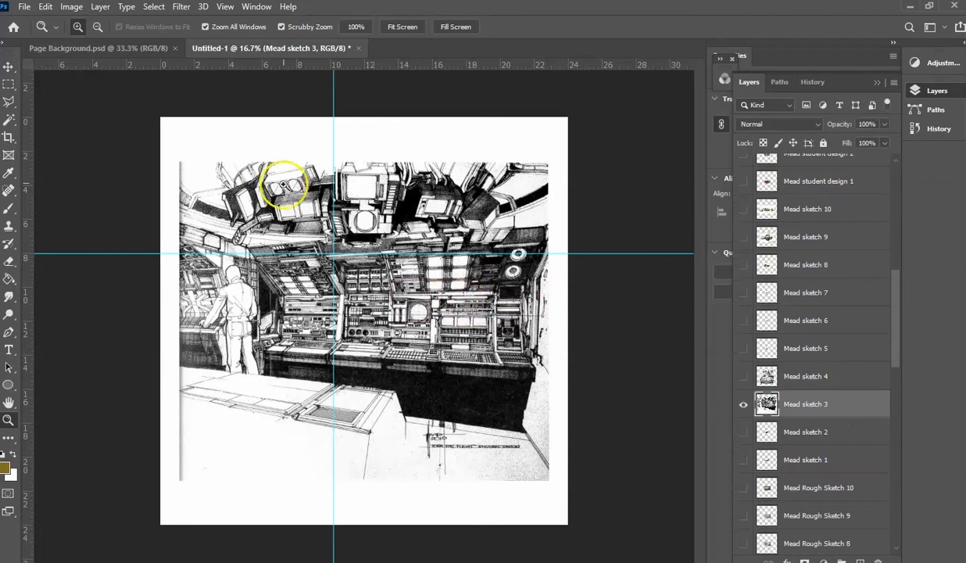
pyautogui.click(45, 6)
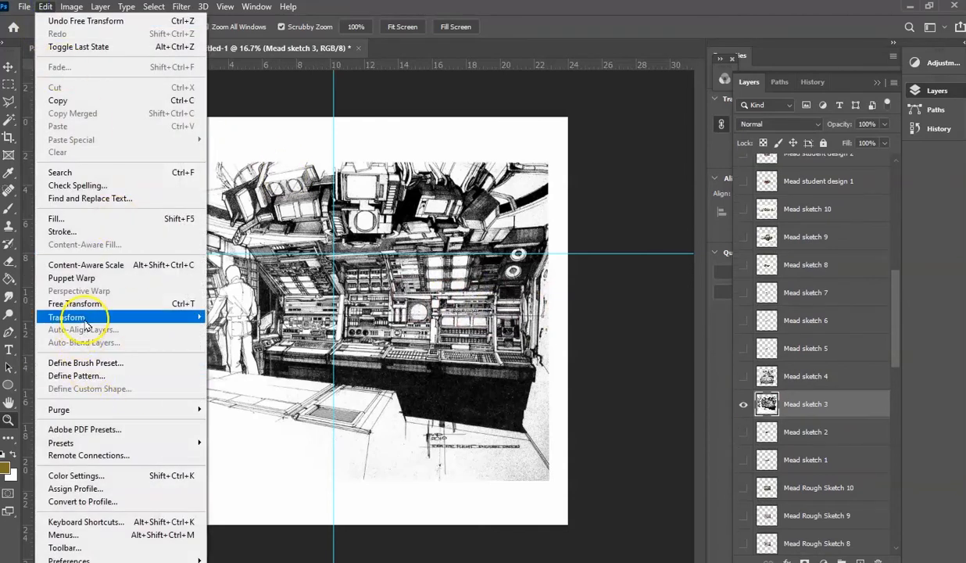
pyautogui.moveTo(86, 316)
pyautogui.click(229, 336)
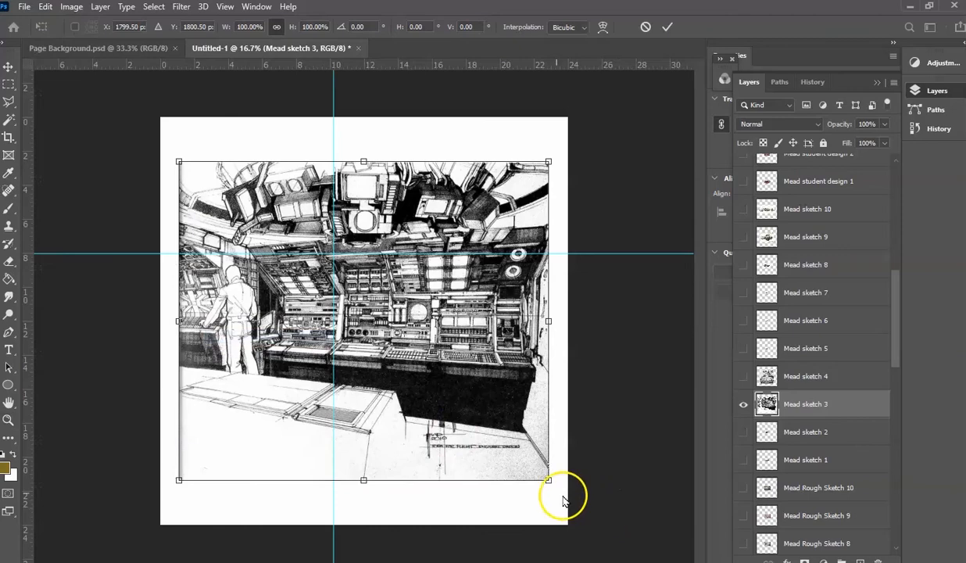
pyautogui.moveTo(554, 483); pyautogui.dragTo(337, 271)
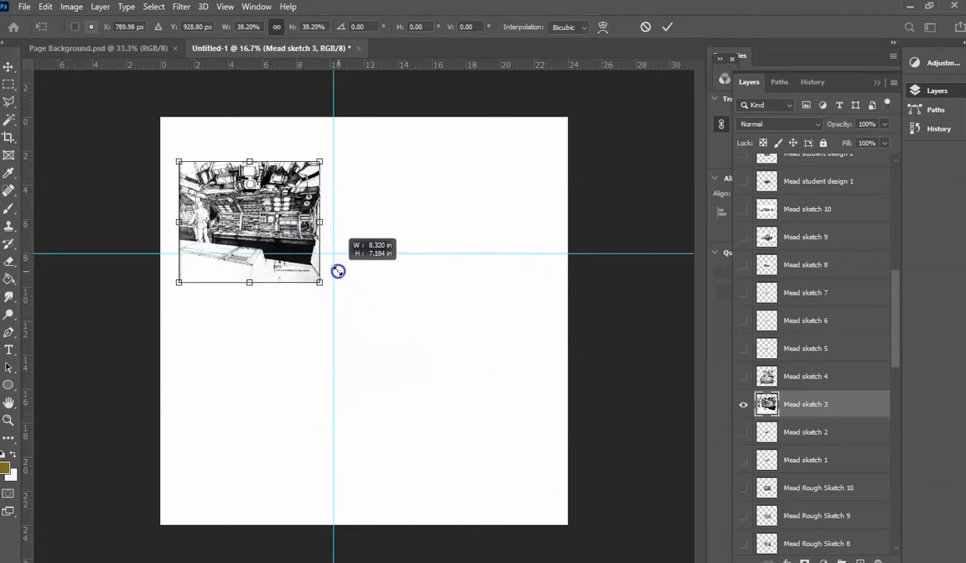
pyautogui.moveTo(233, 222)
pyautogui.mouseDown()
pyautogui.moveTo(235, 185)
pyautogui.moveTo(222, 185)
pyautogui.moveTo(233, 190)
pyautogui.mouseUp()
pyautogui.click(9, 67)
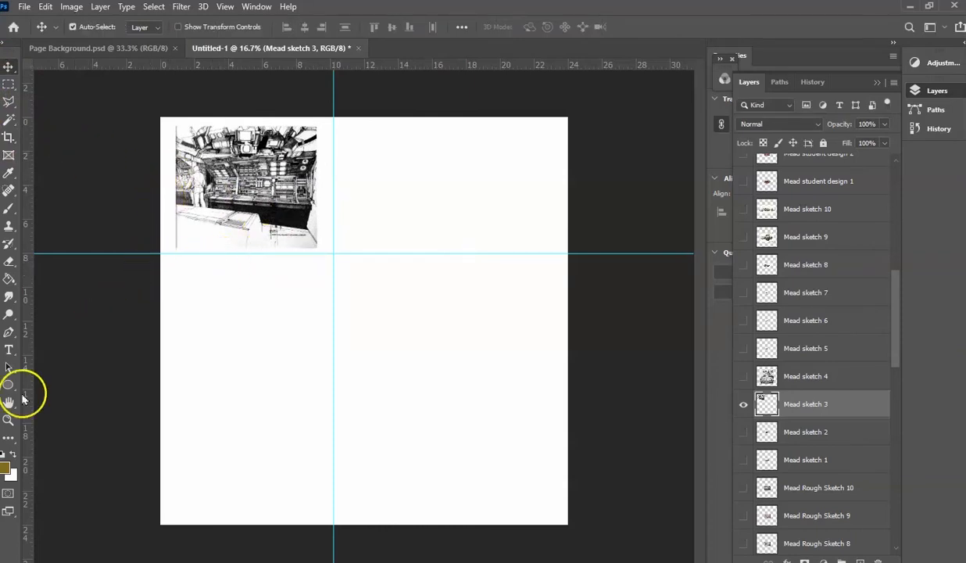
# - Crop the rough outer edges off Mead sketch 3, keeping a rectangle of about 8.1 x 7.1 inches
pyautogui.click(8, 421)
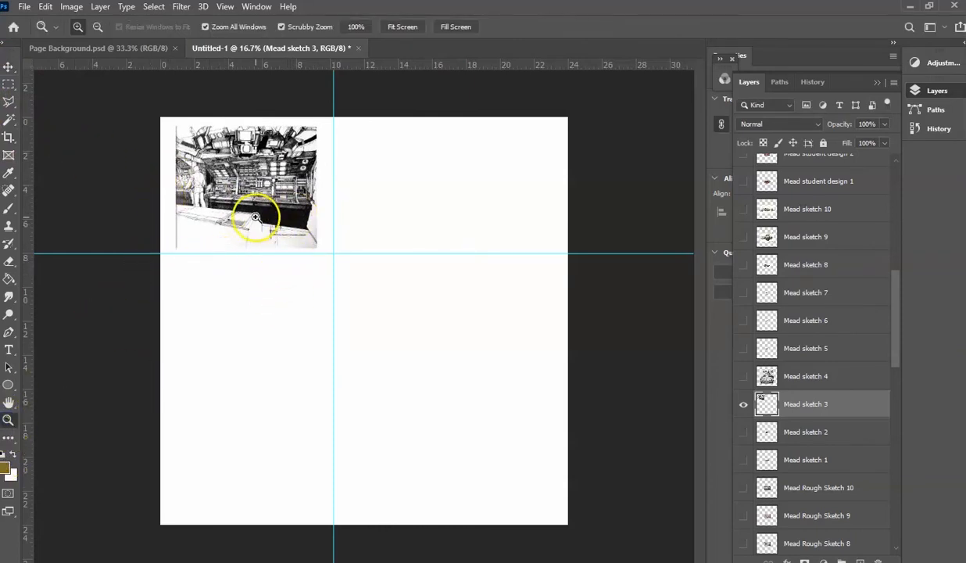
pyautogui.click(252, 222)
pyautogui.moveTo(313, 239); pyautogui.dragTo(254, 285)
pyautogui.click(323, 257)
pyautogui.click(289, 257)
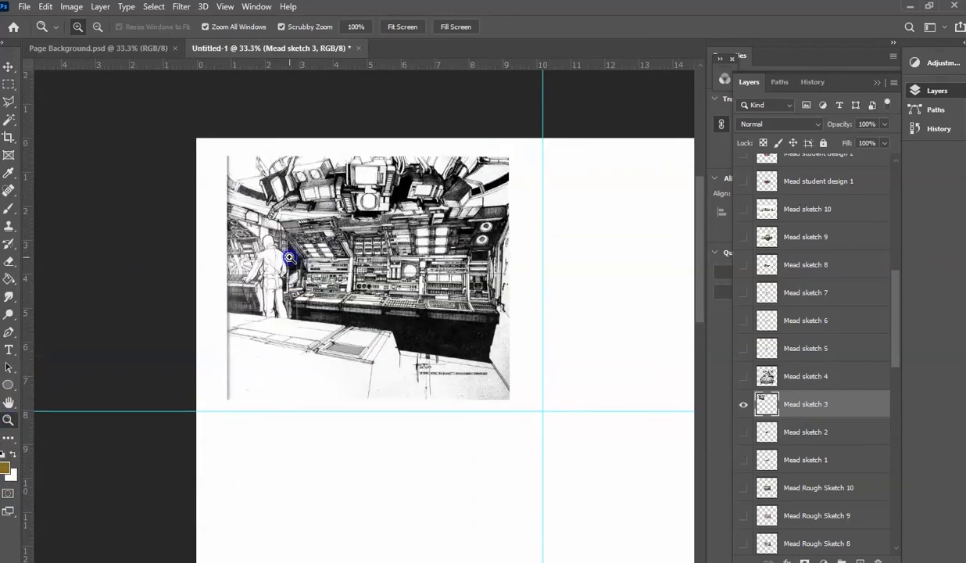
pyautogui.click(289, 257)
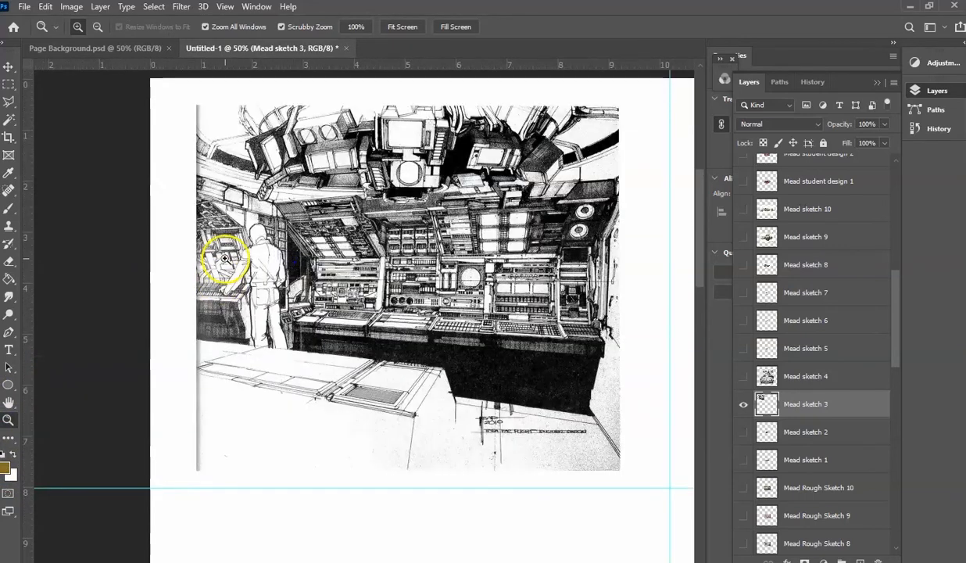
pyautogui.click(8, 83)
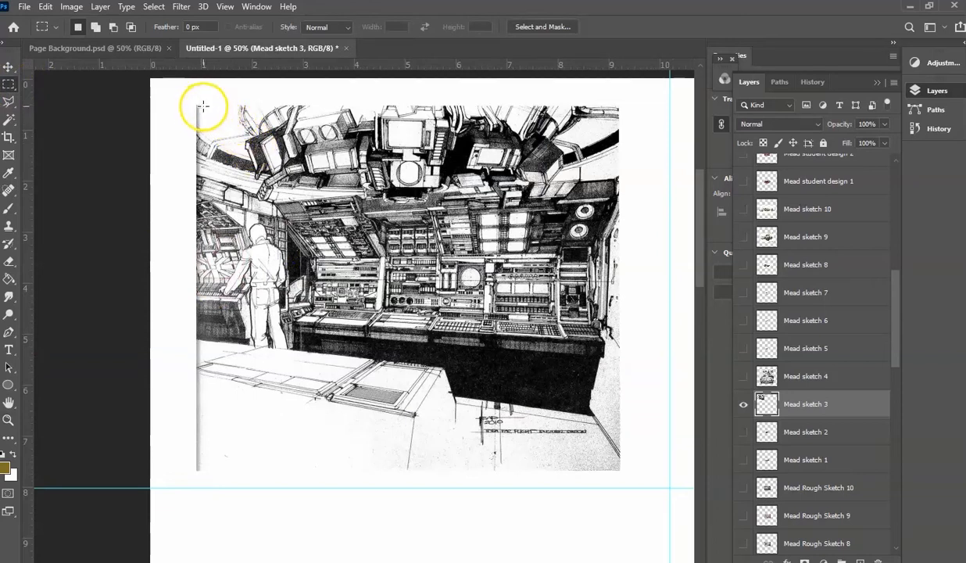
pyautogui.moveTo(201, 104); pyautogui.dragTo(617, 464)
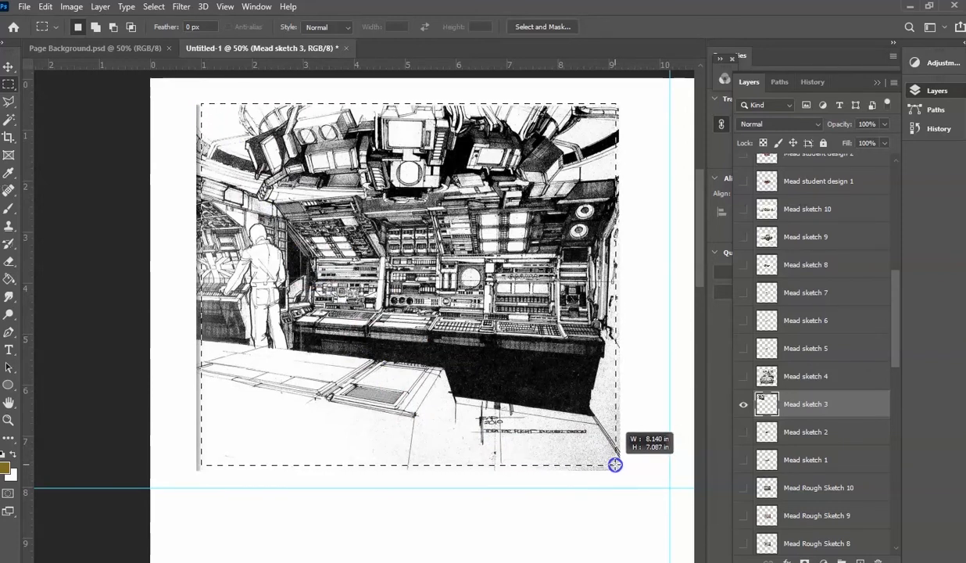
pyautogui.click(153, 7)
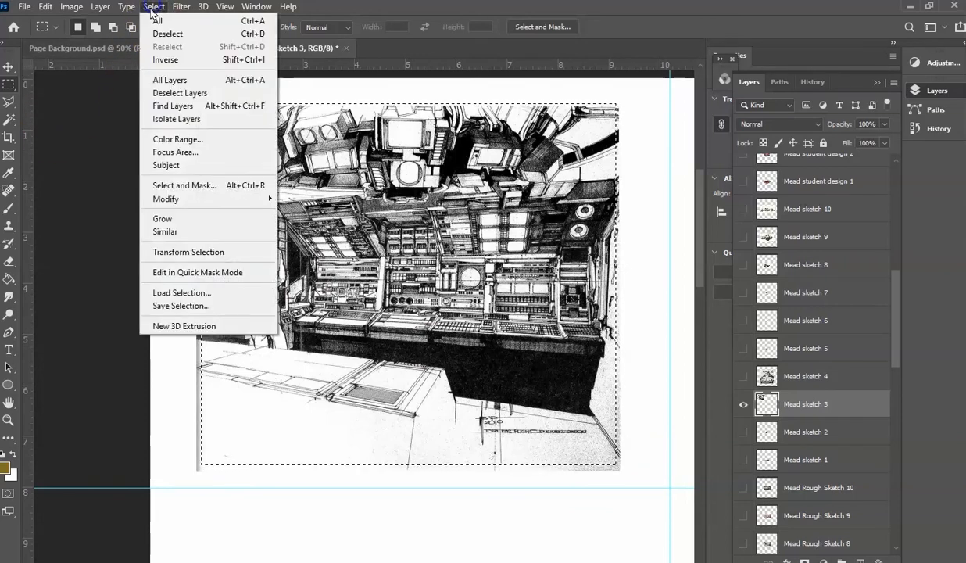
pyautogui.click(166, 60)
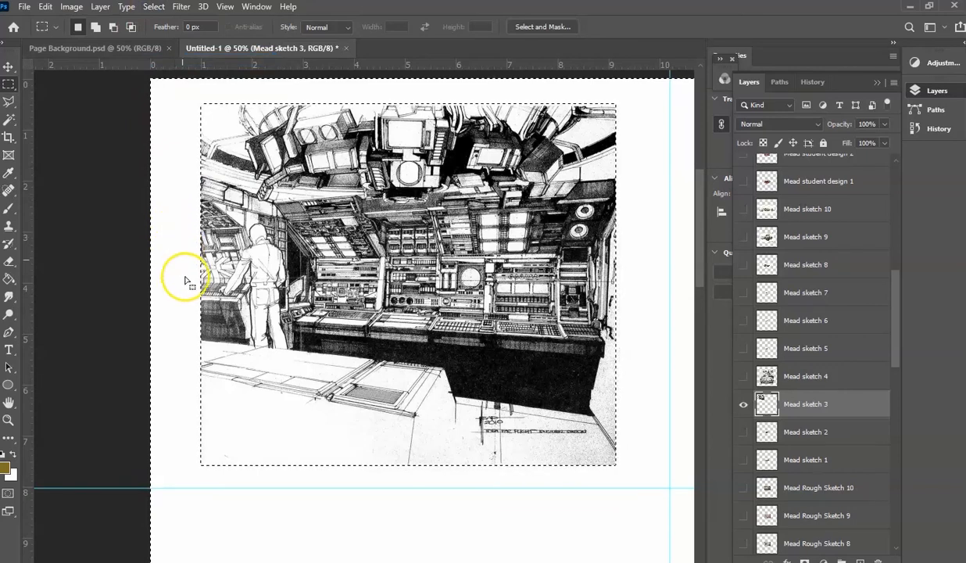
pyautogui.click(8, 67)
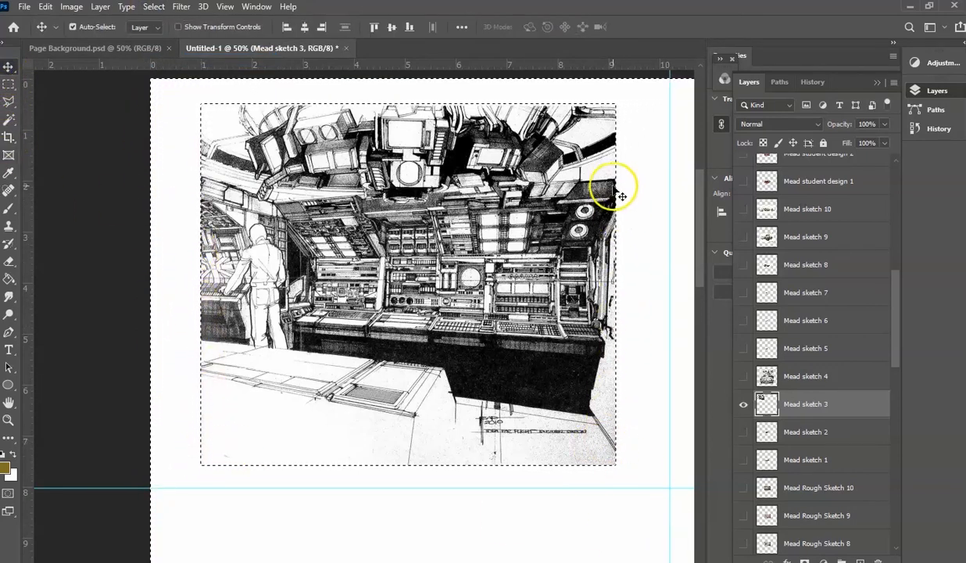
# - Clear the selection around the cropped Mead sketch 3 and toggle the visibility of the Background layer
pyautogui.click(9, 84)
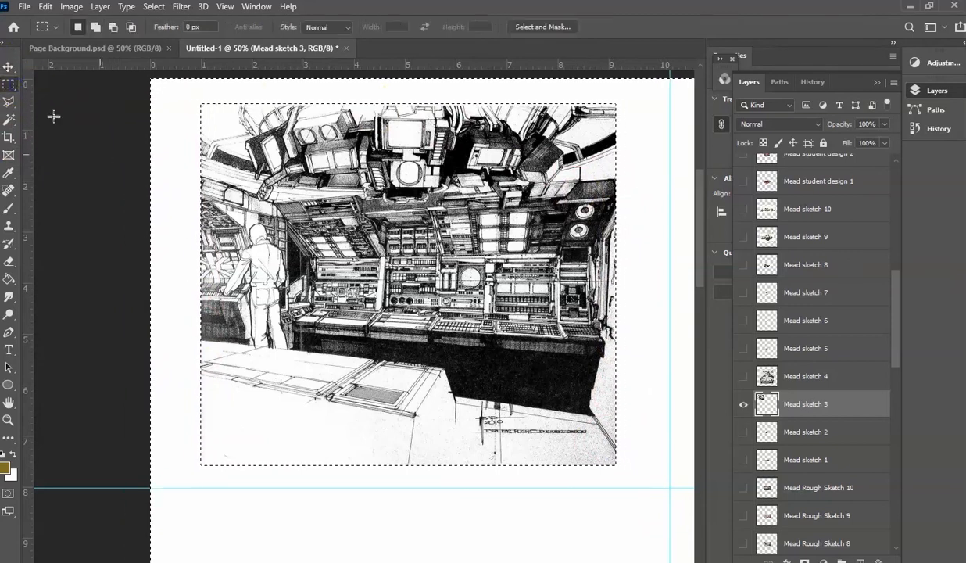
pyautogui.click(191, 227)
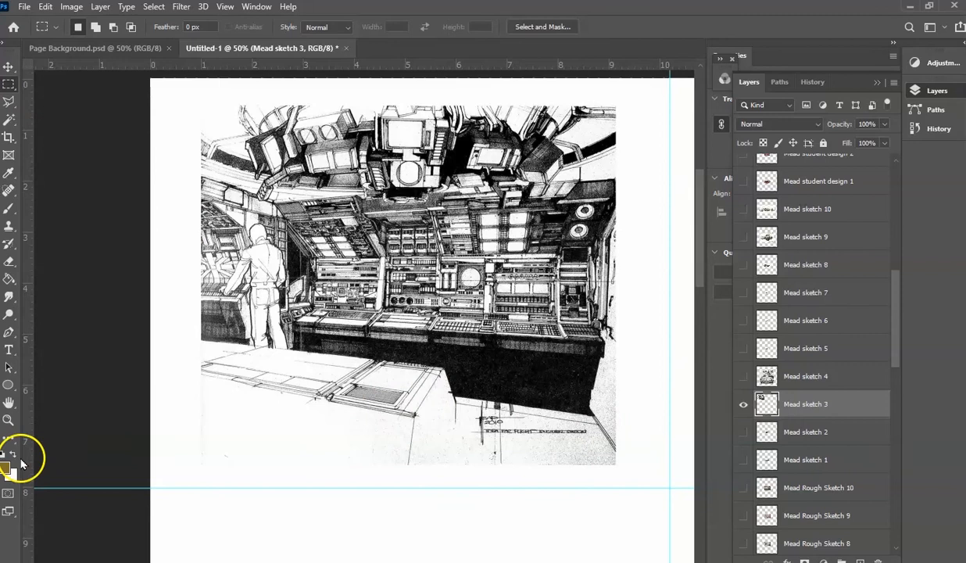
pyautogui.click(9, 420)
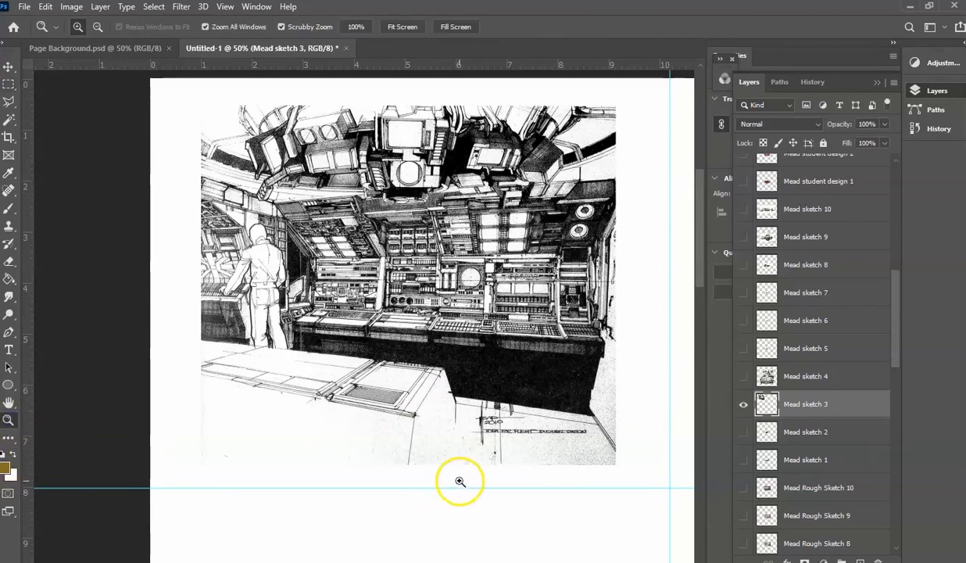
pyautogui.click(459, 482)
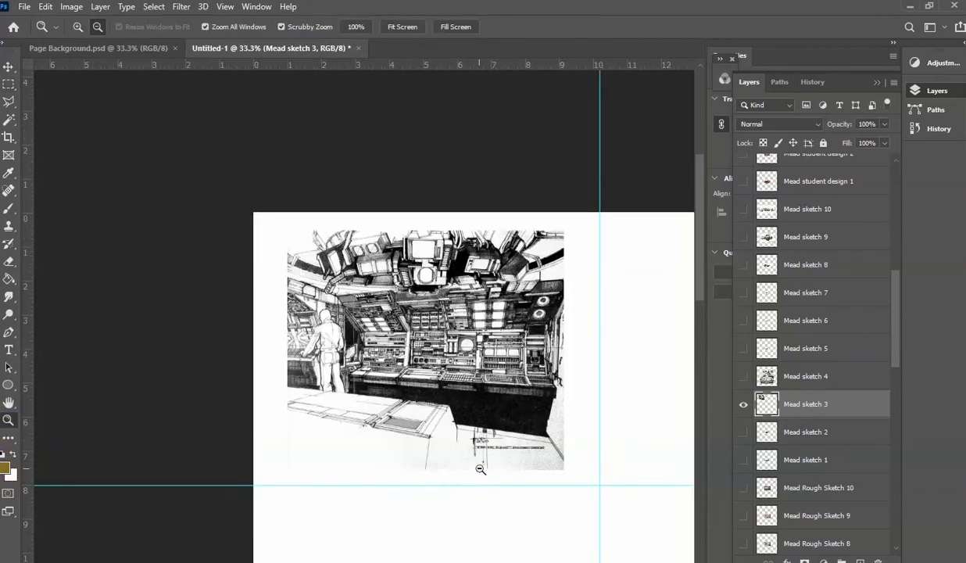
pyautogui.keyDown('alt'); pyautogui.click(481, 468); pyautogui.keyUp('alt')
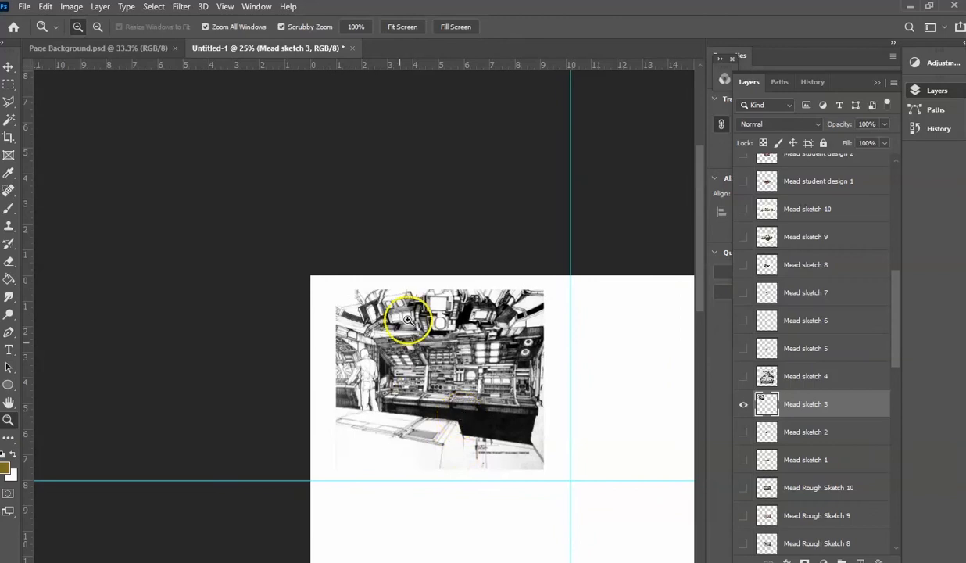
pyautogui.moveTo(897, 346); pyautogui.dragTo(895, 515)
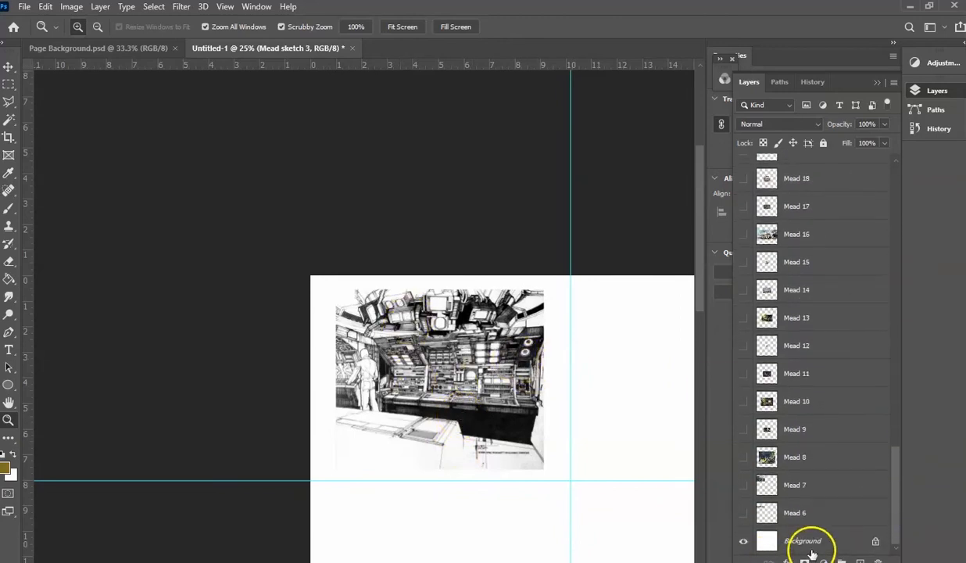
pyautogui.click(745, 541)
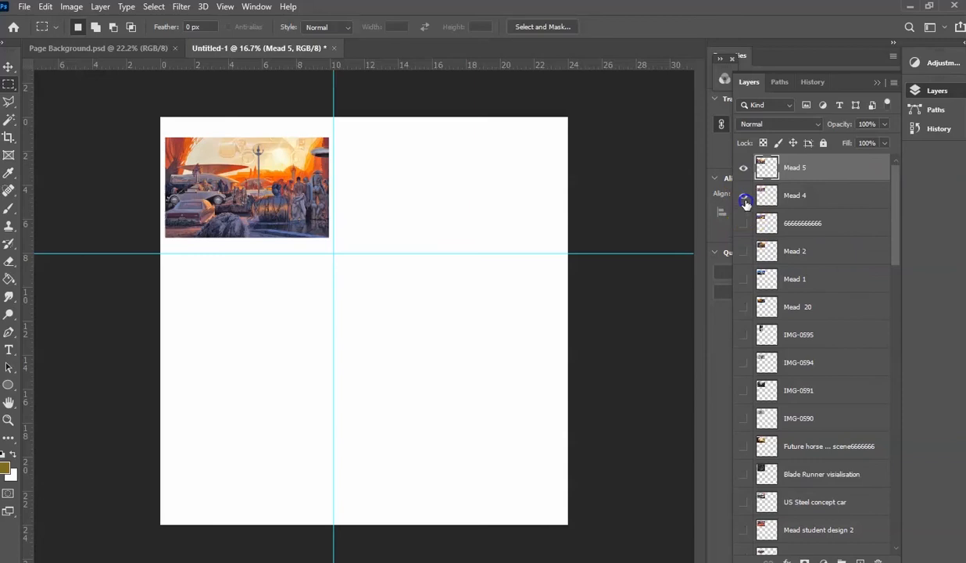
# - Show all the remaining hidden image layers, from Mead 2 down through the stack to Mead 6
pyautogui.click(743, 251)
pyautogui.click(743, 279)
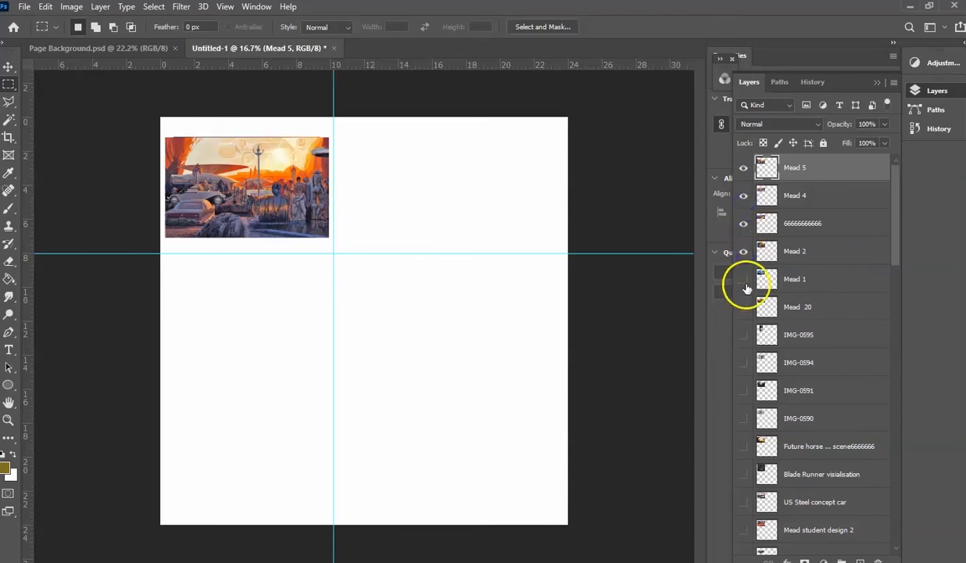
pyautogui.click(744, 308)
pyautogui.click(743, 336)
pyautogui.click(743, 363)
pyautogui.click(745, 391)
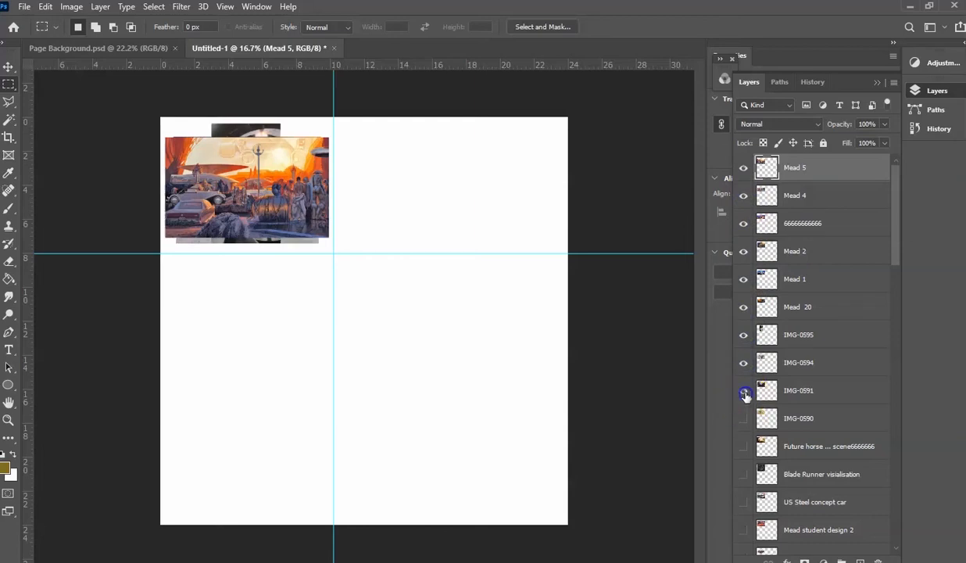
pyautogui.click(744, 420)
pyautogui.scroll(-3, 747, 461)
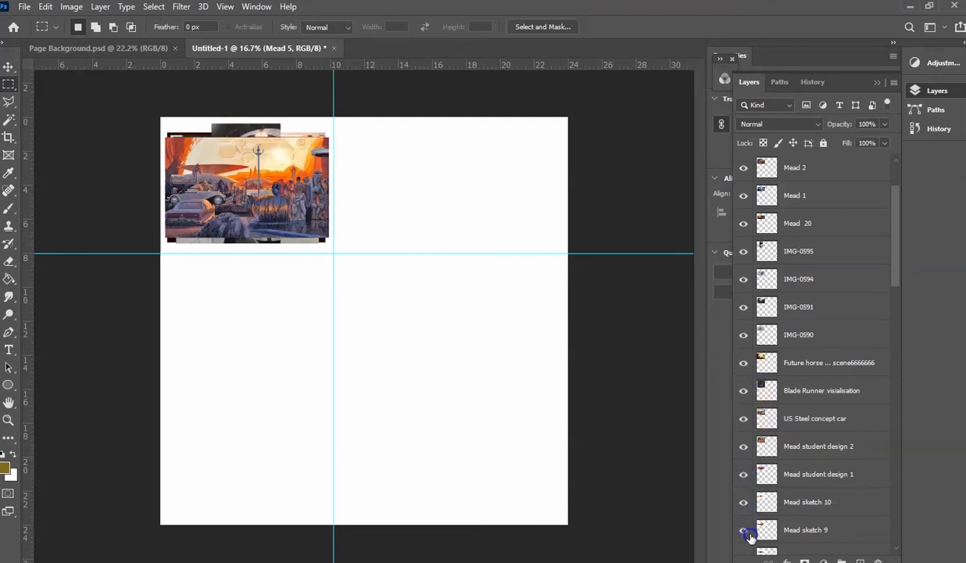
pyautogui.scroll(-15, 749, 537)
pyautogui.moveTo(748, 561); pyautogui.dragTo(751, 553)
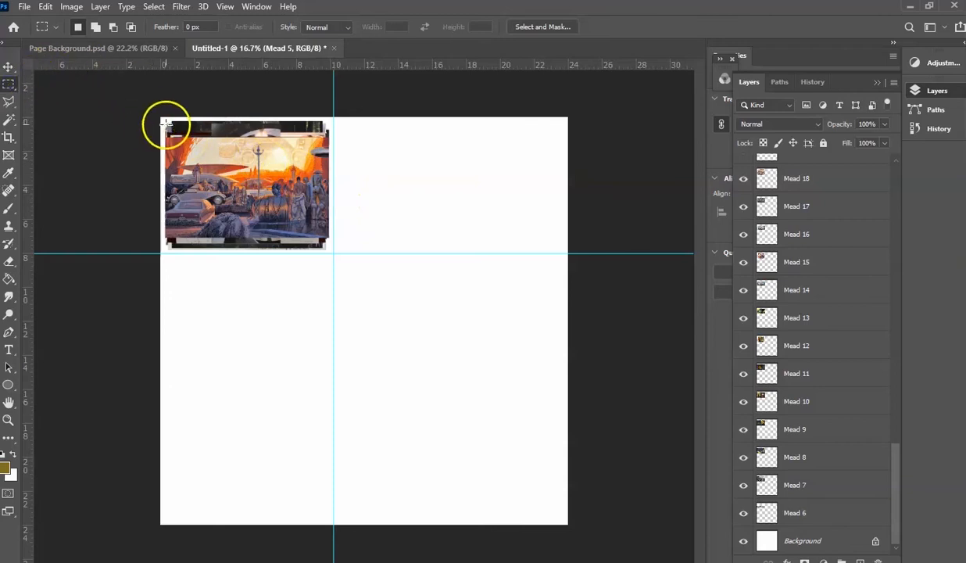
# - Crop the whole document to the 10 x 8 inch guide area that contains the stacked images
pyautogui.moveTo(158, 115); pyautogui.dragTo(334, 253)
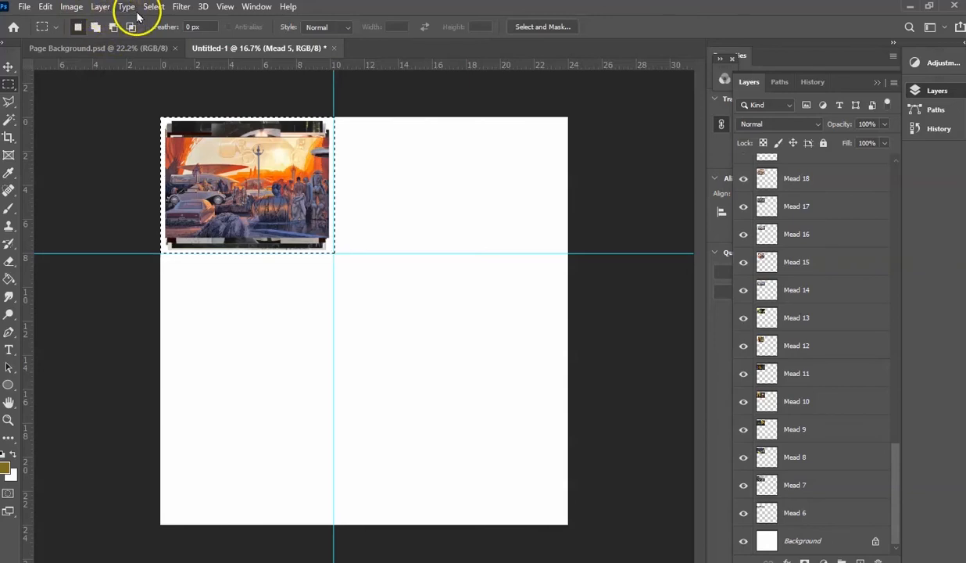
pyautogui.click(46, 7)
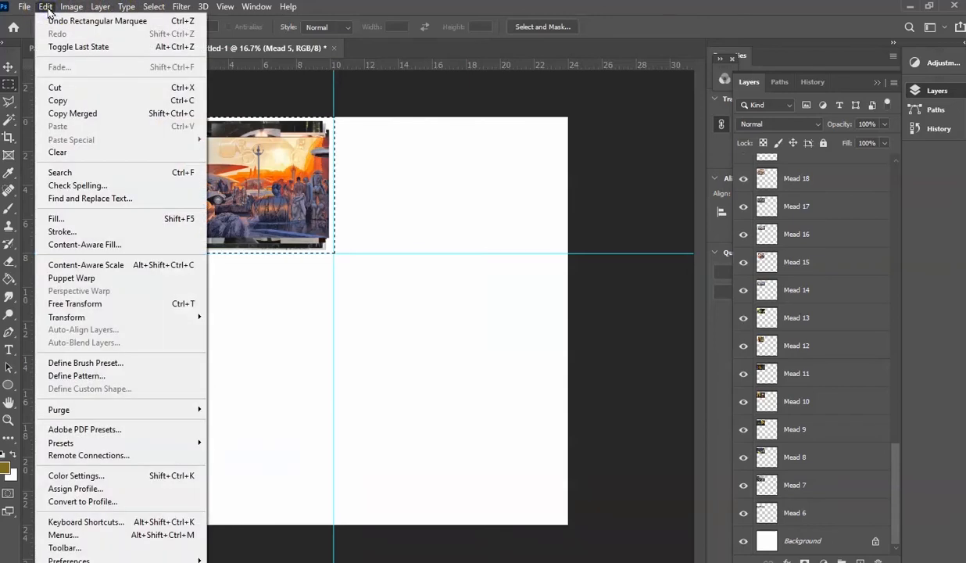
pyautogui.click(46, 7)
pyautogui.click(71, 7)
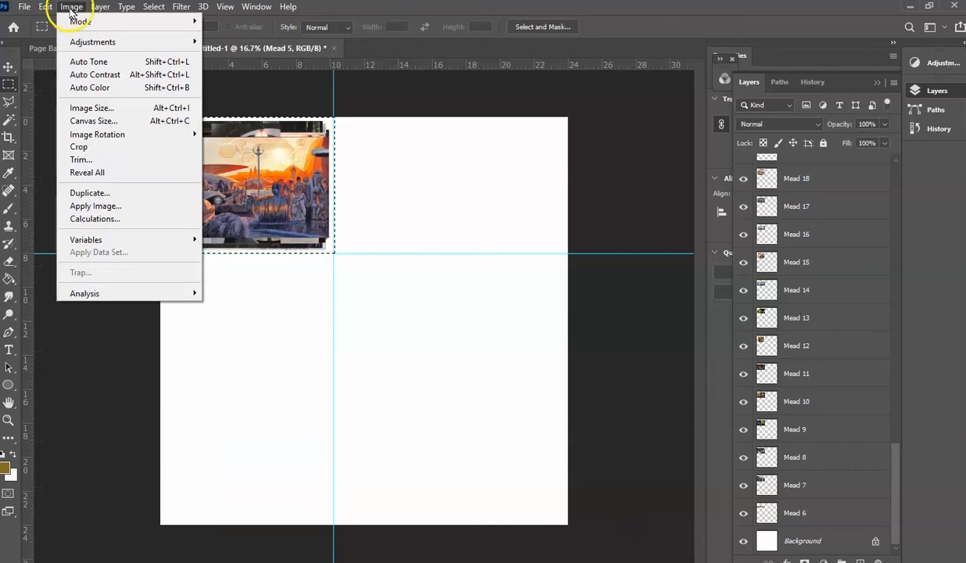
pyautogui.click(80, 148)
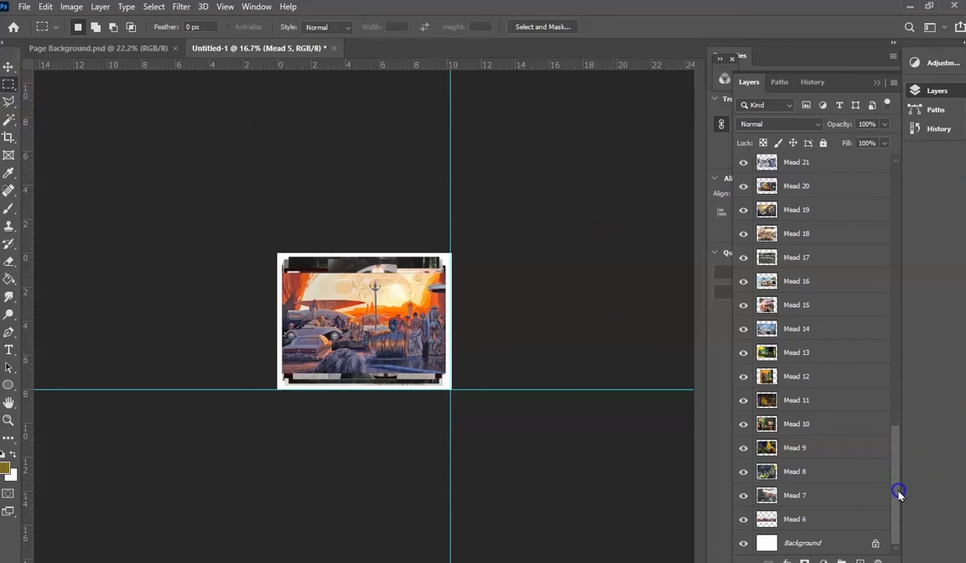
# - Delete the white Background layer and look through the remaining stack of image layers
pyautogui.click(744, 542)
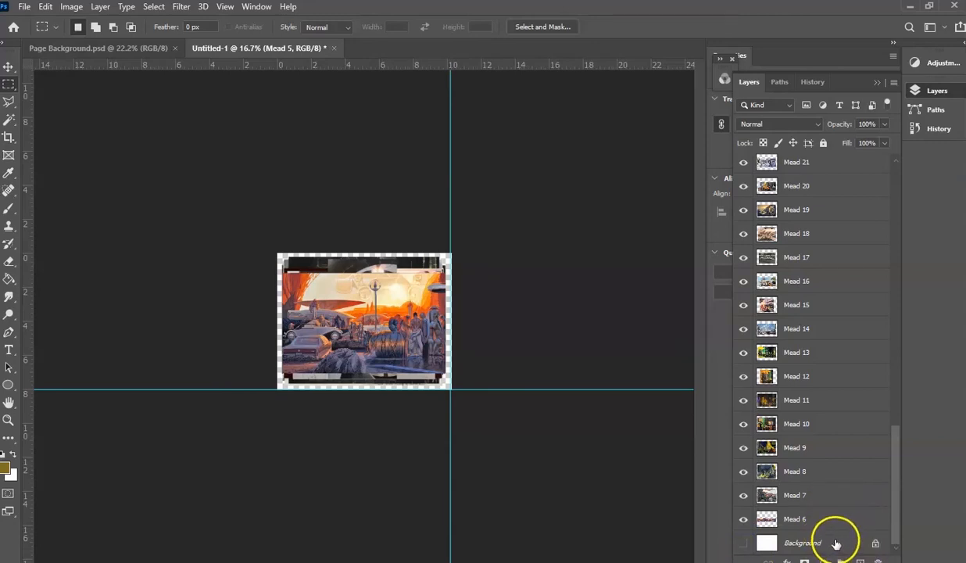
pyautogui.click(835, 543)
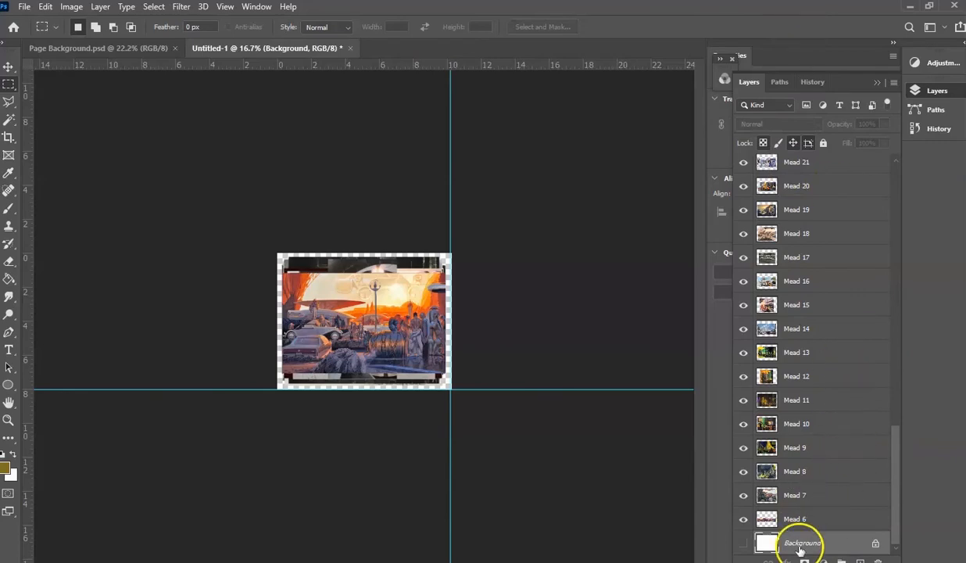
pyautogui.moveTo(834, 545); pyautogui.dragTo(877, 560)
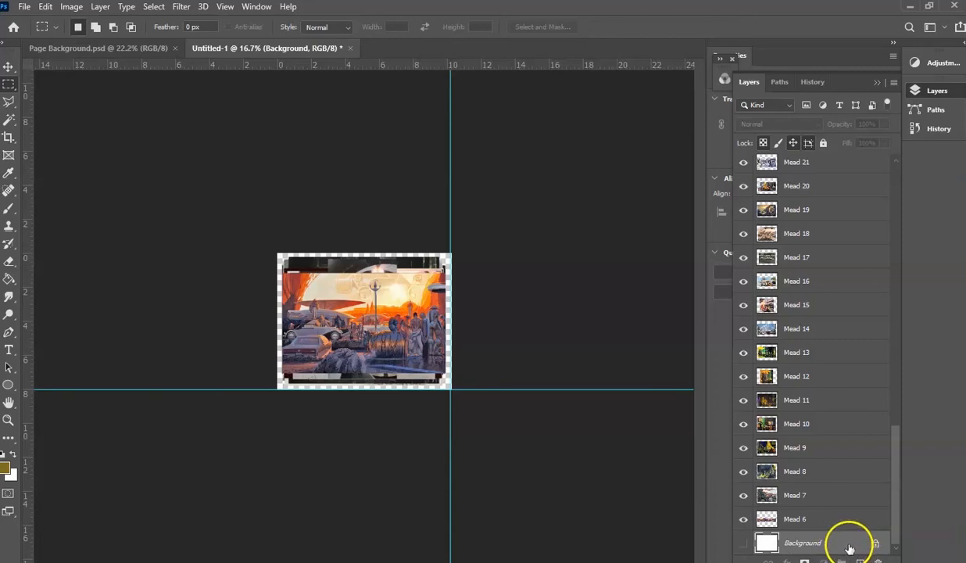
pyautogui.moveTo(847, 544); pyautogui.dragTo(877, 560)
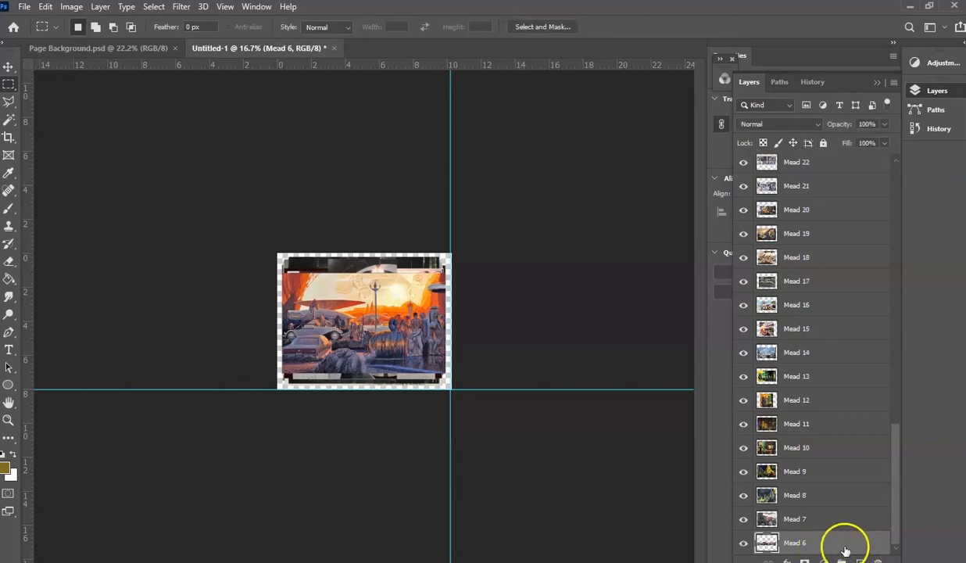
pyautogui.moveTo(899, 543); pyautogui.dragTo(904, 236)
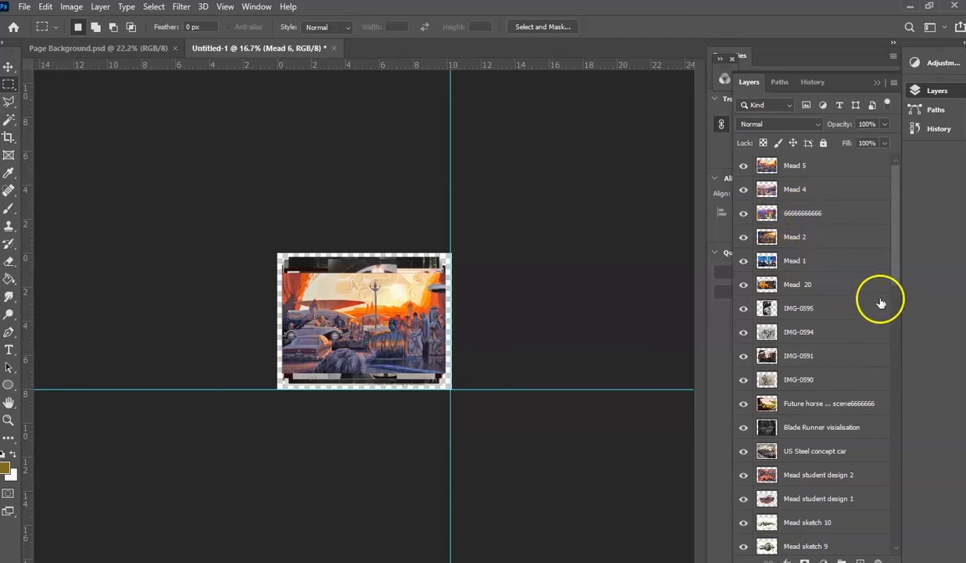
pyautogui.moveTo(893, 274); pyautogui.dragTo(901, 433)
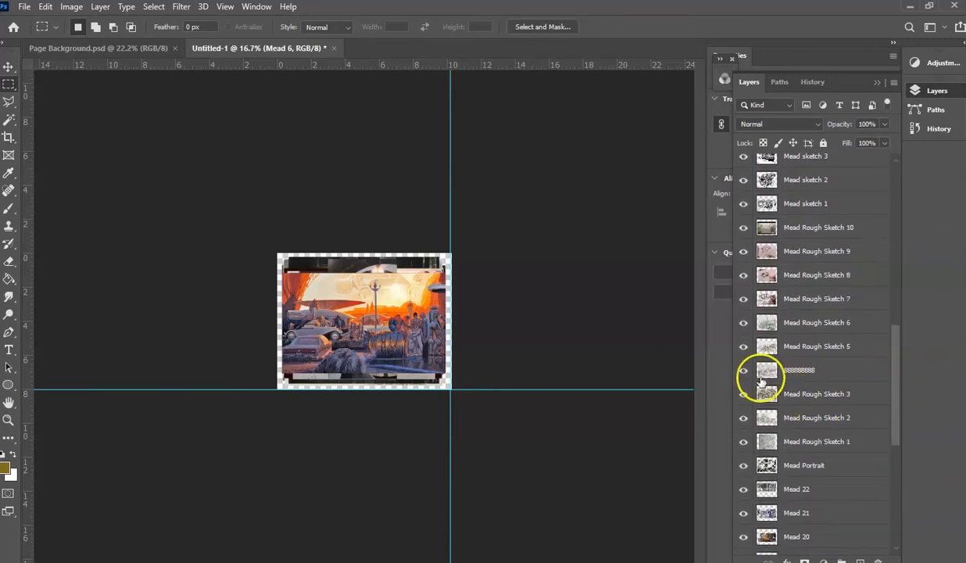
pyautogui.moveTo(899, 390); pyautogui.dragTo(906, 187)
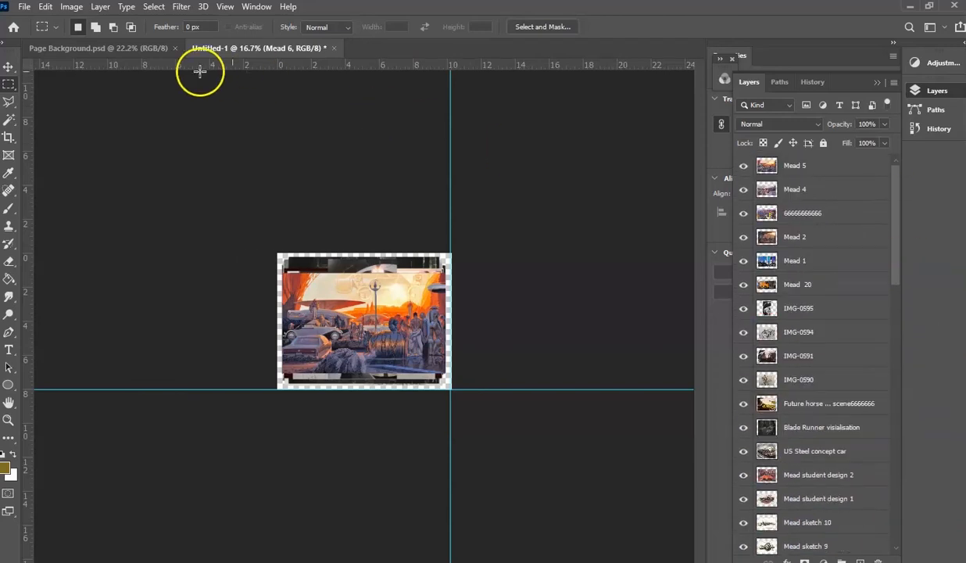
# - Save the document as the Photoshop file "Resized portfolio Images Slideshow" in the Desktop folder Syd Mead Art Examples, with maximized compatibility
pyautogui.click(23, 7)
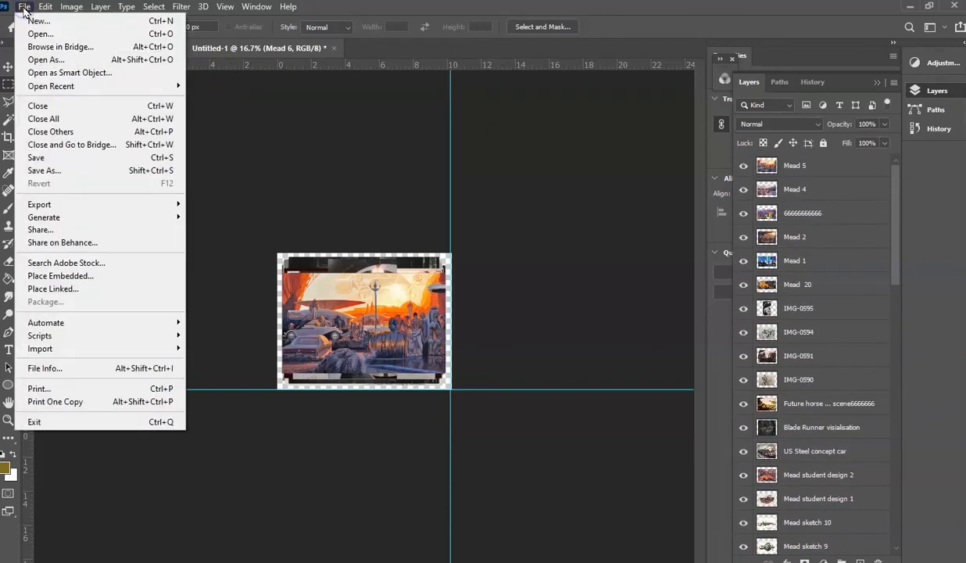
pyautogui.click(49, 175)
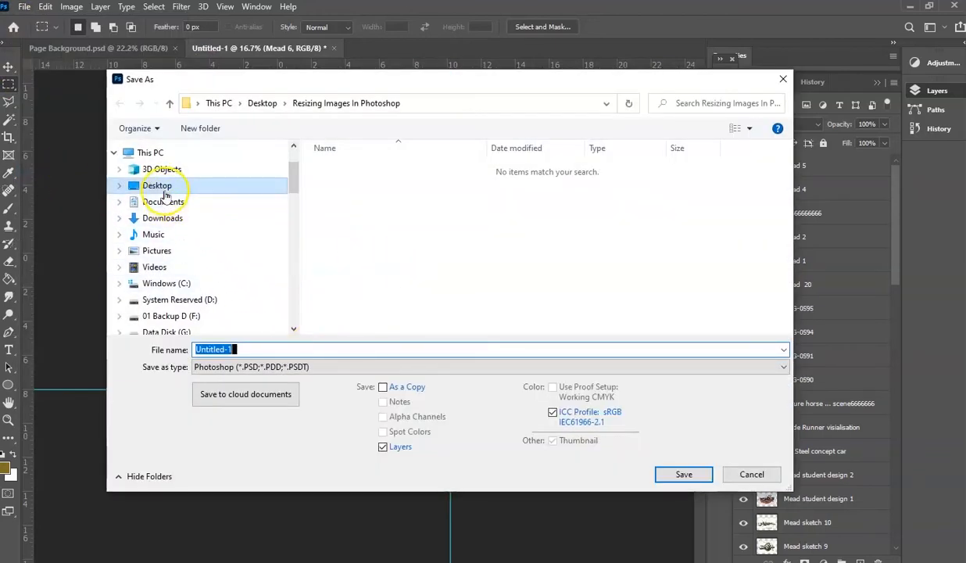
pyautogui.click(144, 186)
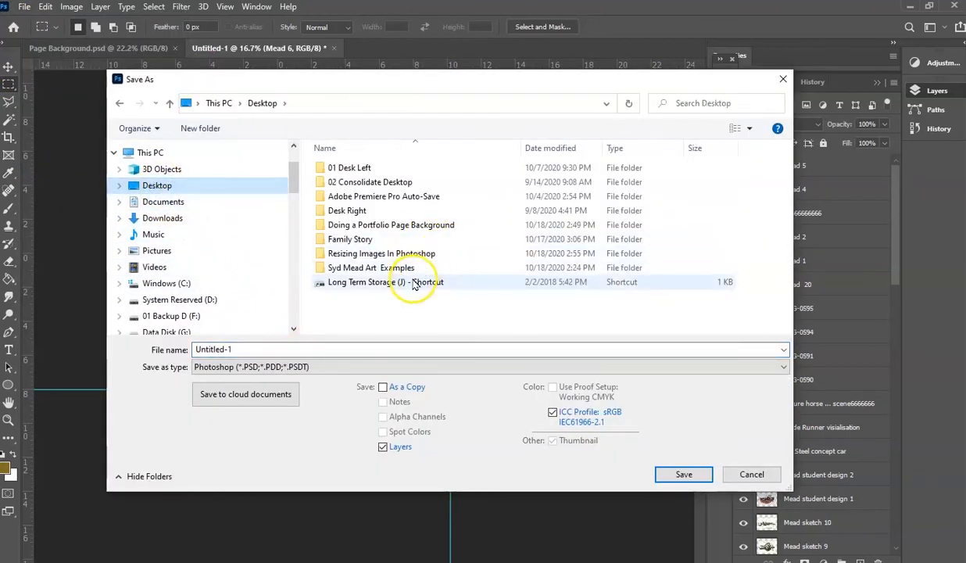
pyautogui.doubleClick(371, 269)
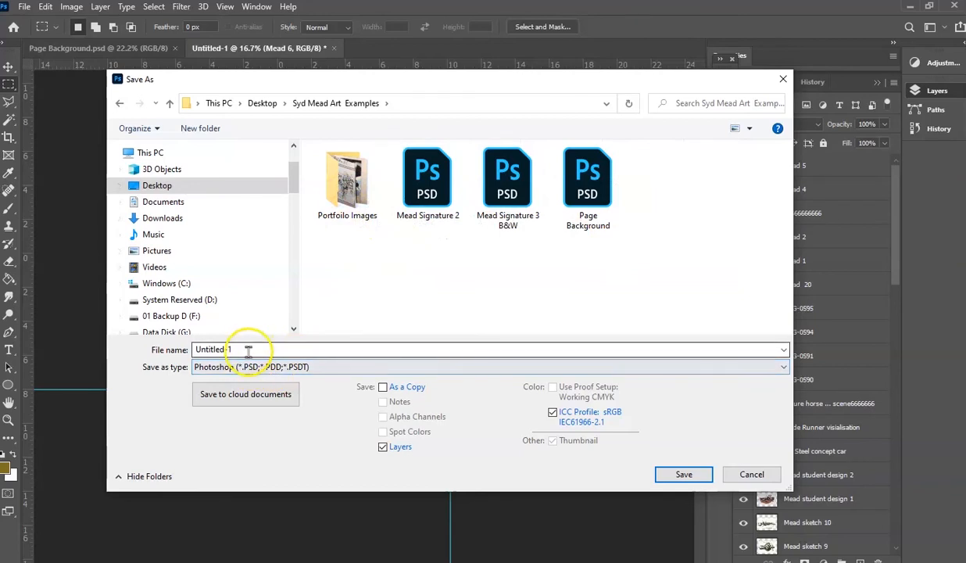
pyautogui.moveTo(248, 349); pyautogui.dragTo(209, 349)
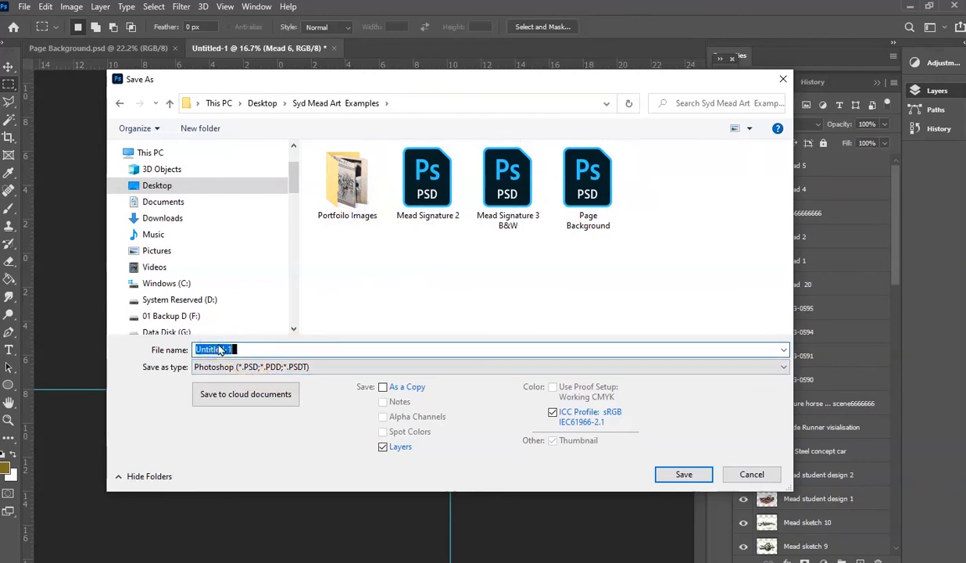
pyautogui.write('Resized')
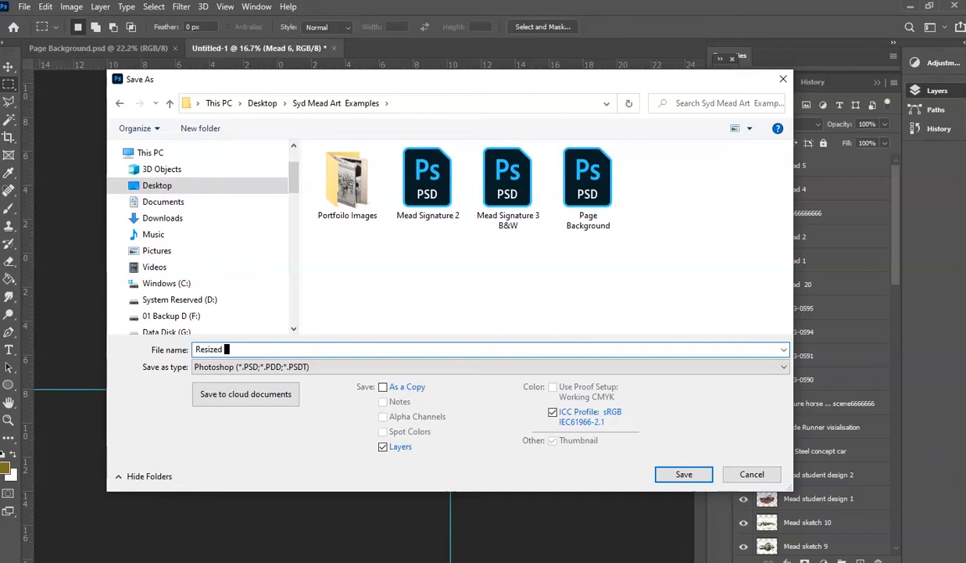
pyautogui.write('portfolio Images Slideshow')
pyautogui.click(685, 476)
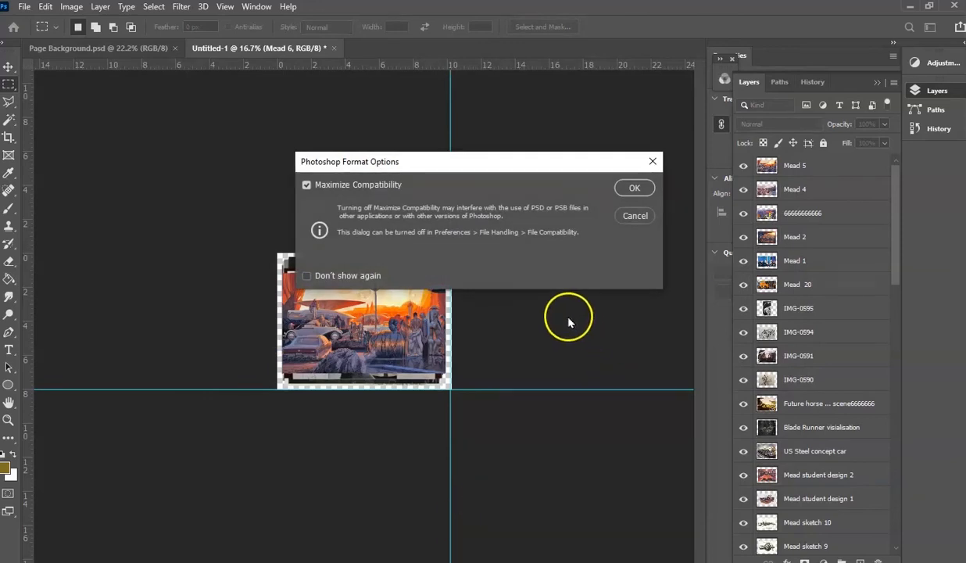
pyautogui.click(631, 189)
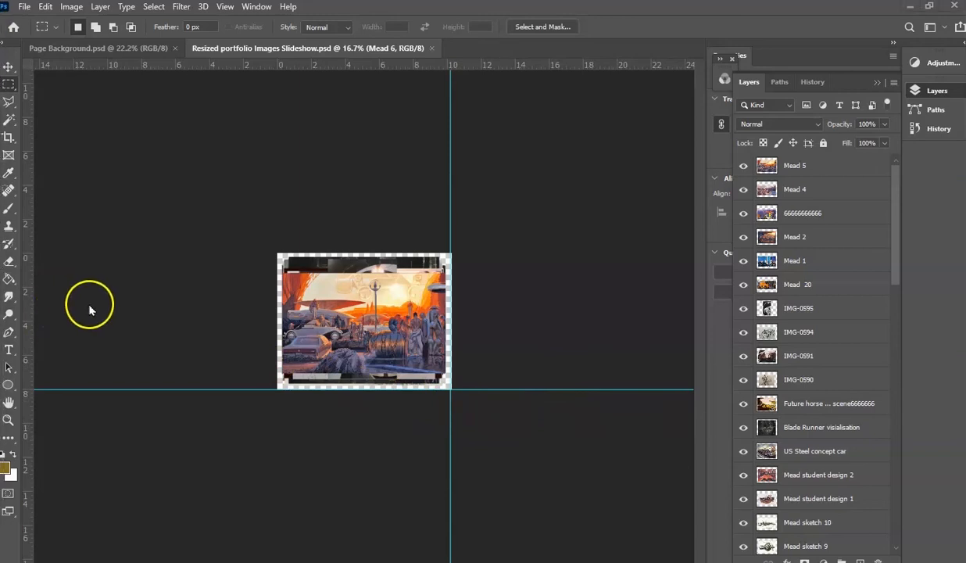
# - Save the slideshow under the same name as a Photoshop file in the Desktop folder Resizing Images In Photoshop, with maximized compatibility
pyautogui.click(24, 7)
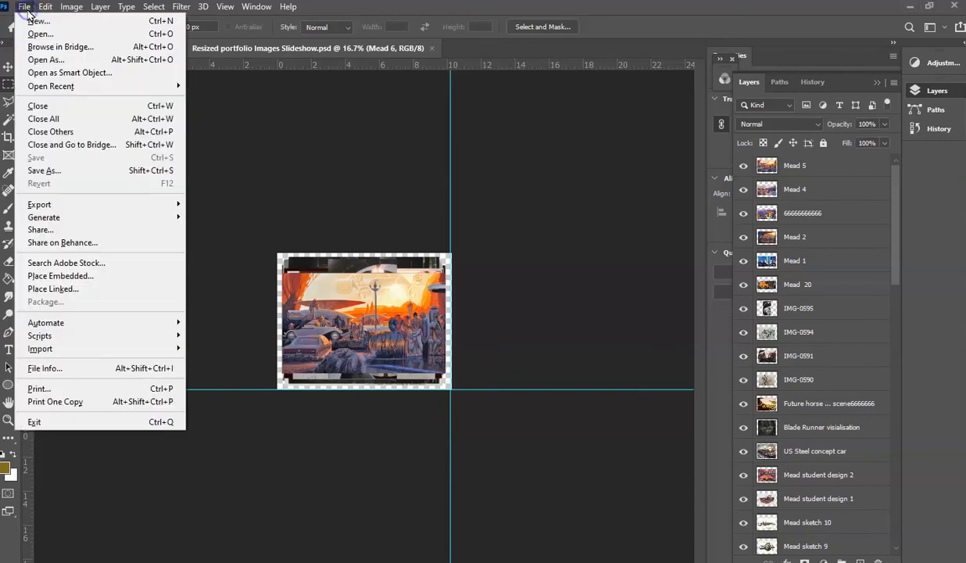
pyautogui.click(47, 171)
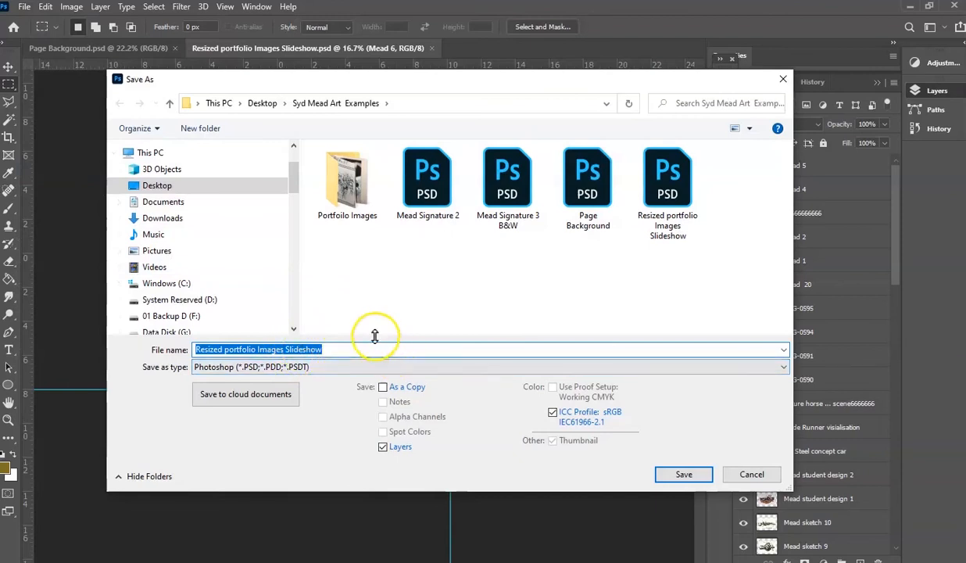
pyautogui.click(159, 188)
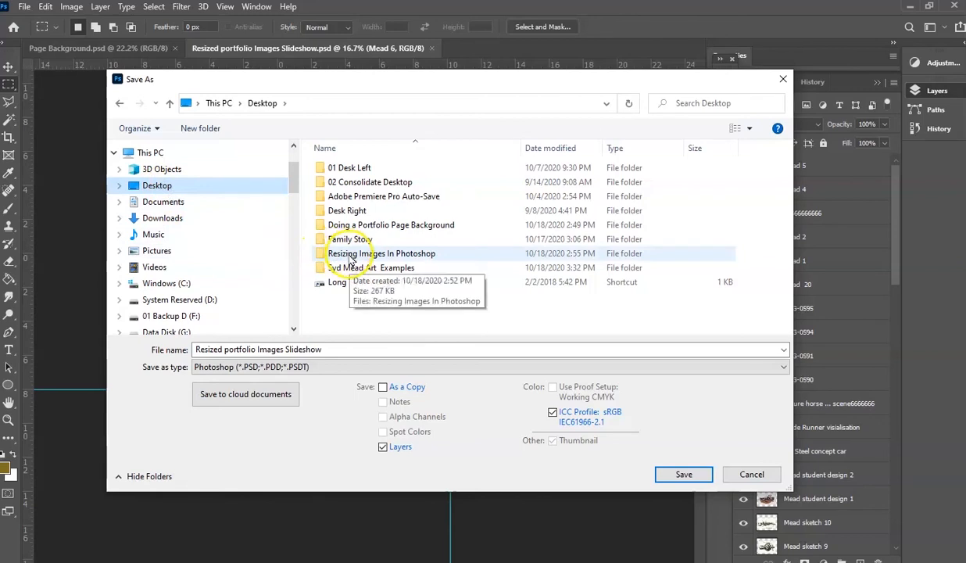
pyautogui.click(347, 254)
pyautogui.click(361, 262)
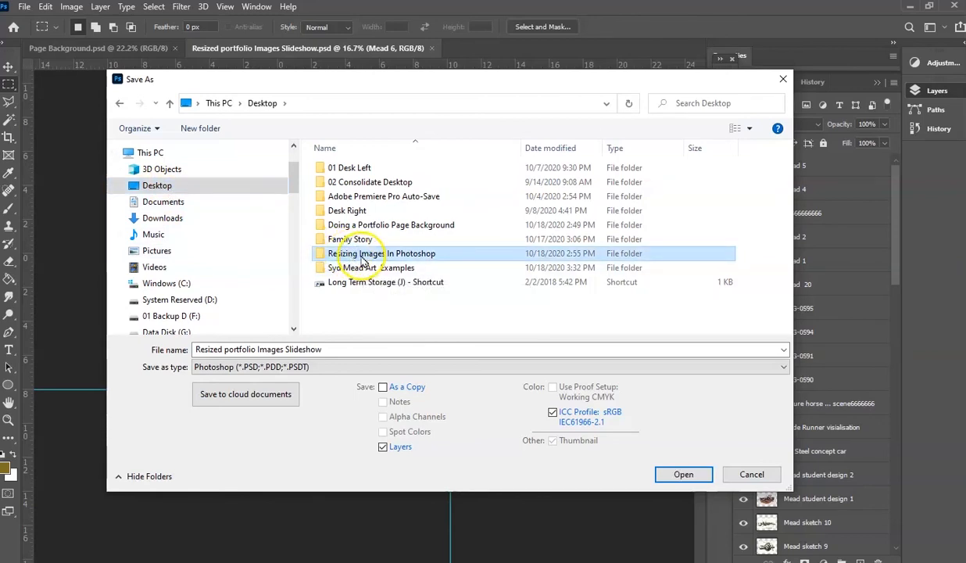
pyautogui.doubleClick(361, 260)
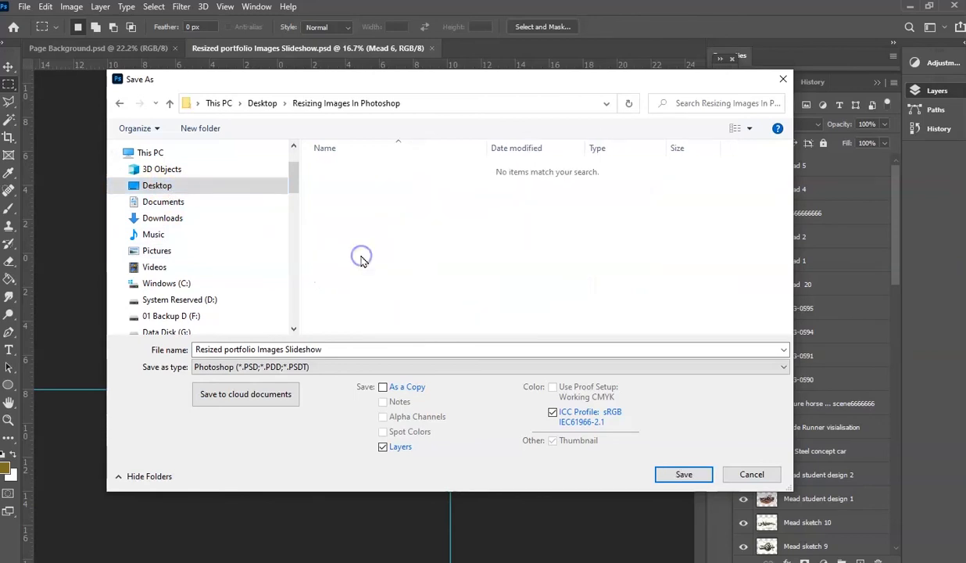
pyautogui.click(684, 475)
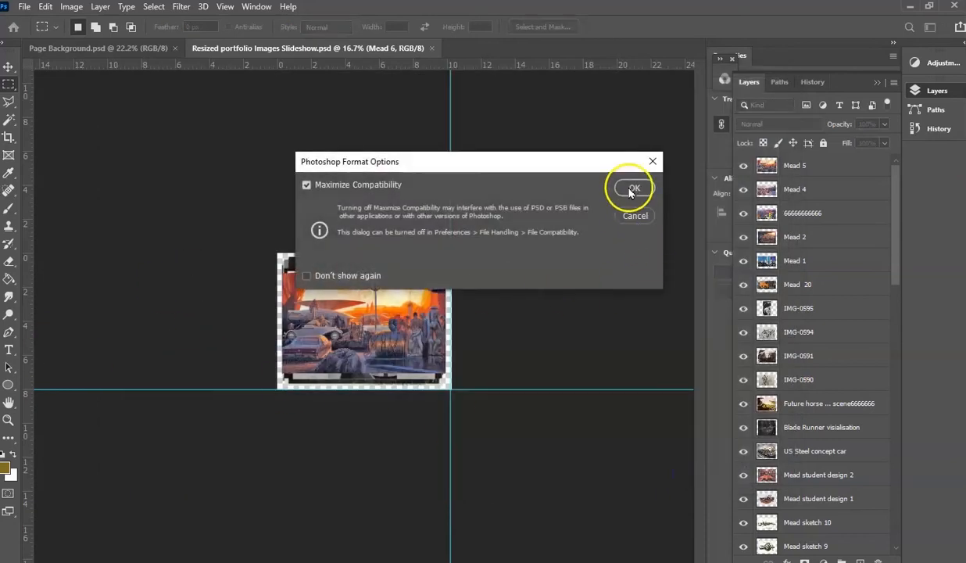
pyautogui.click(633, 188)
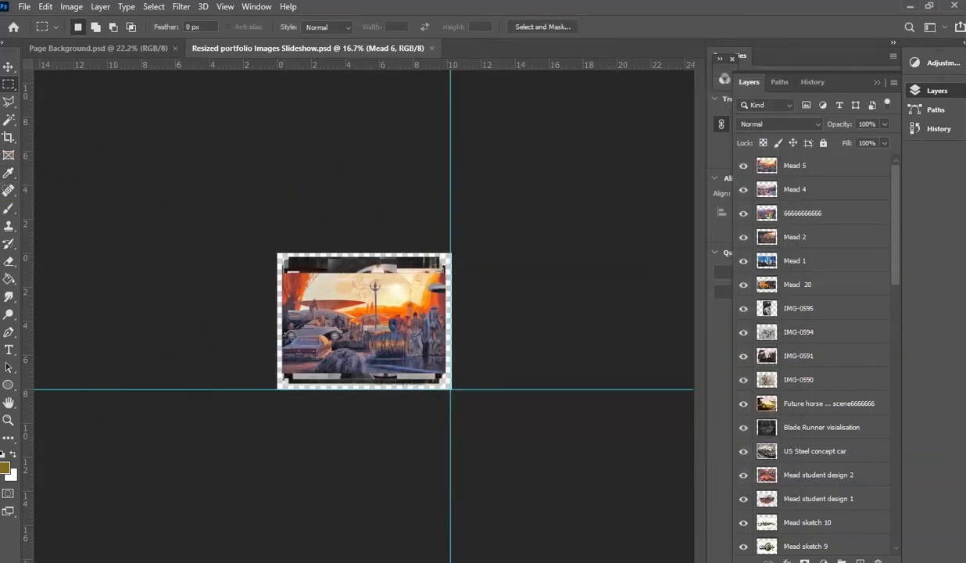
pyautogui.moveTo(0, 24); pyautogui.dragTo(0, 48)
pyautogui.click(89, 528)
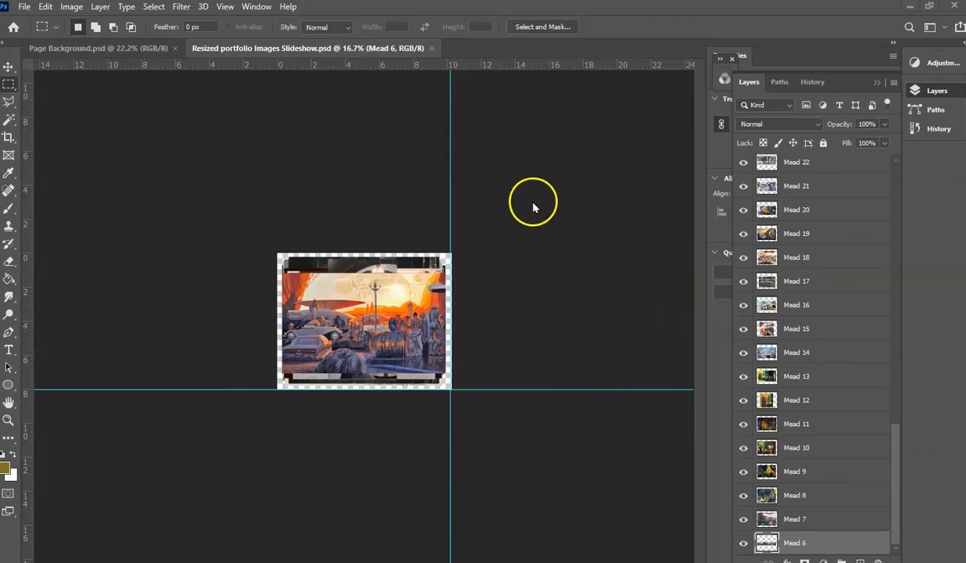
# - Start the Layers to Files export and set its destination to the Desktop folder Resizing Images In Photoshop
pyautogui.click(24, 8)
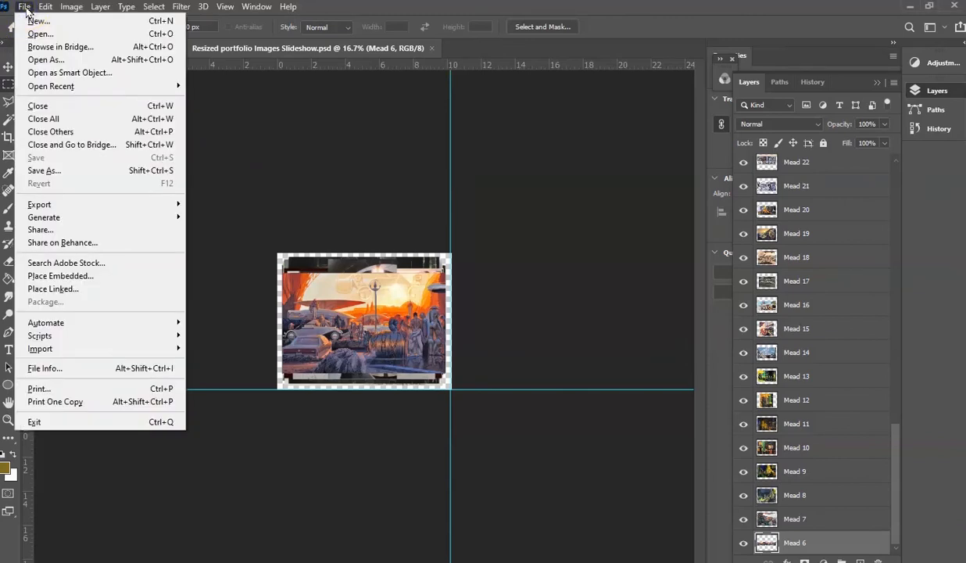
pyautogui.moveTo(58, 204)
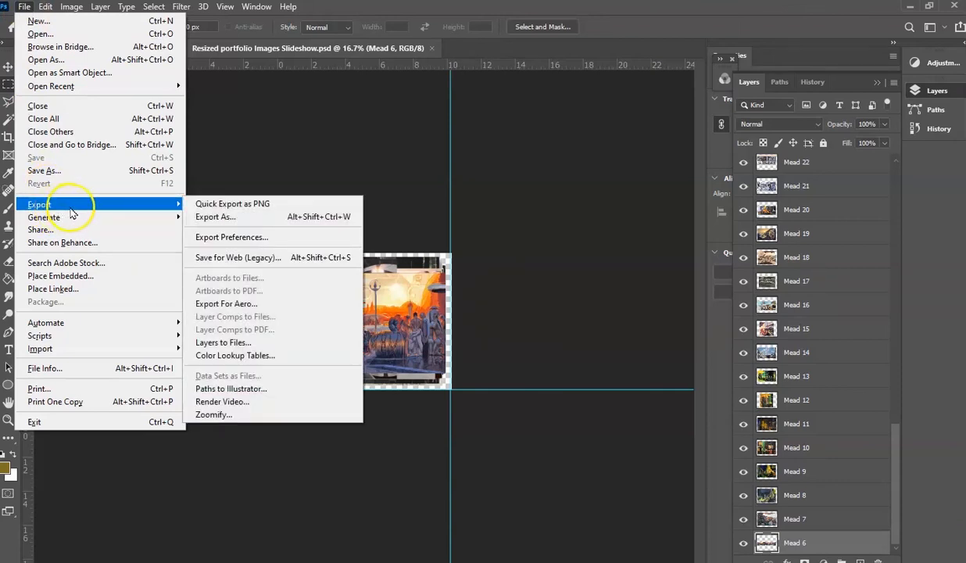
pyautogui.click(226, 343)
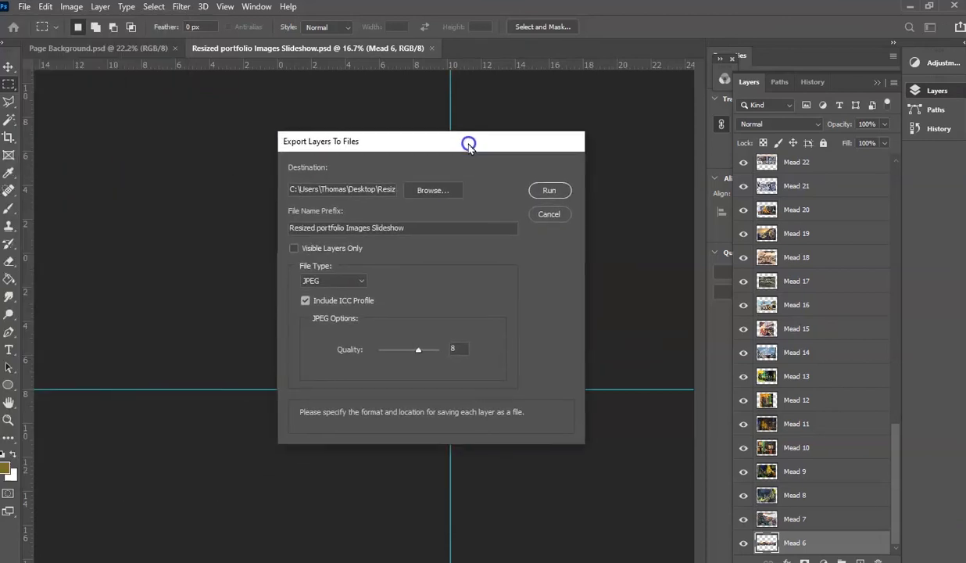
pyautogui.click(432, 192)
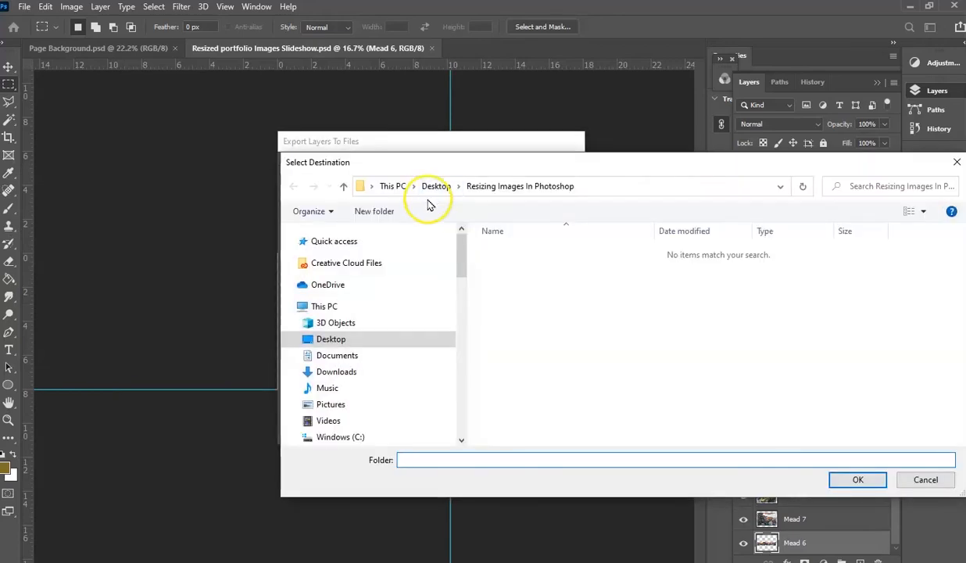
pyautogui.click(332, 339)
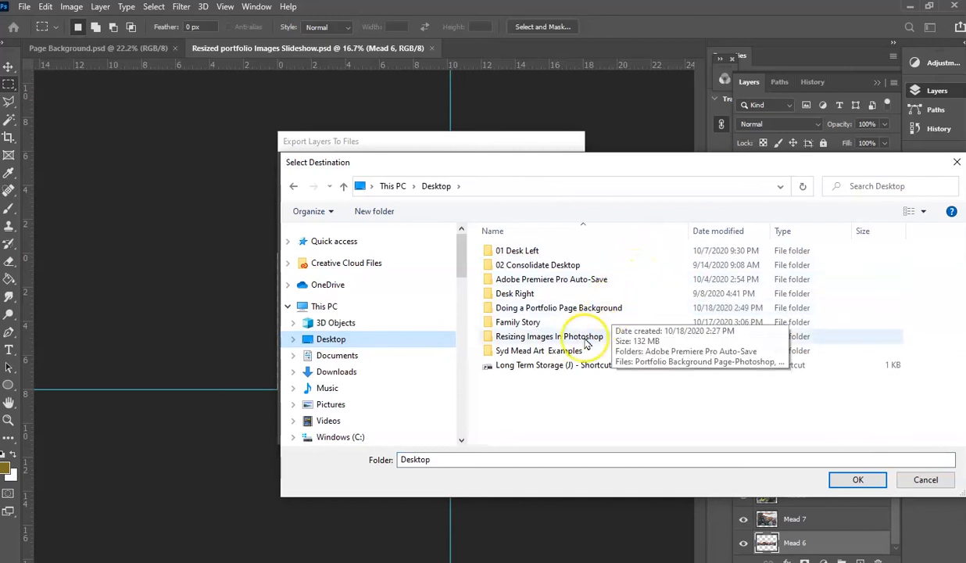
pyautogui.click(545, 338)
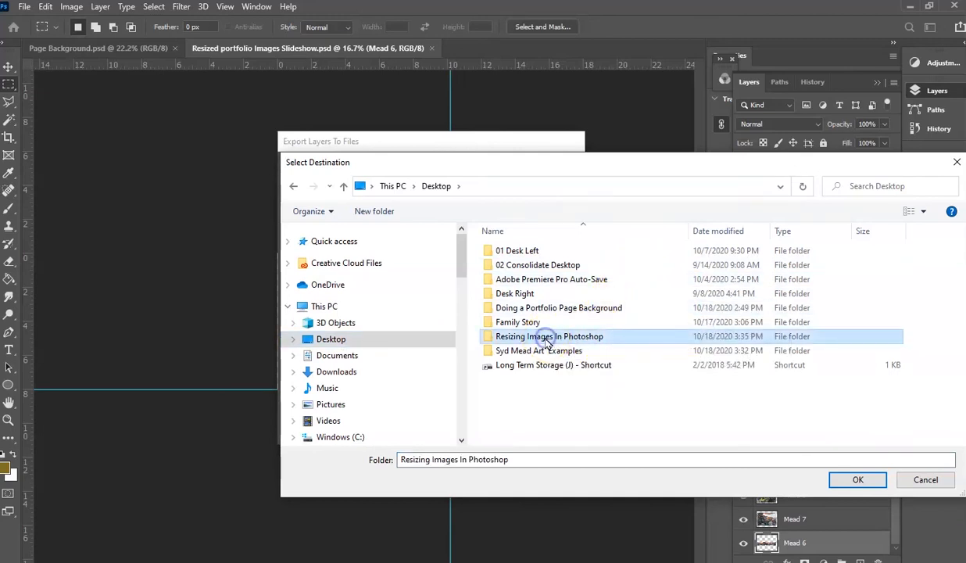
pyautogui.doubleClick(551, 339)
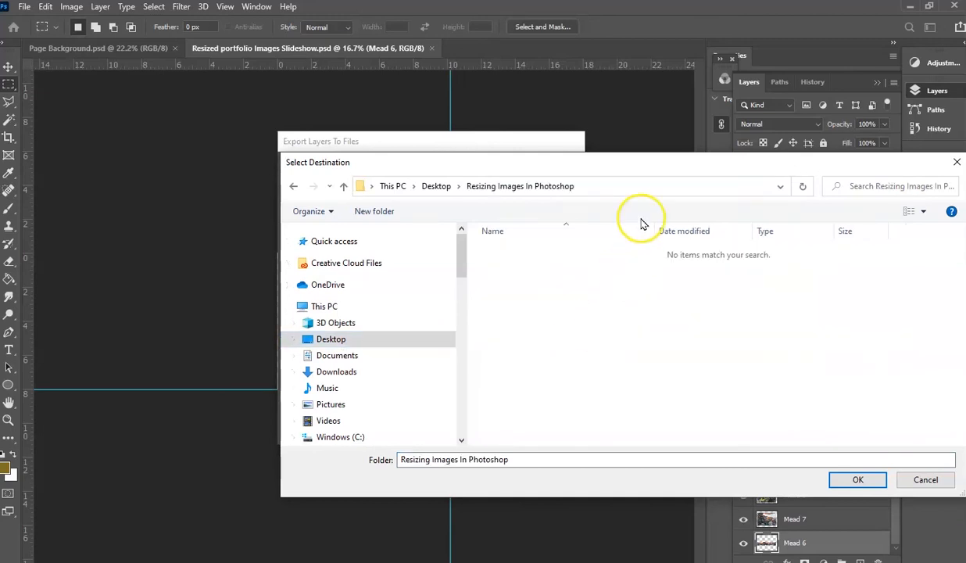
pyautogui.moveTo(642, 172); pyautogui.dragTo(569, 151)
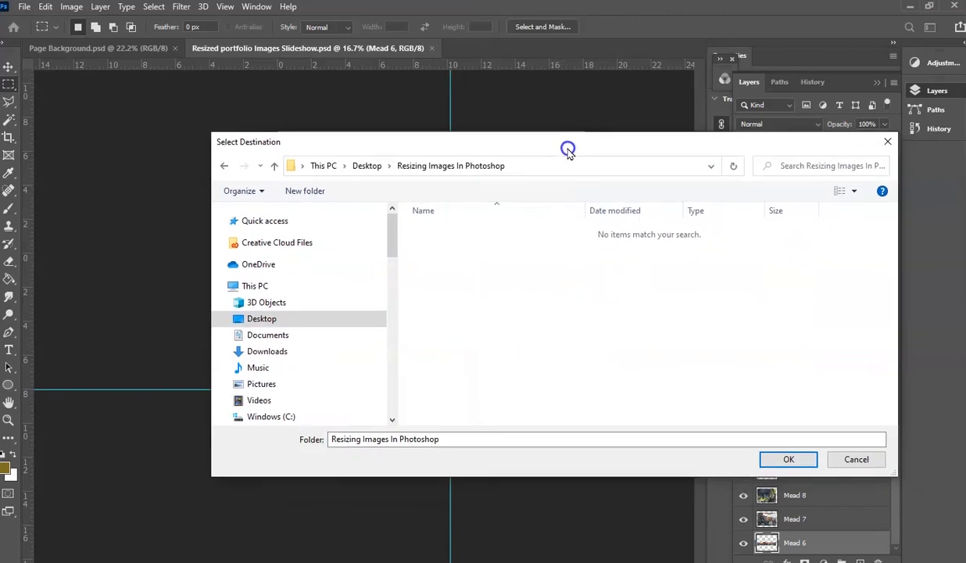
pyautogui.click(778, 459)
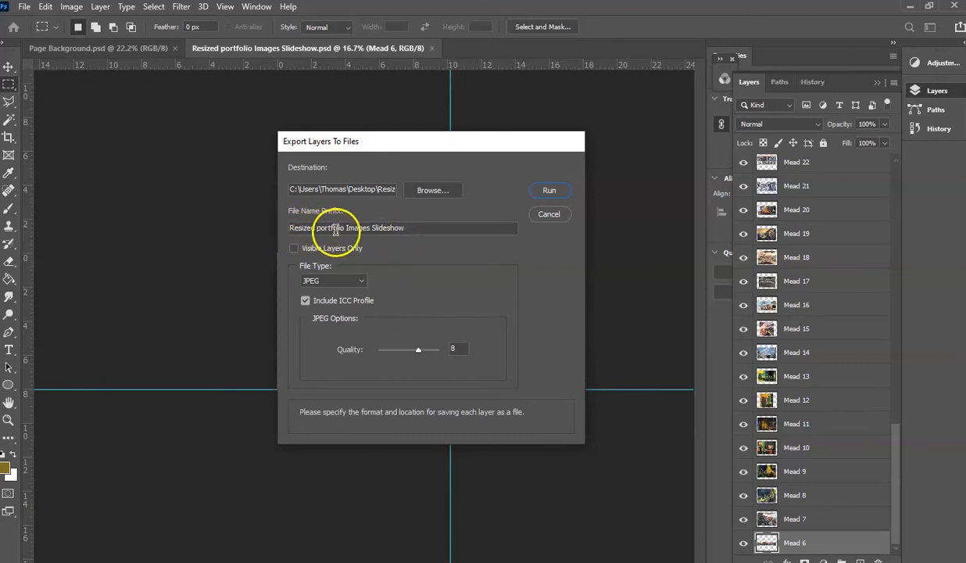
# - Export all the layers as JPEG files with the file name prefix left empty
pyautogui.moveTo(408, 228); pyautogui.dragTo(250, 220)
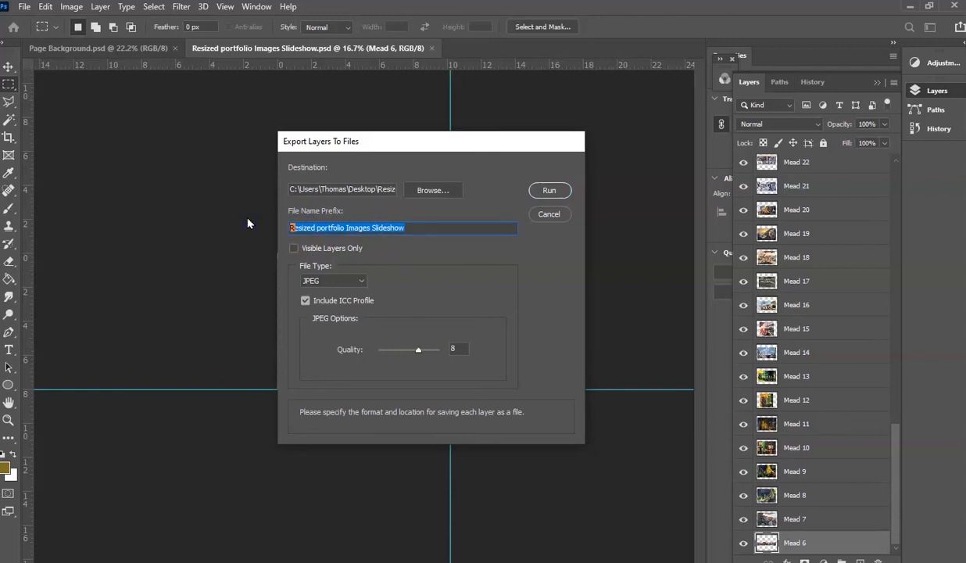
pyautogui.write('01')
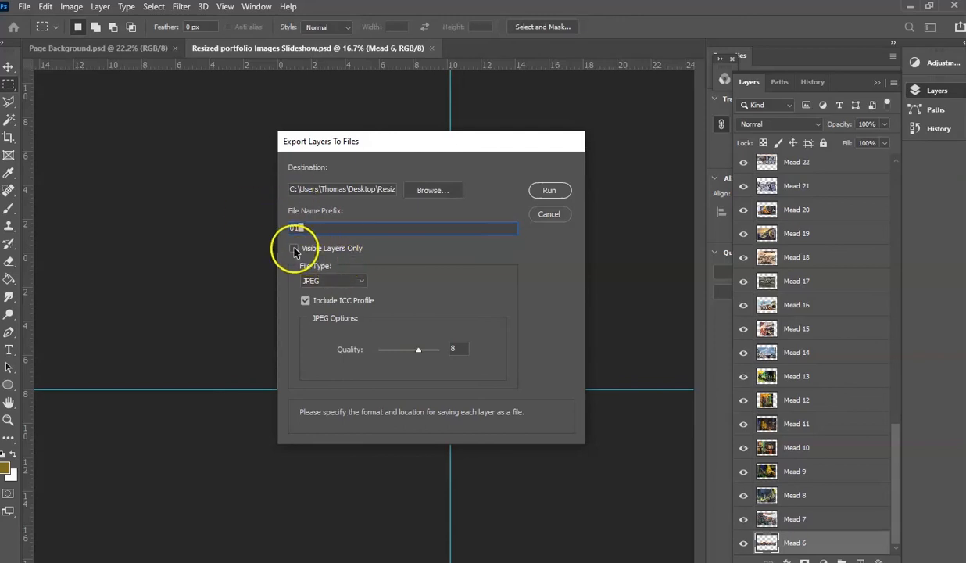
pyautogui.moveTo(314, 227); pyautogui.dragTo(267, 232)
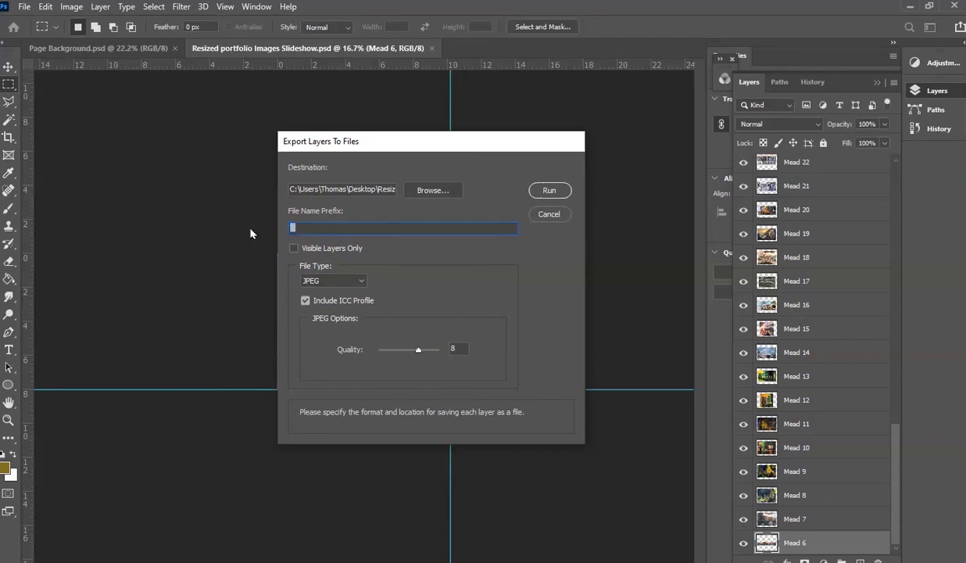
pyautogui.click(359, 282)
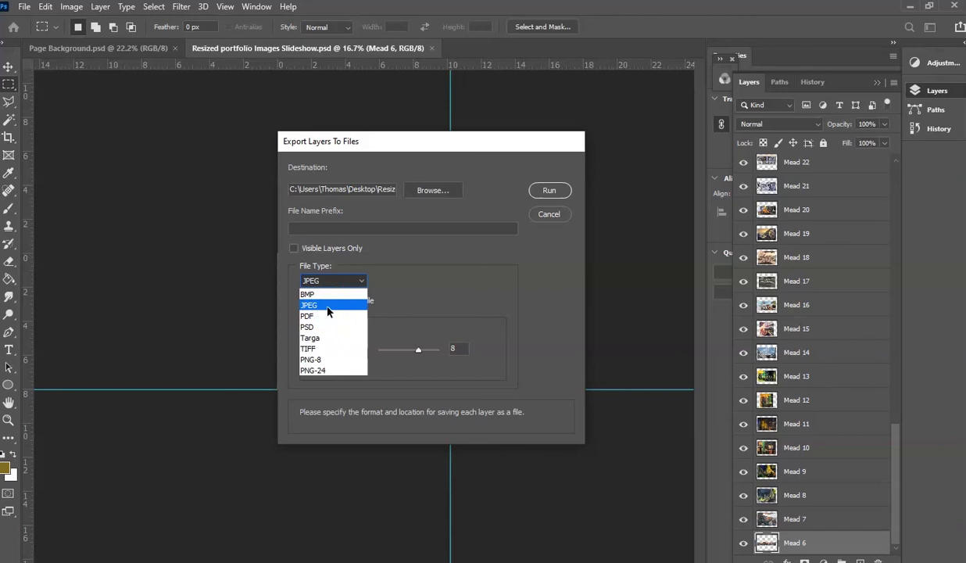
pyautogui.click(328, 308)
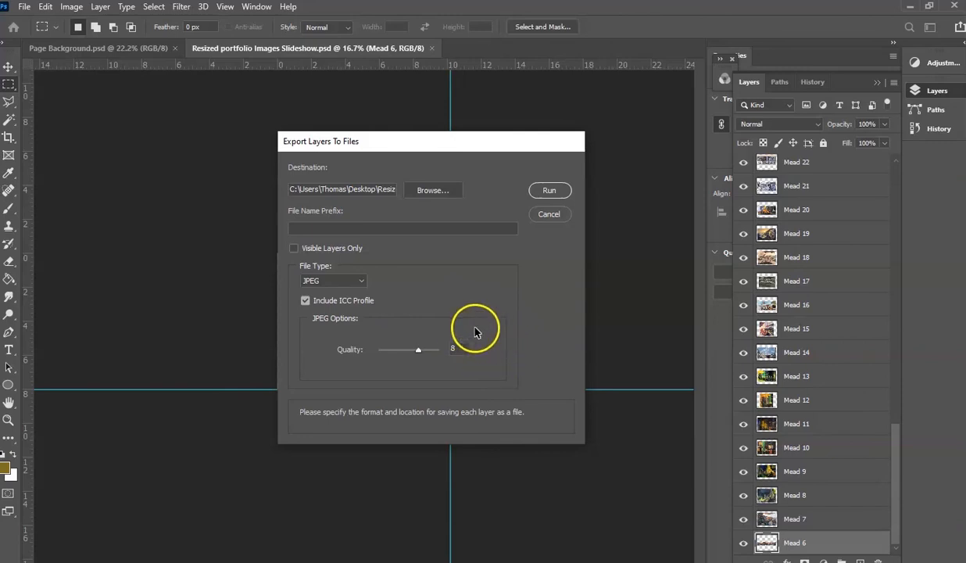
pyautogui.click(547, 194)
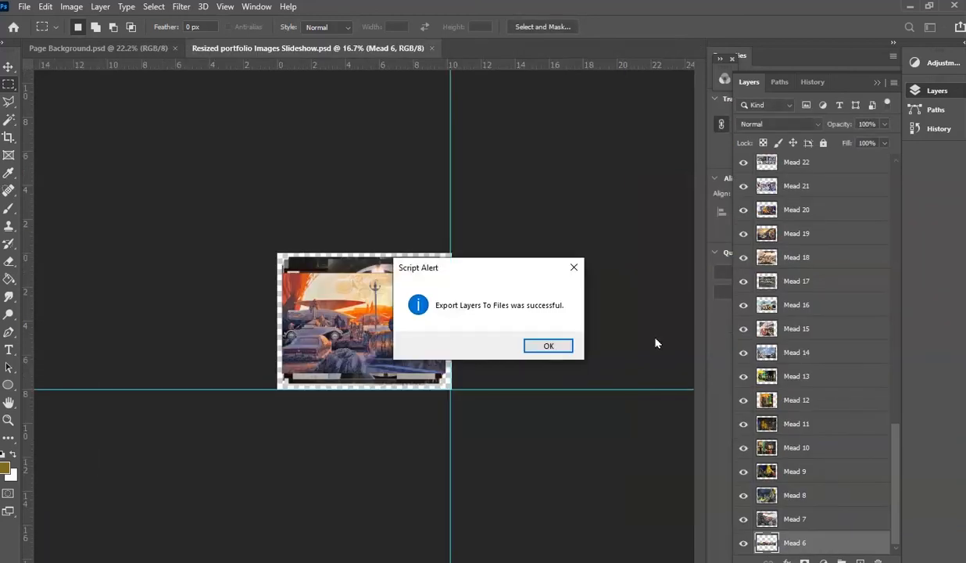
pyautogui.click(556, 345)
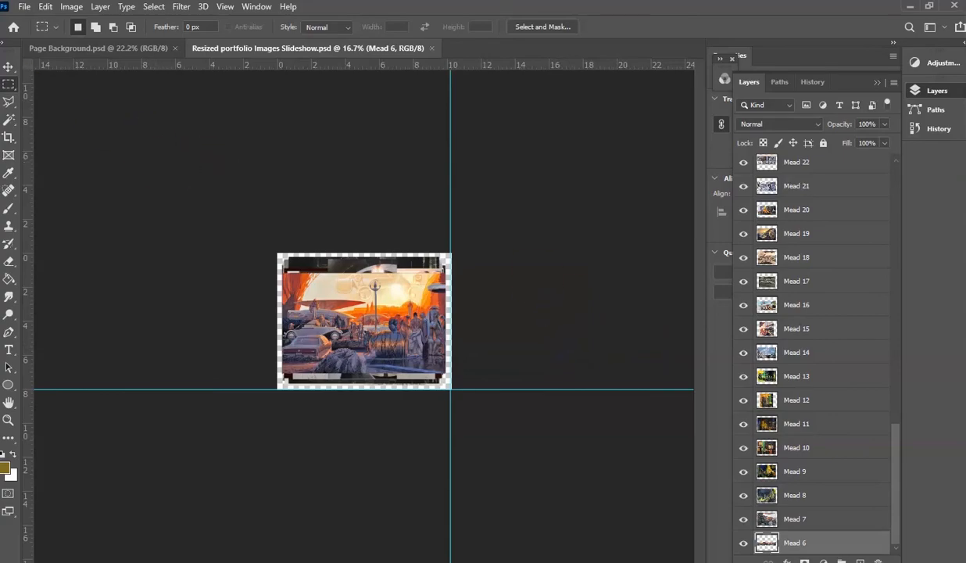
# - Switch to the File Explorer window and look through the exported images and the slideshow file in the Resizing Images In Photoshop folder
pyautogui.moveTo(0, 35); pyautogui.dragTo(600, 17)
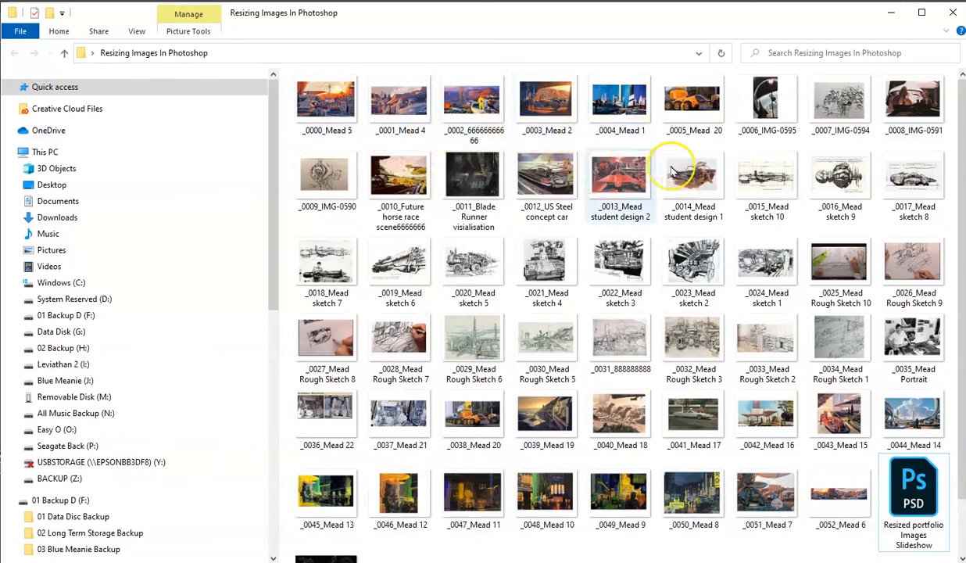
pyautogui.scroll(-2, 703, 227)
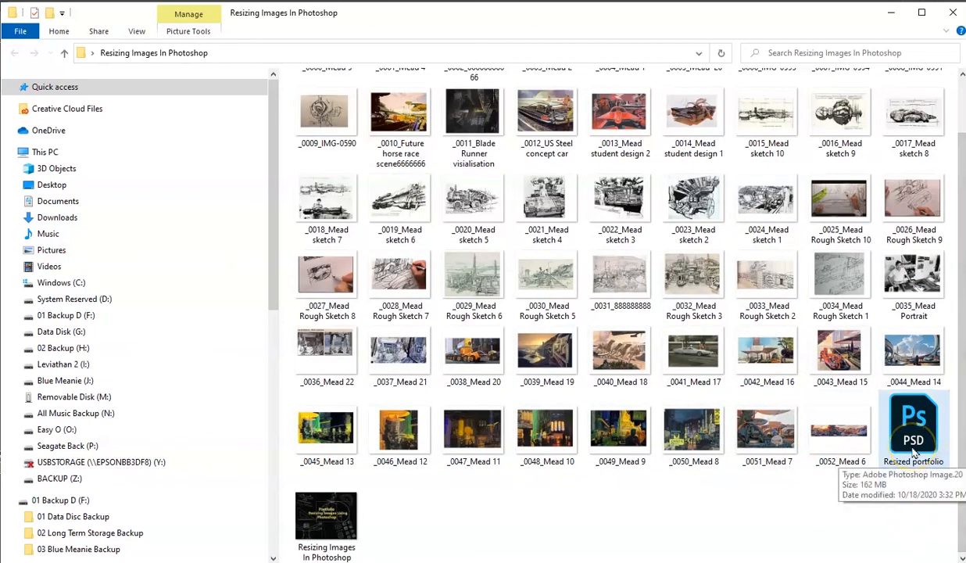
pyautogui.moveTo(737, 16); pyautogui.dragTo(0, 16)
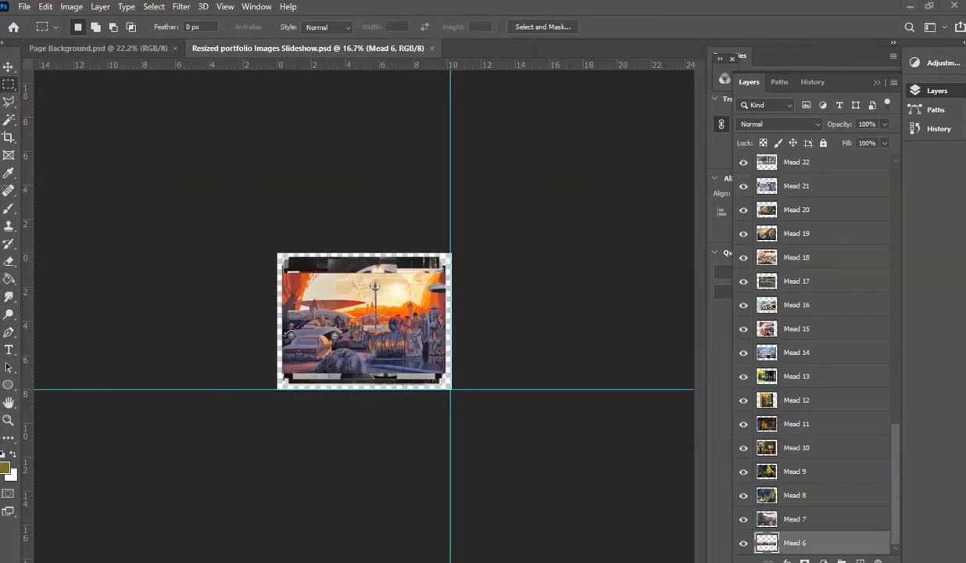
pyautogui.moveTo(0, 43); pyautogui.dragTo(612, 20)
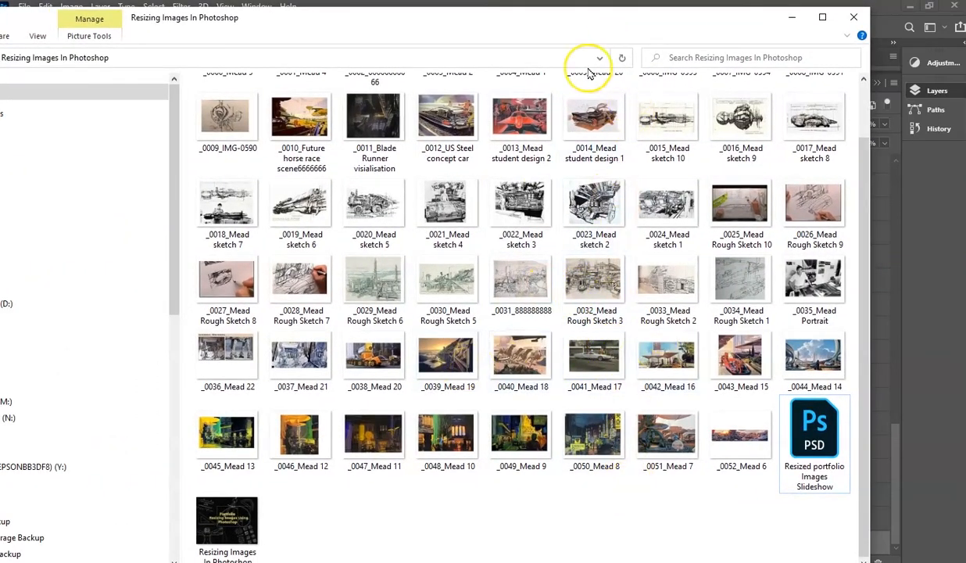
pyautogui.moveTo(590, 33); pyautogui.dragTo(0, 28)
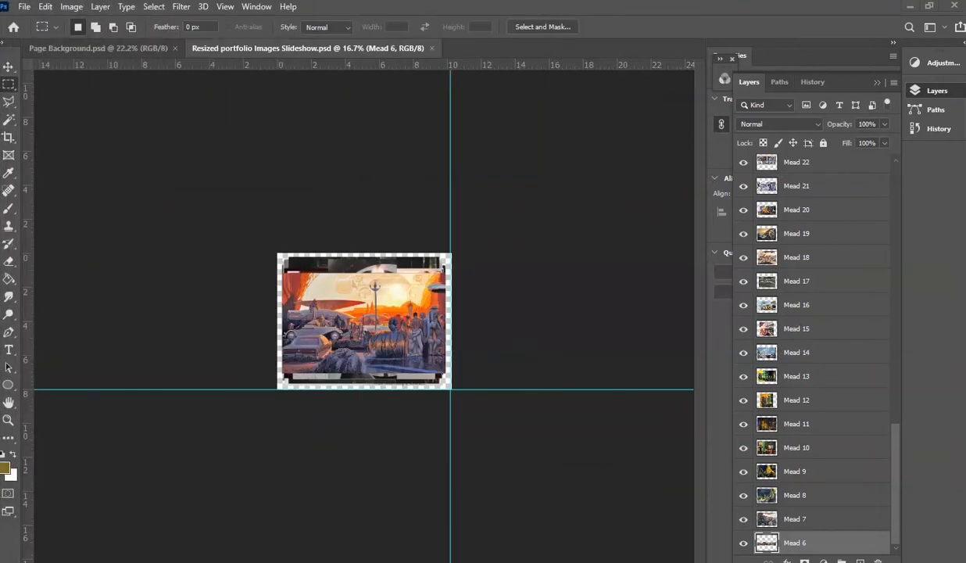